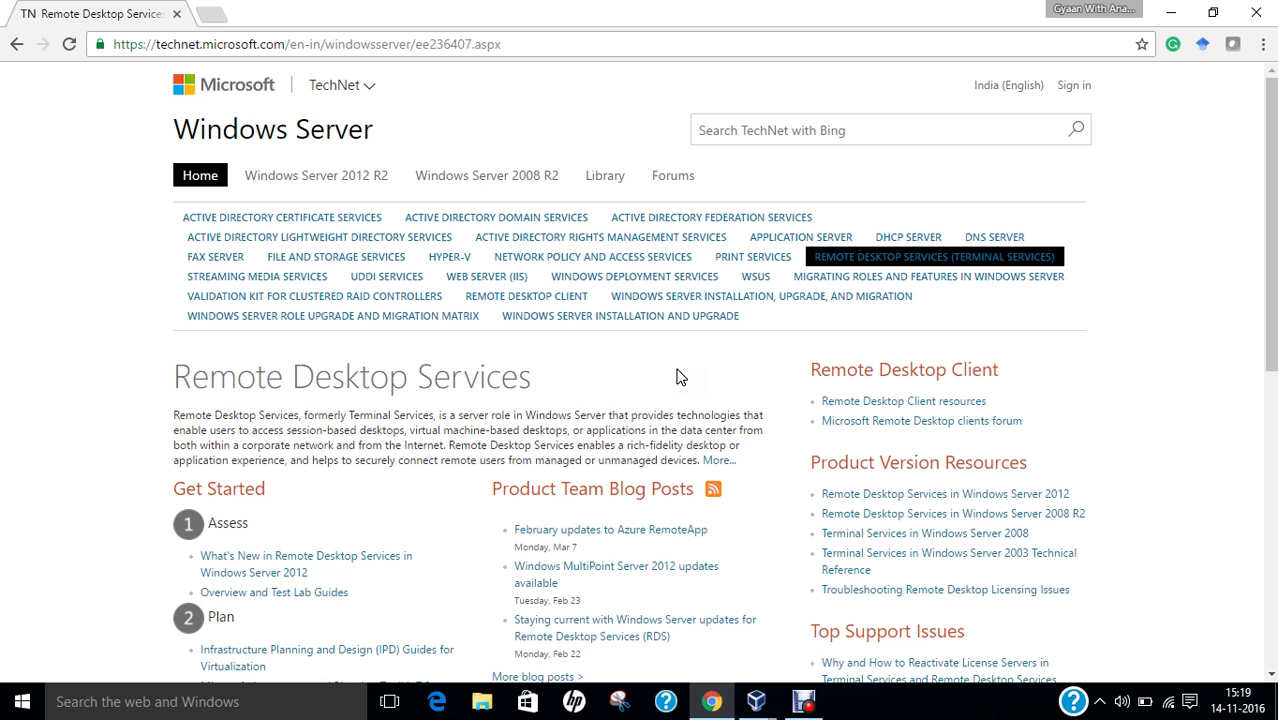
# Open TechNet's Remote Desktop Services page and bring up the options for its More... link.
pyautogui.click(719, 461)
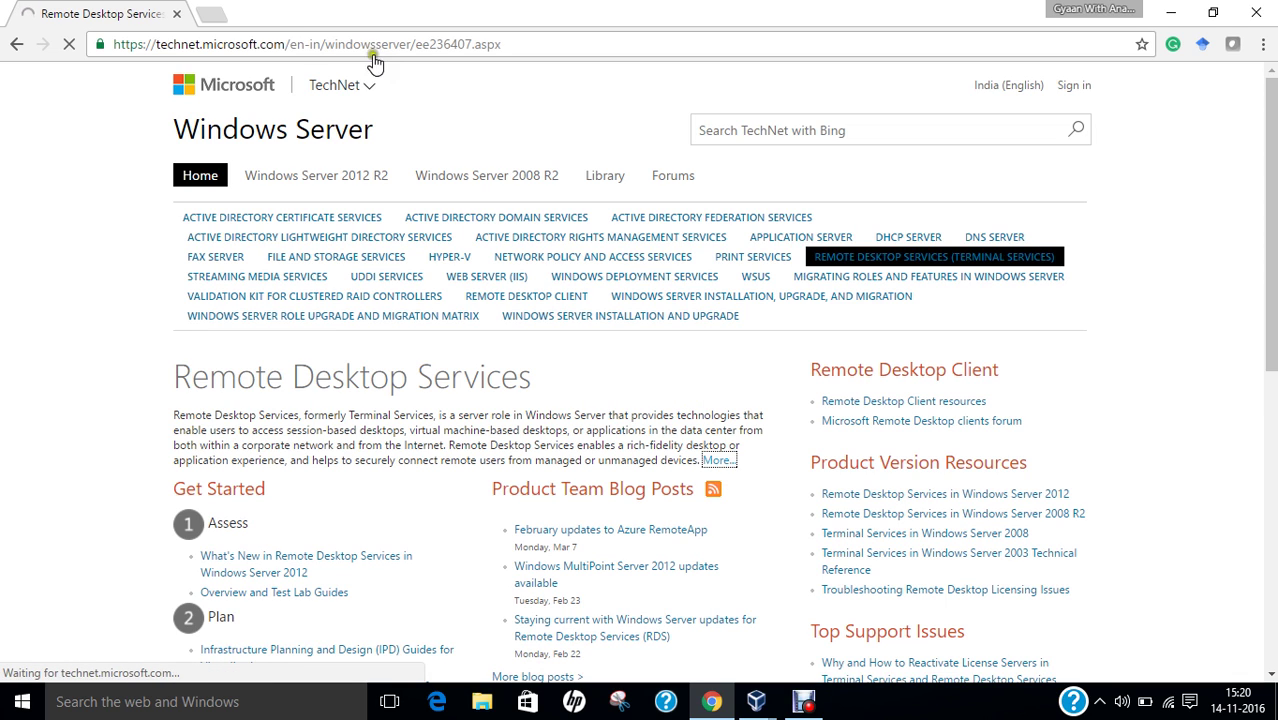
pyautogui.click(500, 298)
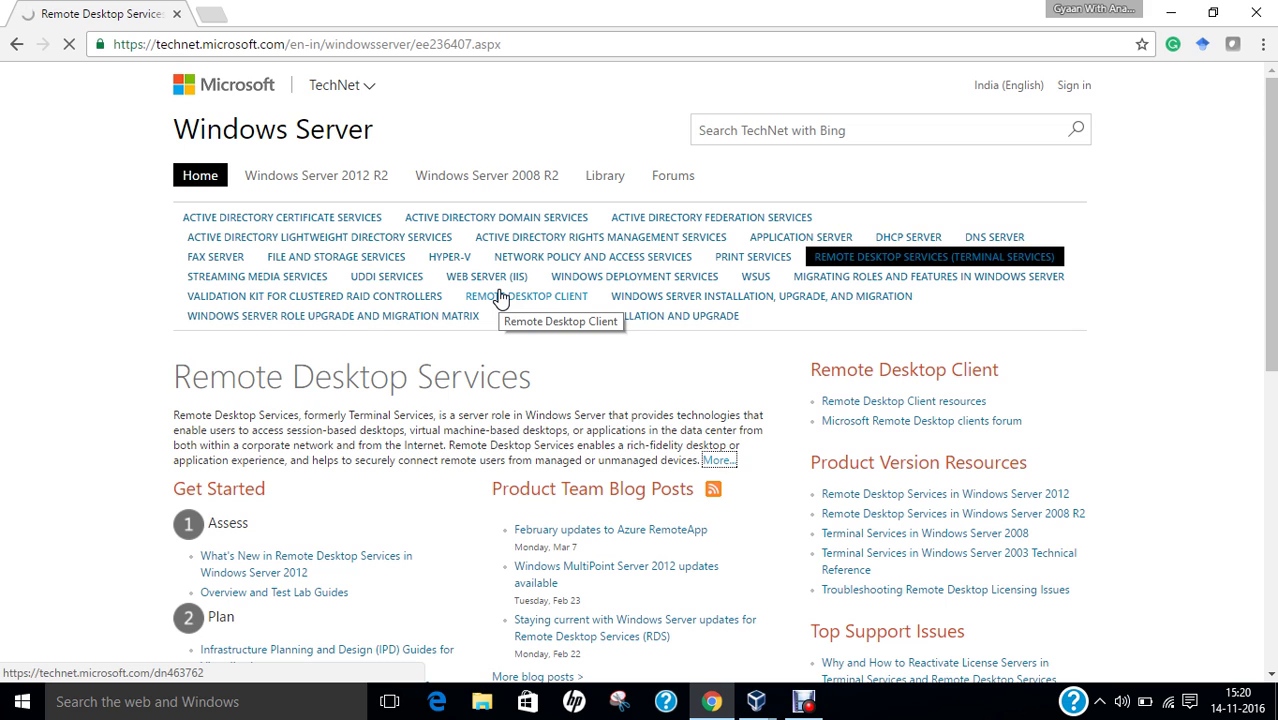
pyautogui.rightClick(733, 466)
# Open the Remote Desktop Services overview in a new tab and read through its role description.
pyautogui.click(737, 477)
pyautogui.click(285, 14)
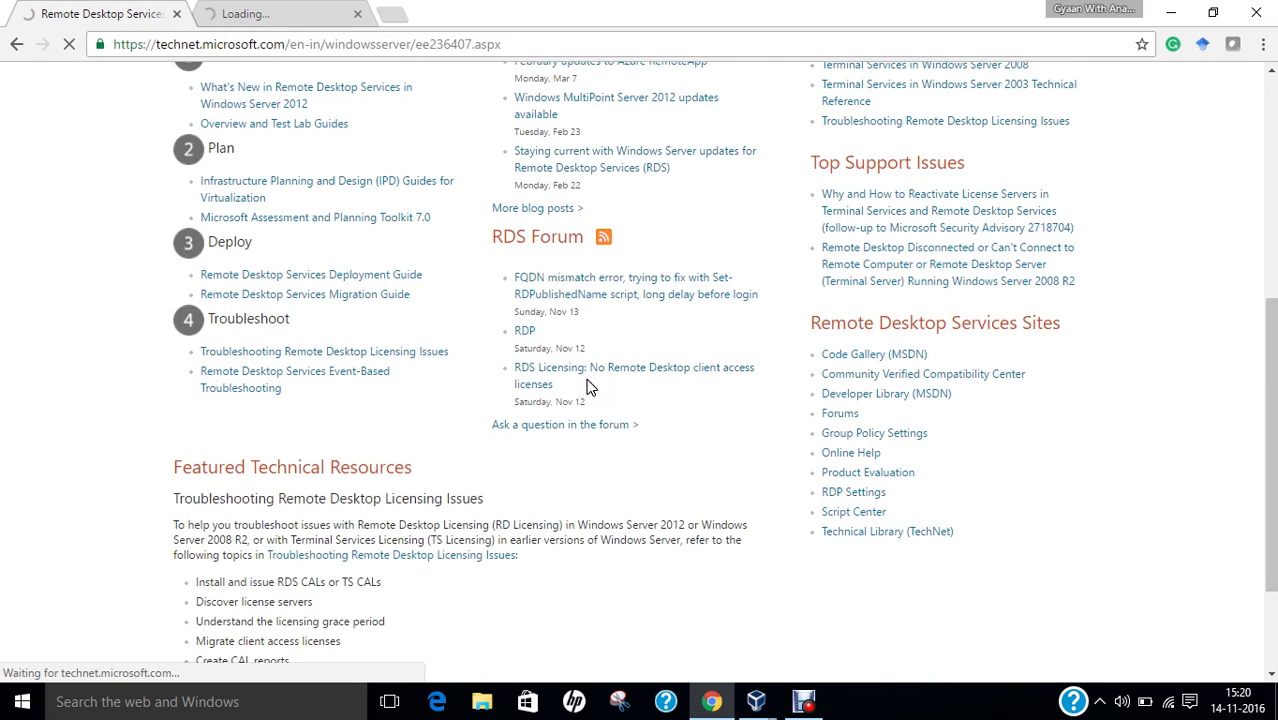
pyautogui.scroll(1, 586, 381)
pyautogui.scroll(4, 584, 378)
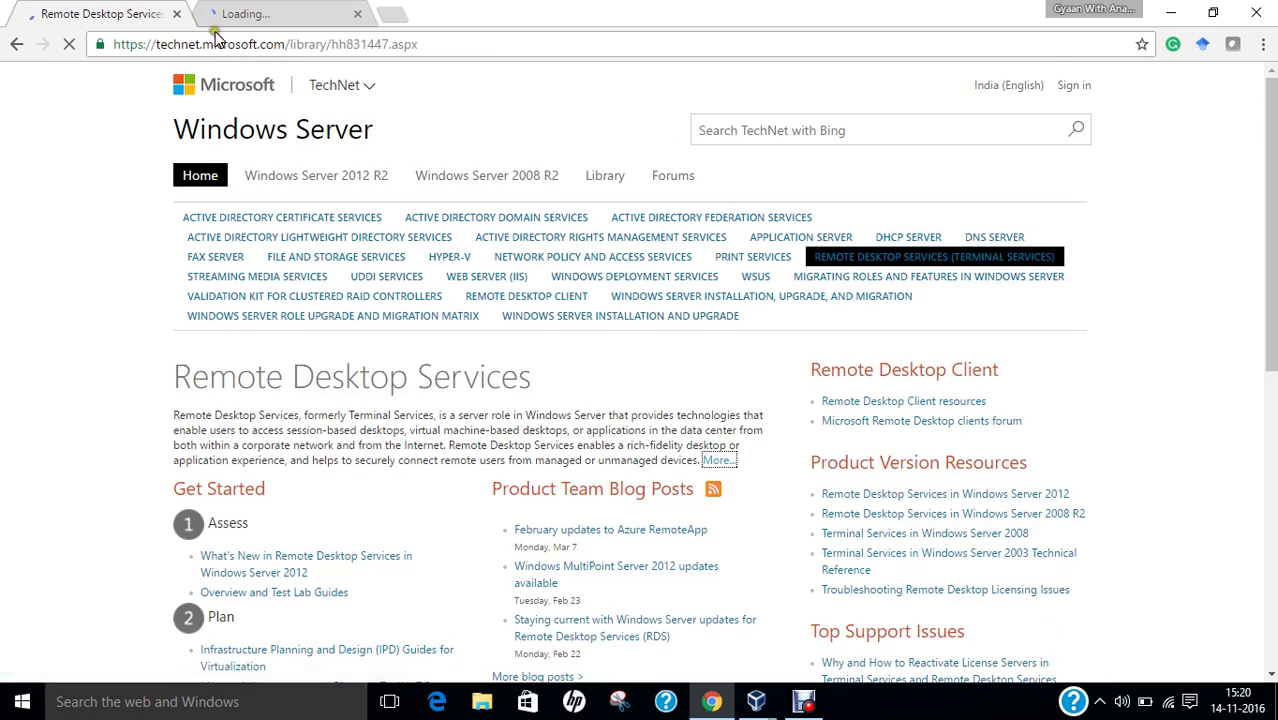
pyautogui.scroll(-4, 450, 313)
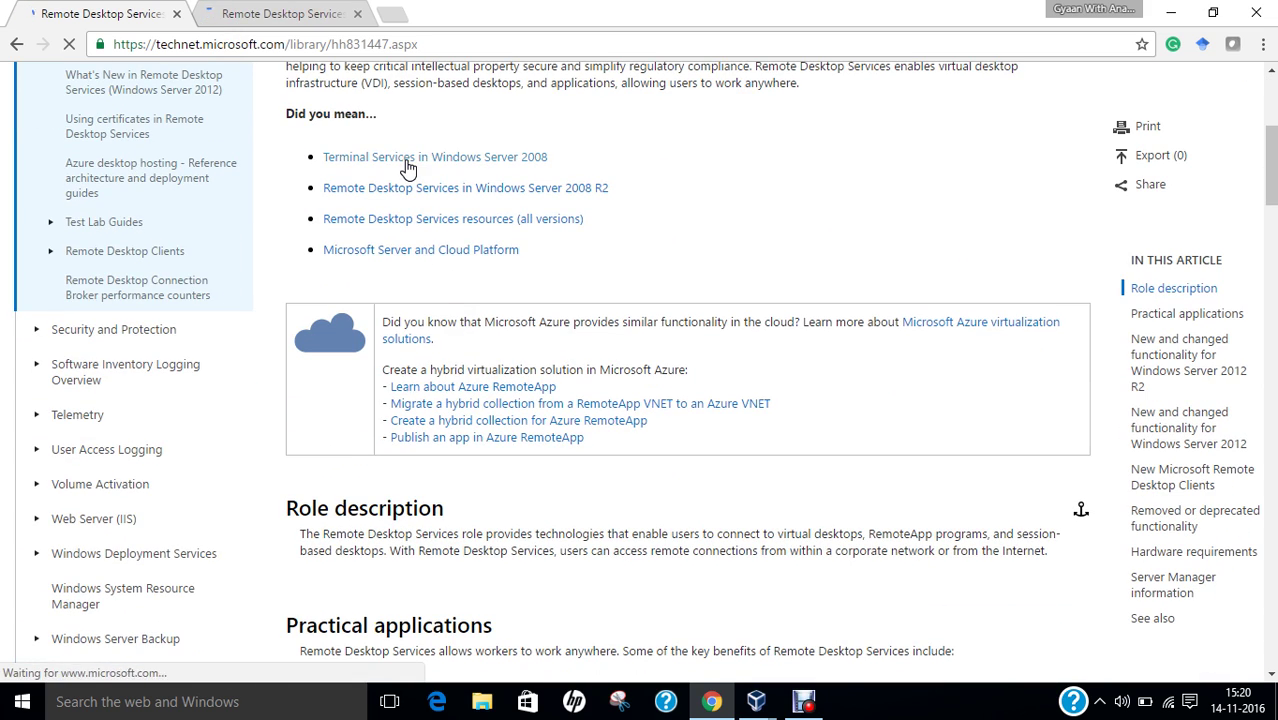
pyautogui.scroll(-1, 408, 168)
pyautogui.scroll(-3, 419, 211)
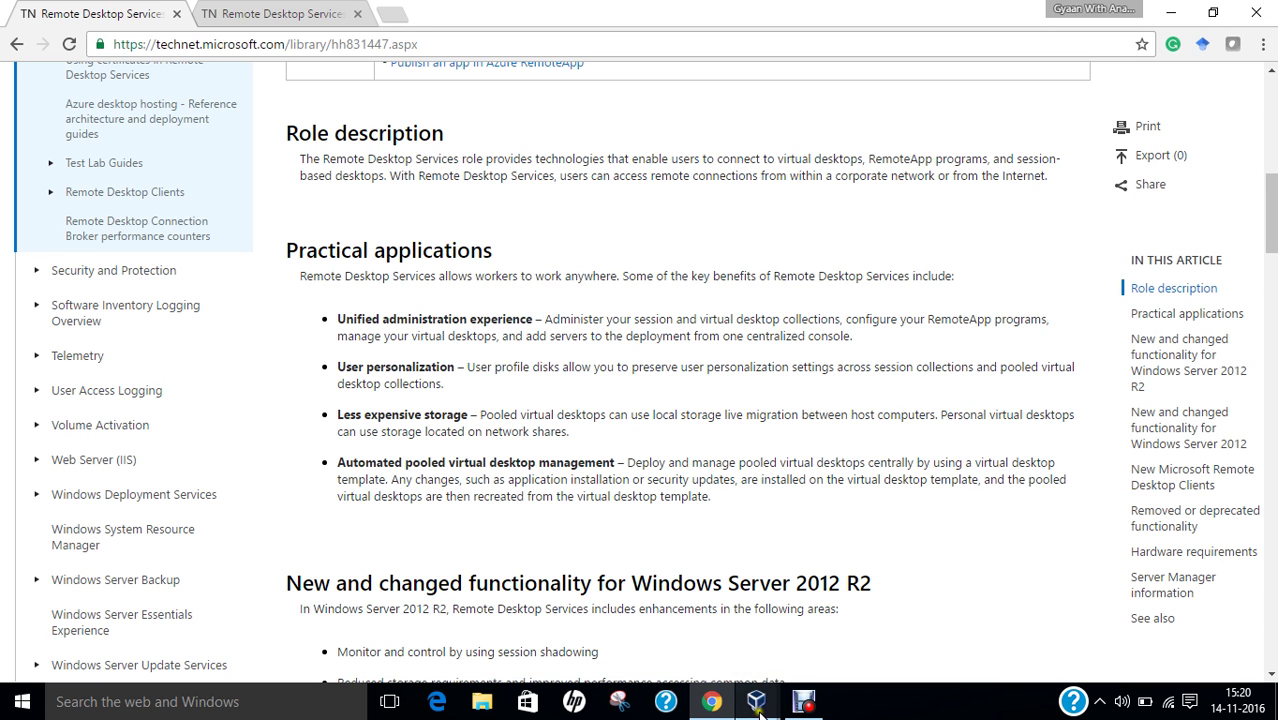
pyautogui.moveTo(756, 701)
pyautogui.moveTo(818, 633)
pyautogui.click(930, 615)
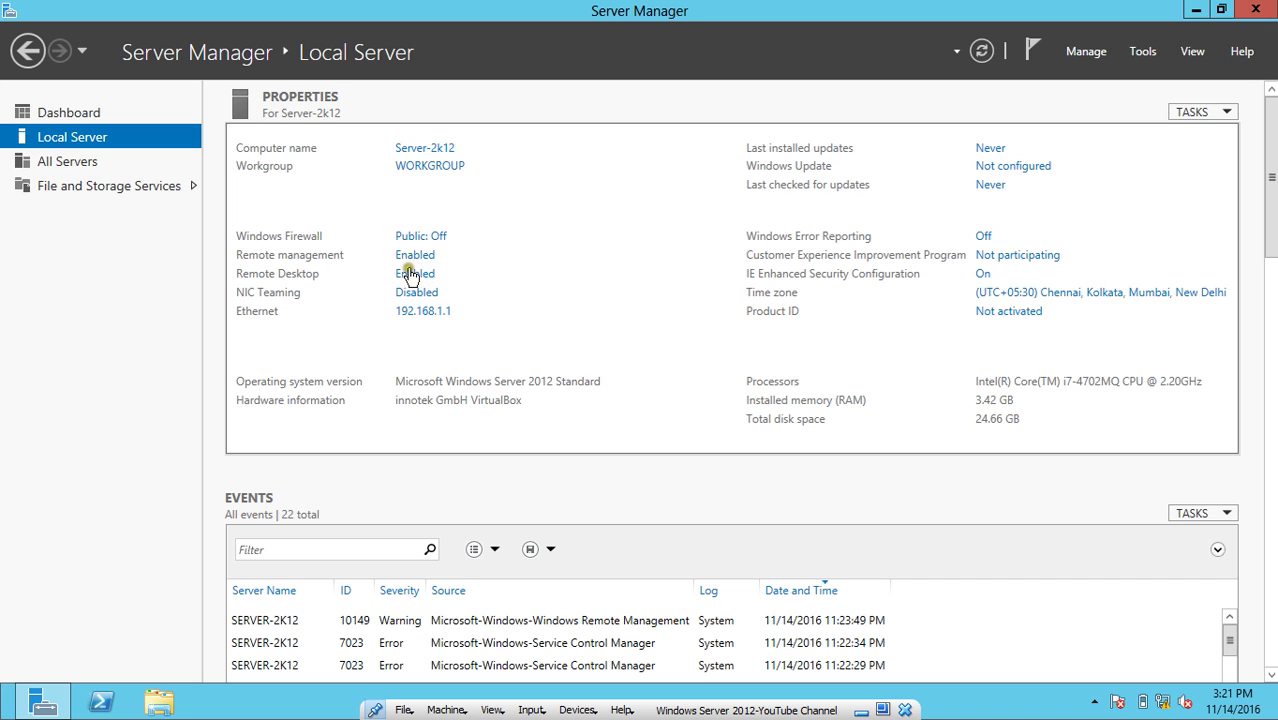
pyautogui.rightClick(1162, 700)
pyautogui.click(1160, 688)
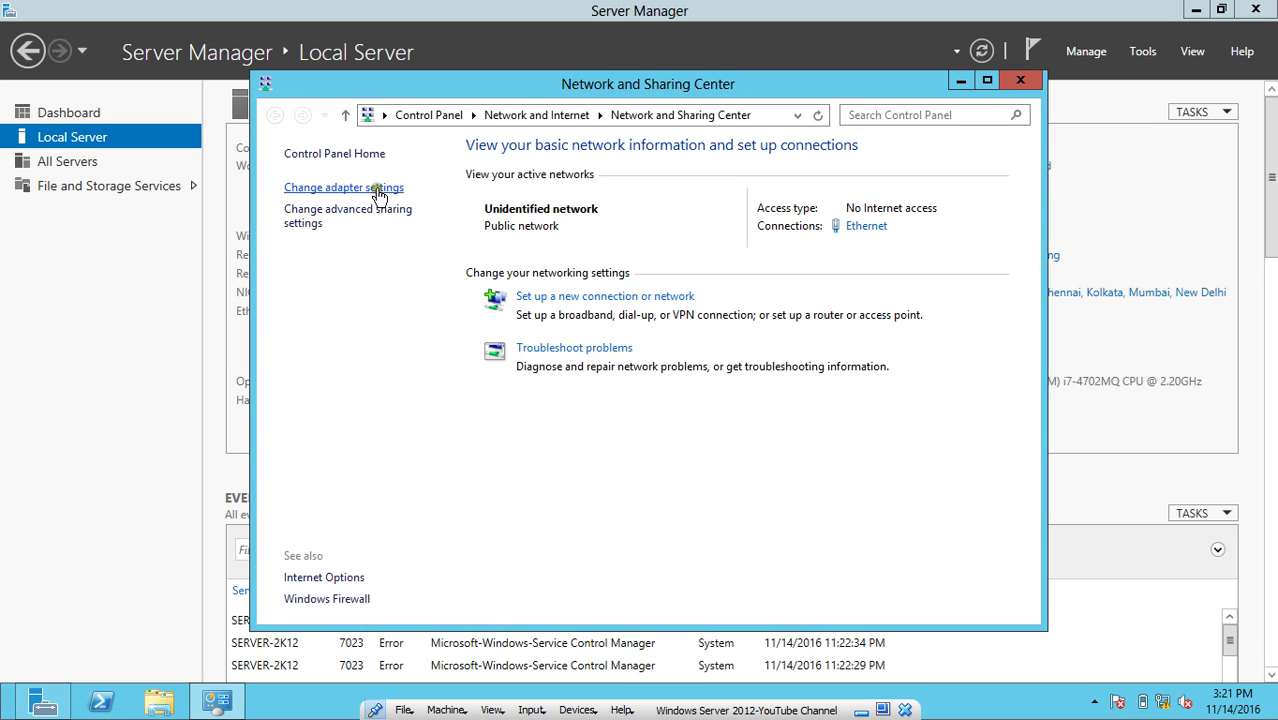
pyautogui.click(375, 188)
pyautogui.click(427, 231)
pyautogui.doubleClick(427, 231)
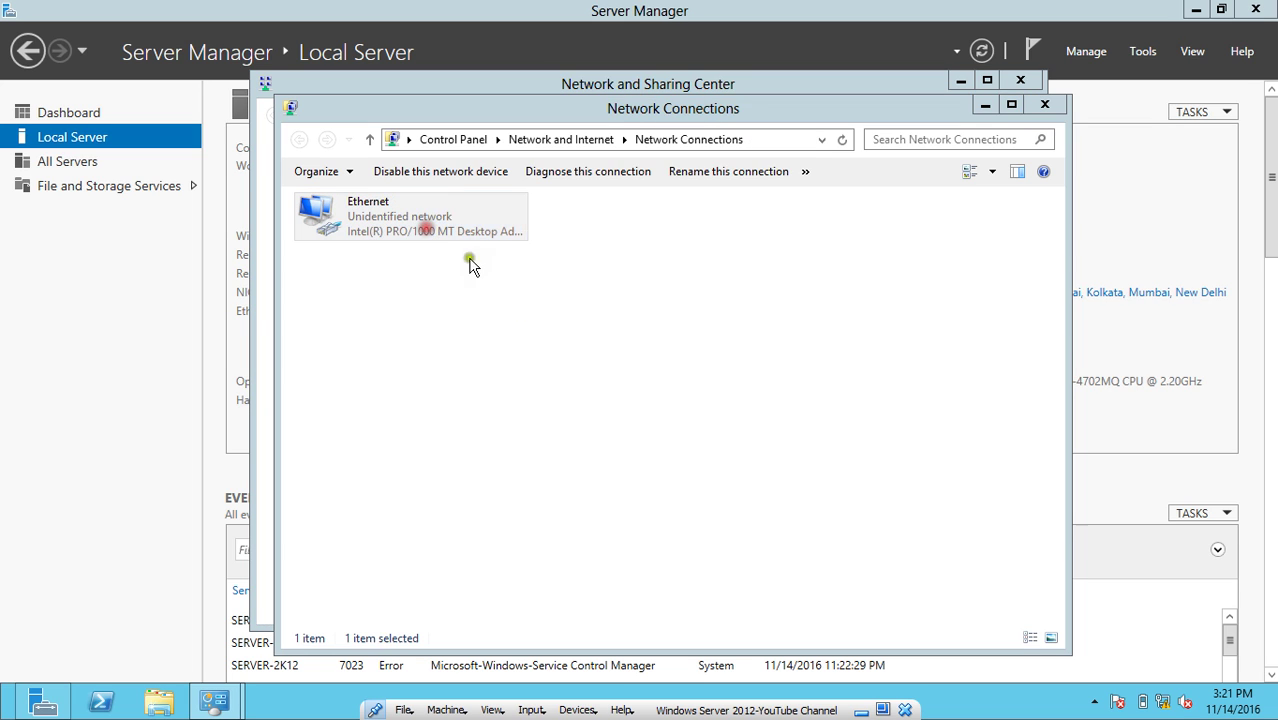
pyautogui.click(538, 337)
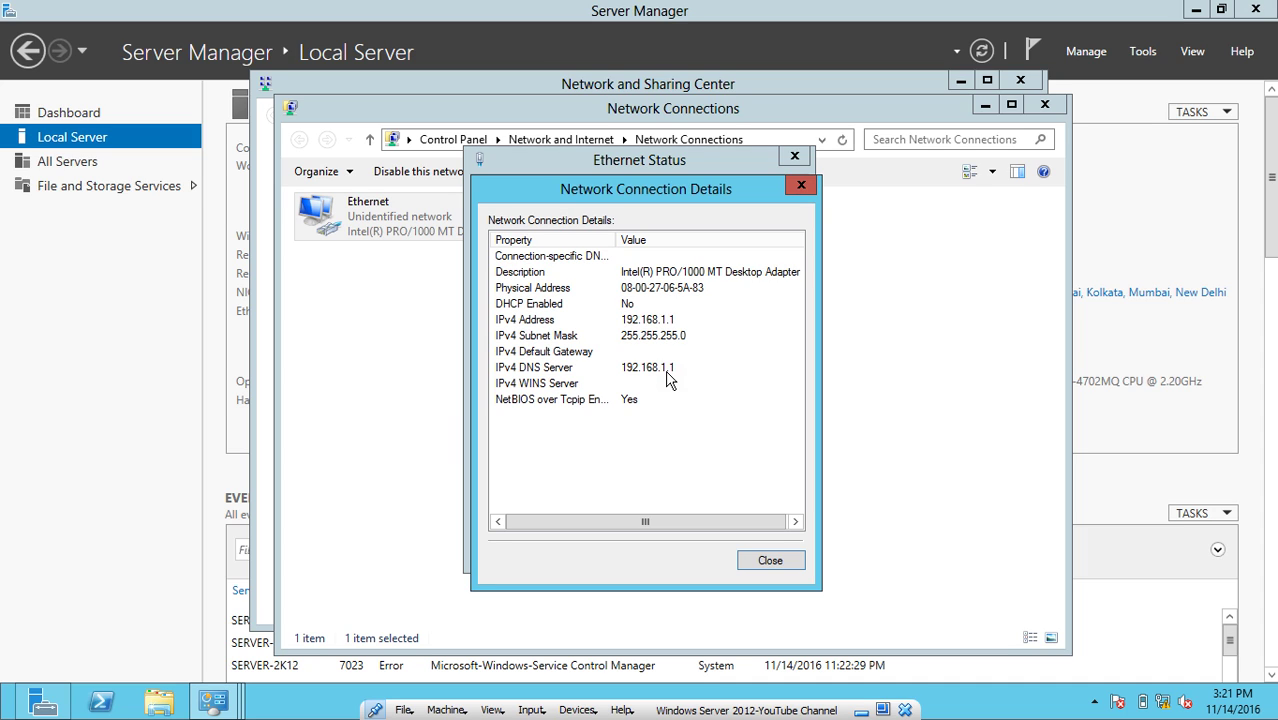
pyautogui.click(770, 560)
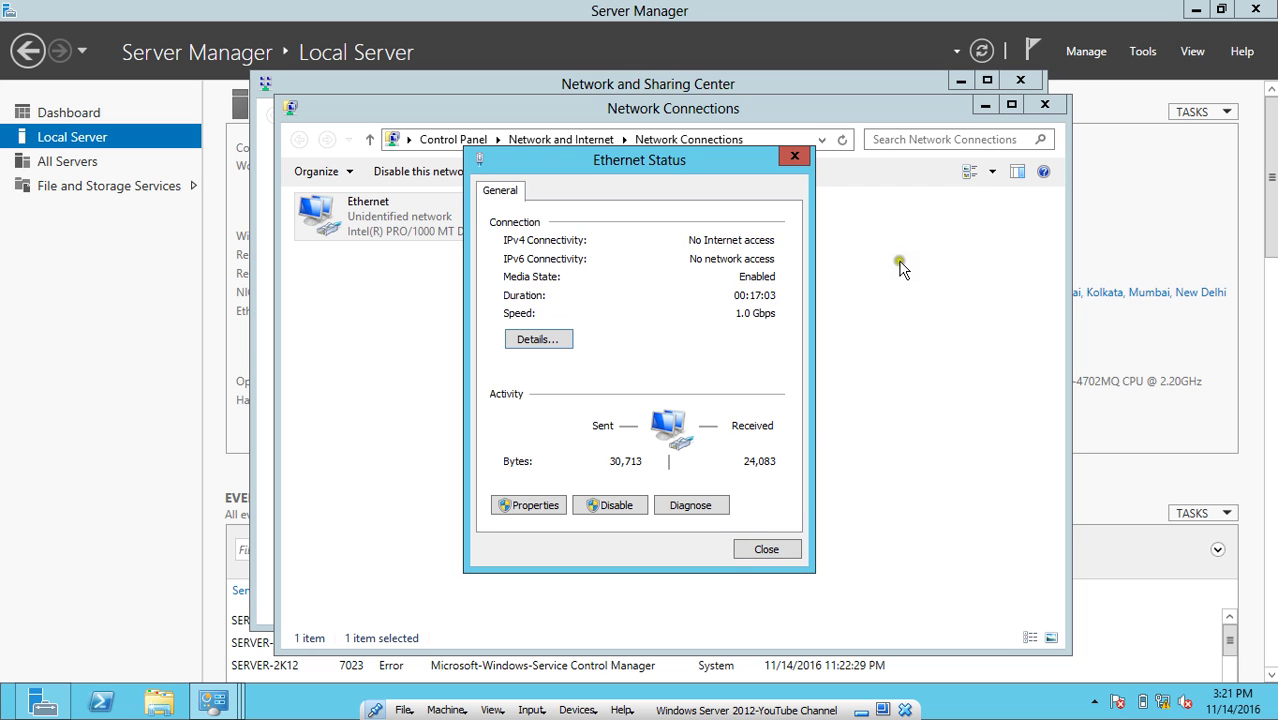
pyautogui.click(768, 549)
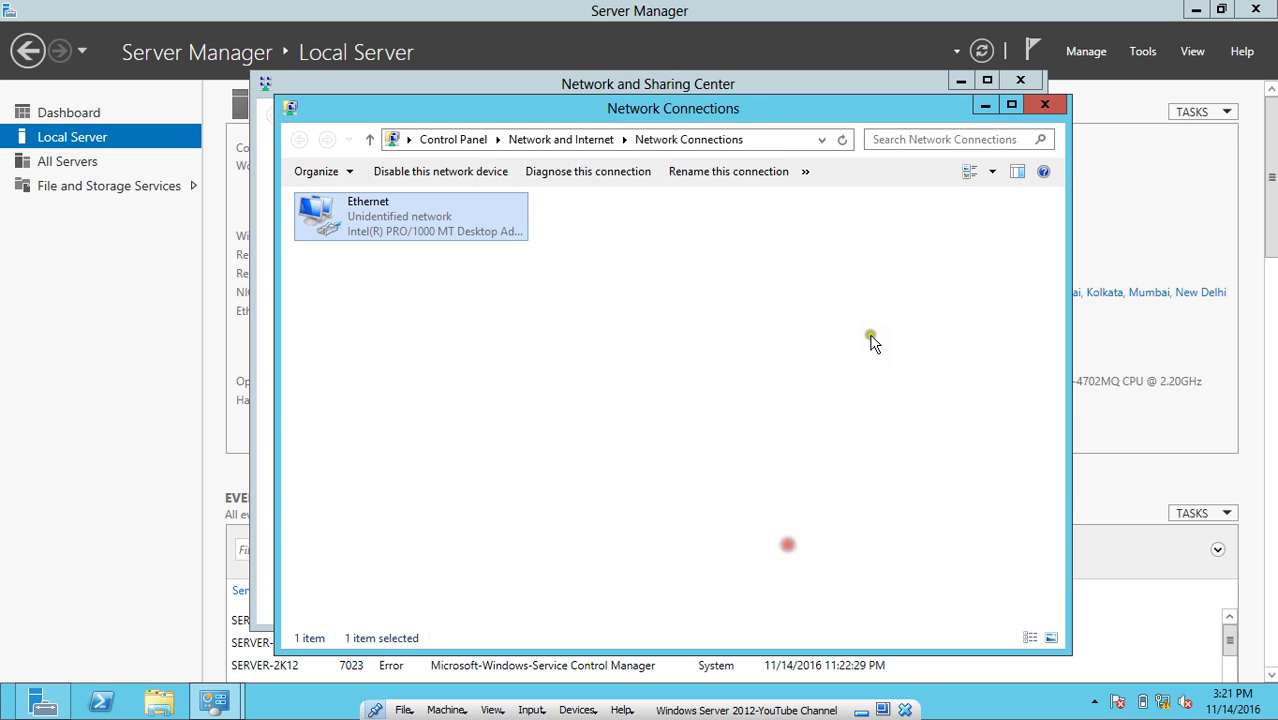
pyautogui.click(1040, 106)
pyautogui.click(1020, 80)
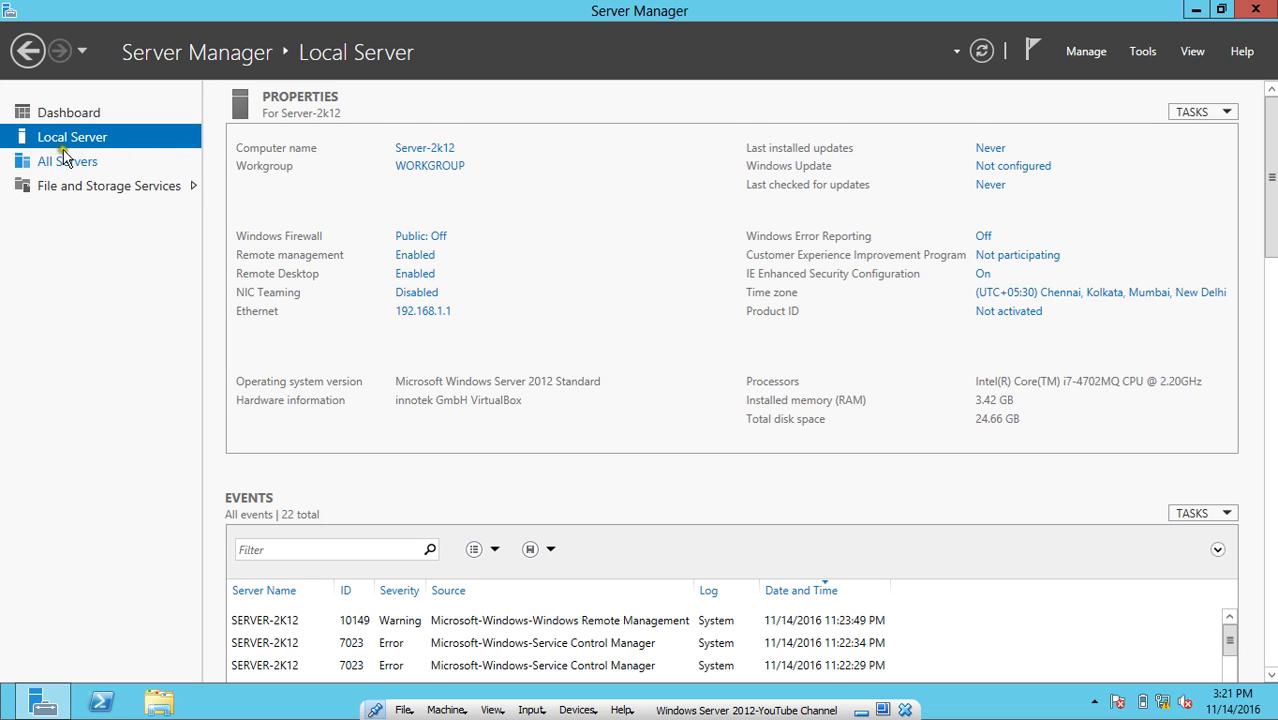
# Start the Add Roles and Features Wizard from the Dashboard and keep role-based installation.
pyautogui.click(57, 113)
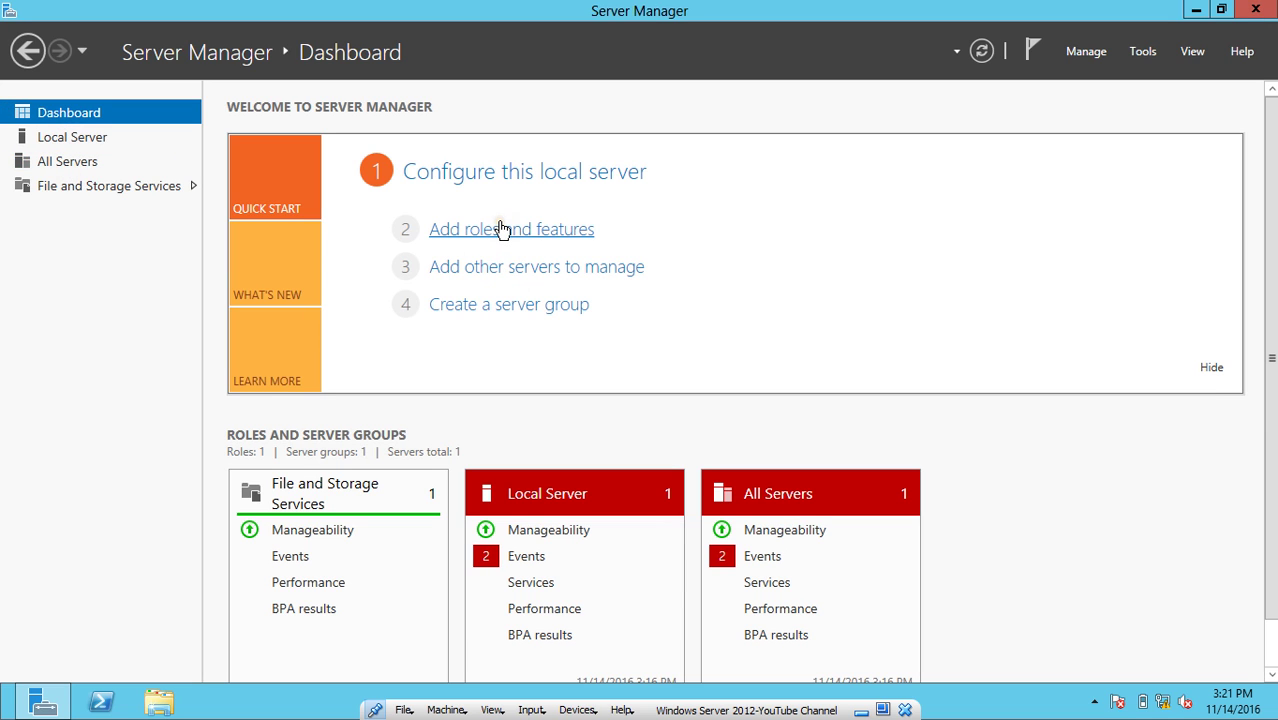
pyautogui.click(475, 231)
pyautogui.click(453, 190)
pyautogui.moveTo(460, 168); pyautogui.dragTo(471, 96)
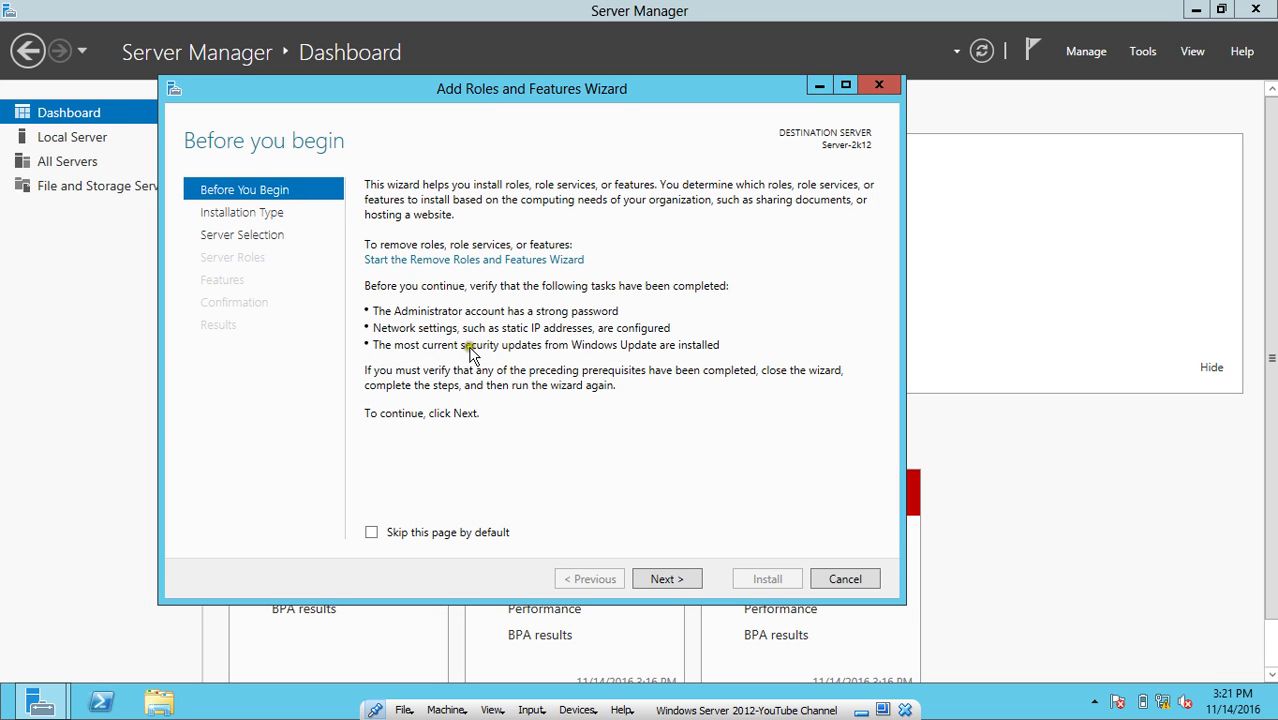
pyautogui.click(664, 577)
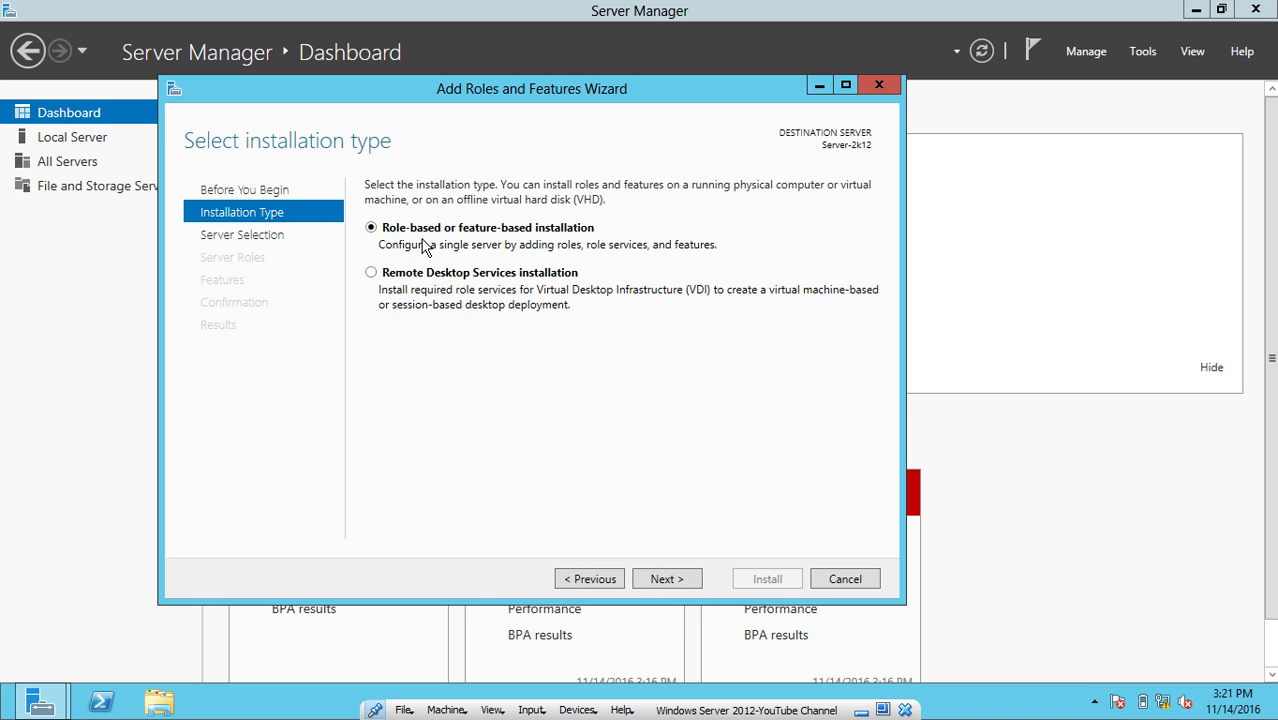
pyautogui.click(621, 438)
pyautogui.click(677, 572)
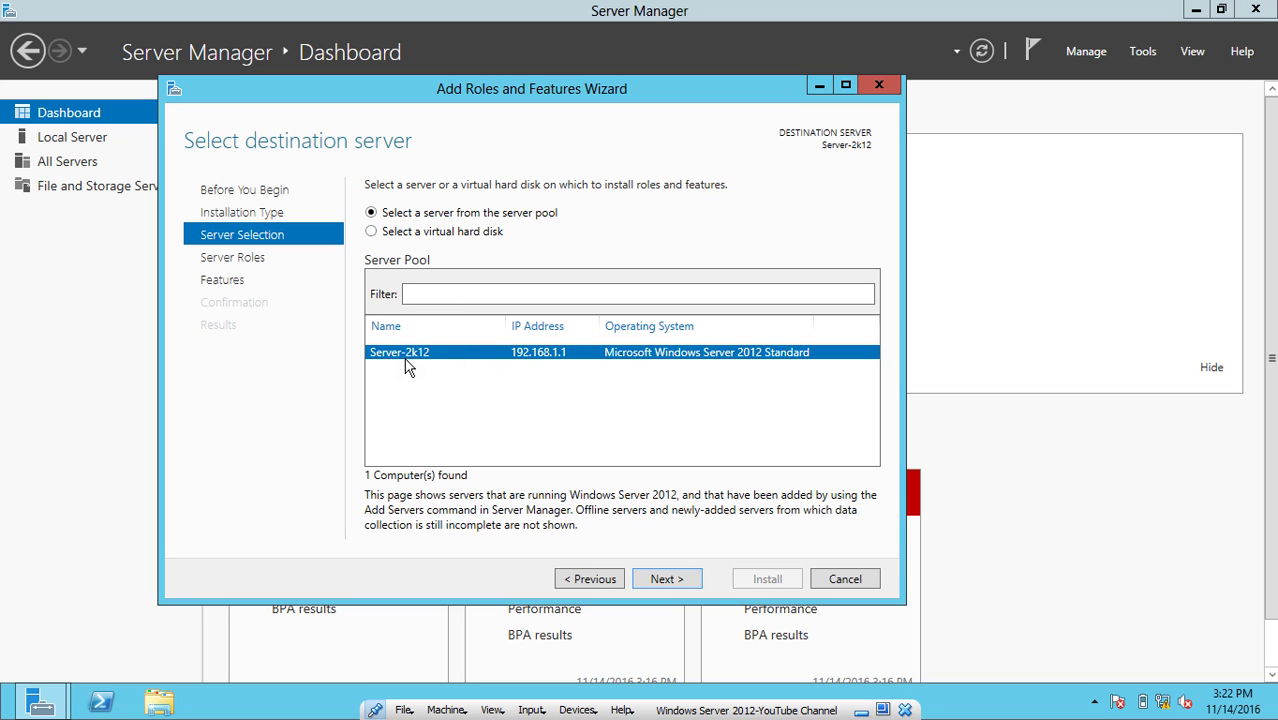
# Keep Server-2k12 as destination, tick Remote Desktop Services, and skip adding extra features.
pyautogui.click(666, 578)
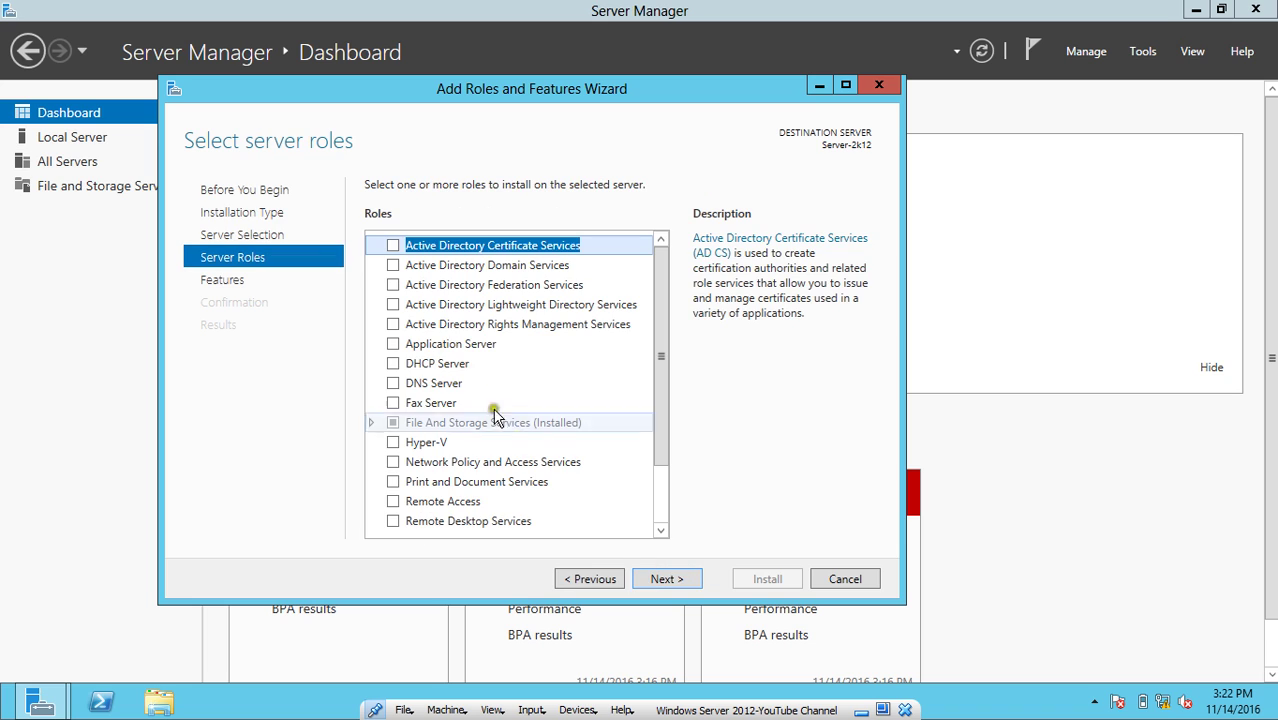
pyautogui.scroll(-2, 478, 374)
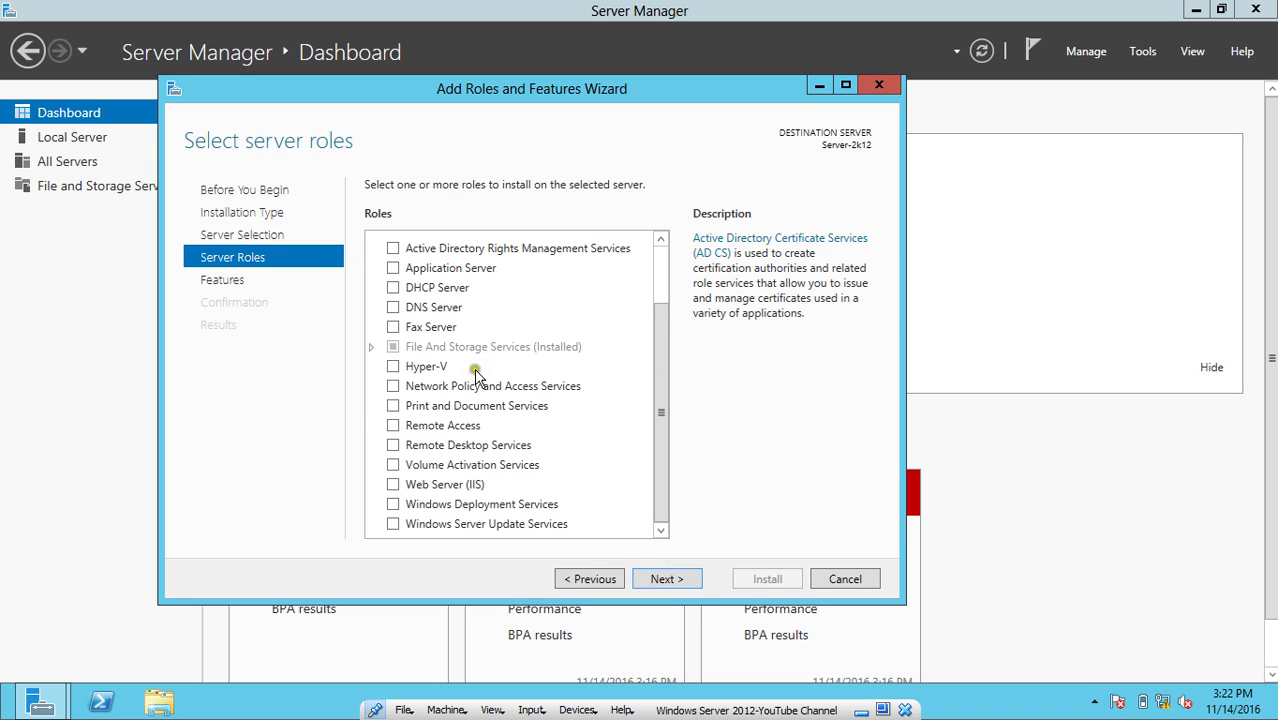
pyautogui.click(393, 450)
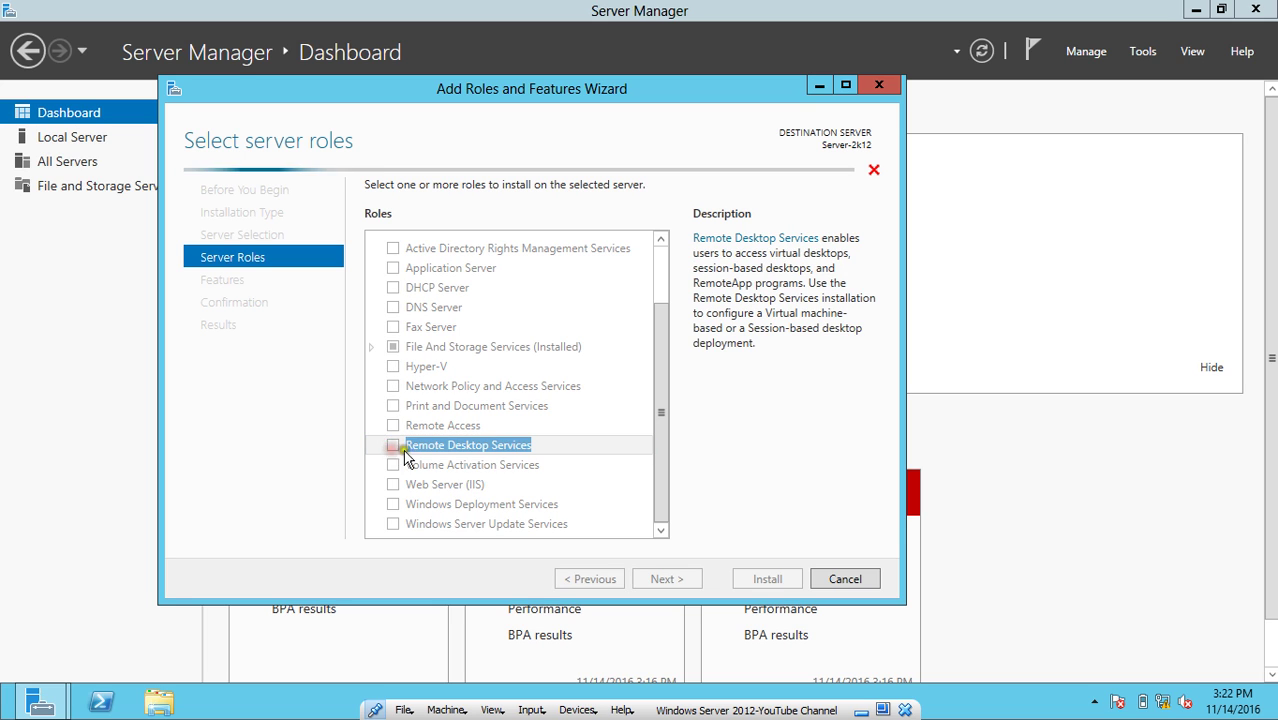
pyautogui.click(665, 585)
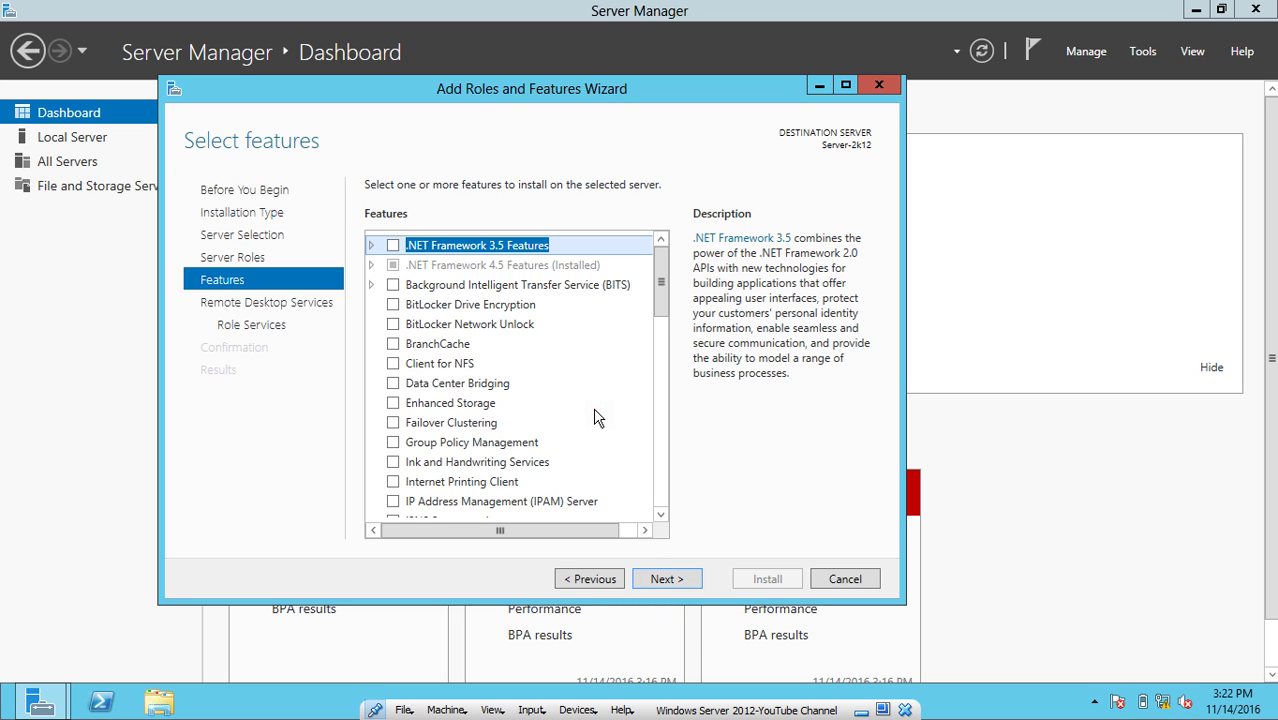
pyautogui.scroll(-4, 595, 418)
pyautogui.scroll(4, 595, 418)
pyautogui.click(685, 585)
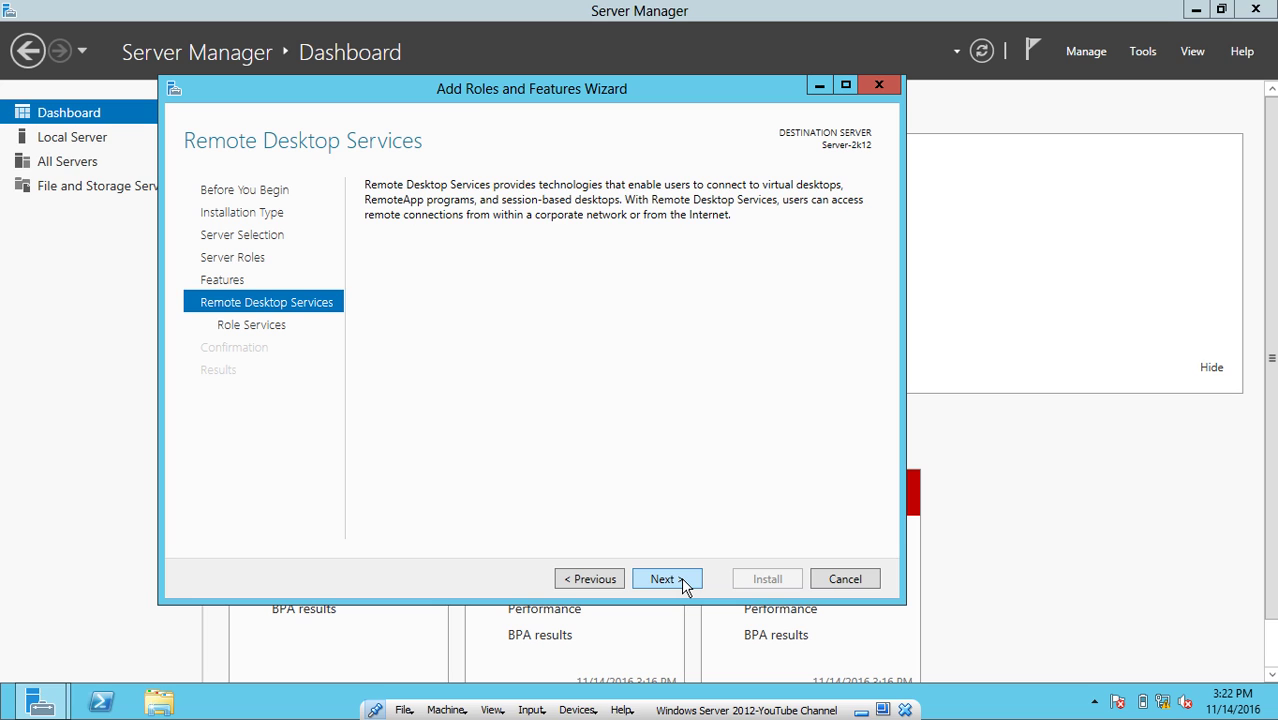
# Add Remote Desktop Licensing, Session Host and Web Access role services with their required features.
pyautogui.click(681, 580)
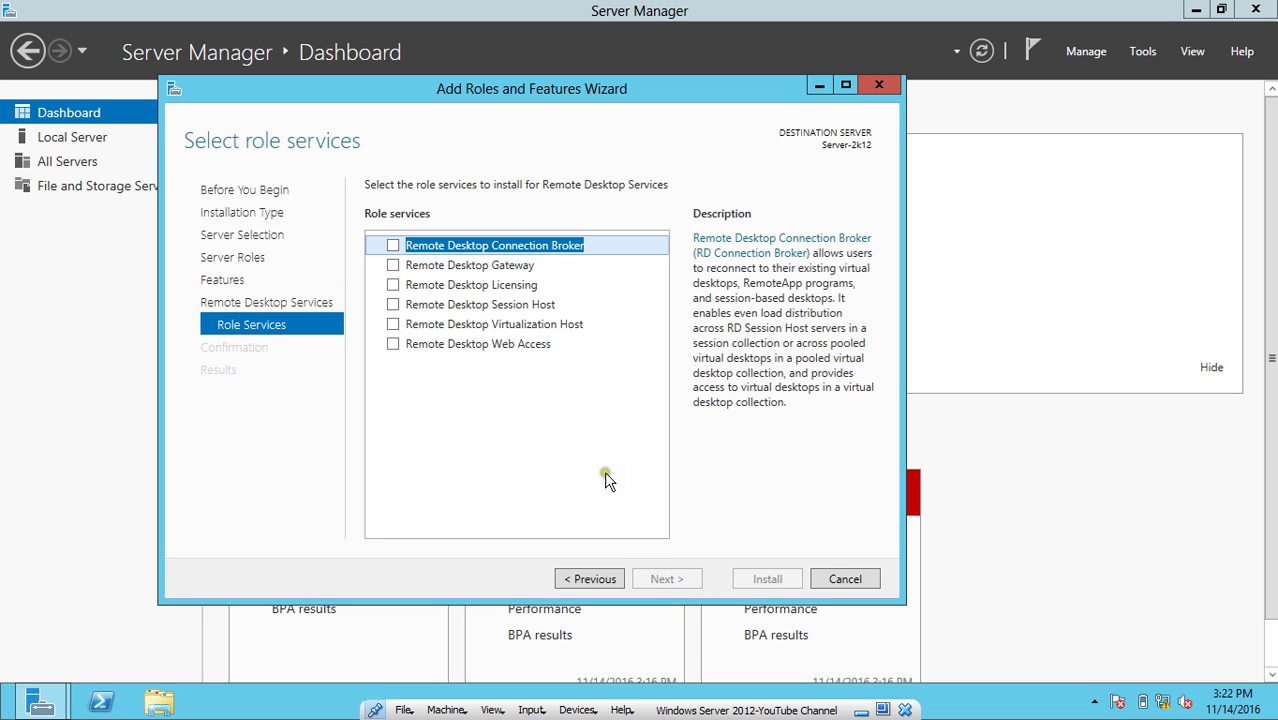
pyautogui.click(481, 385)
pyautogui.click(393, 286)
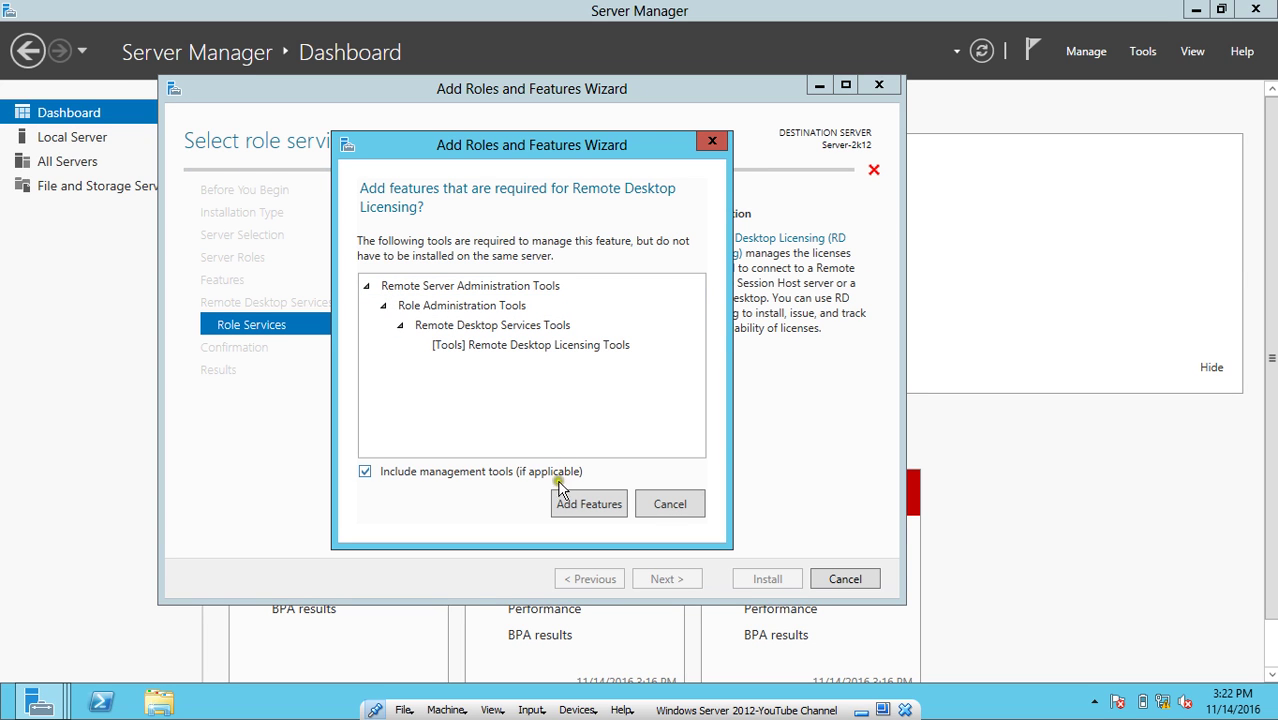
pyautogui.click(585, 504)
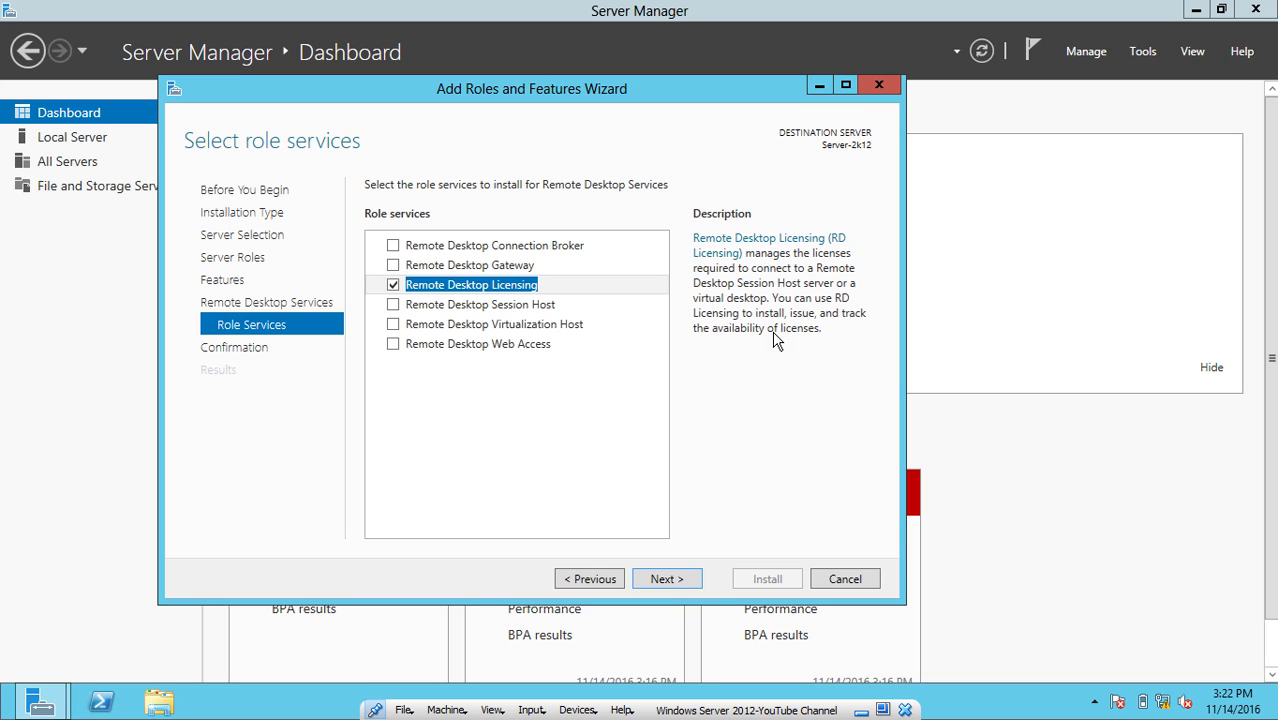
pyautogui.click(394, 306)
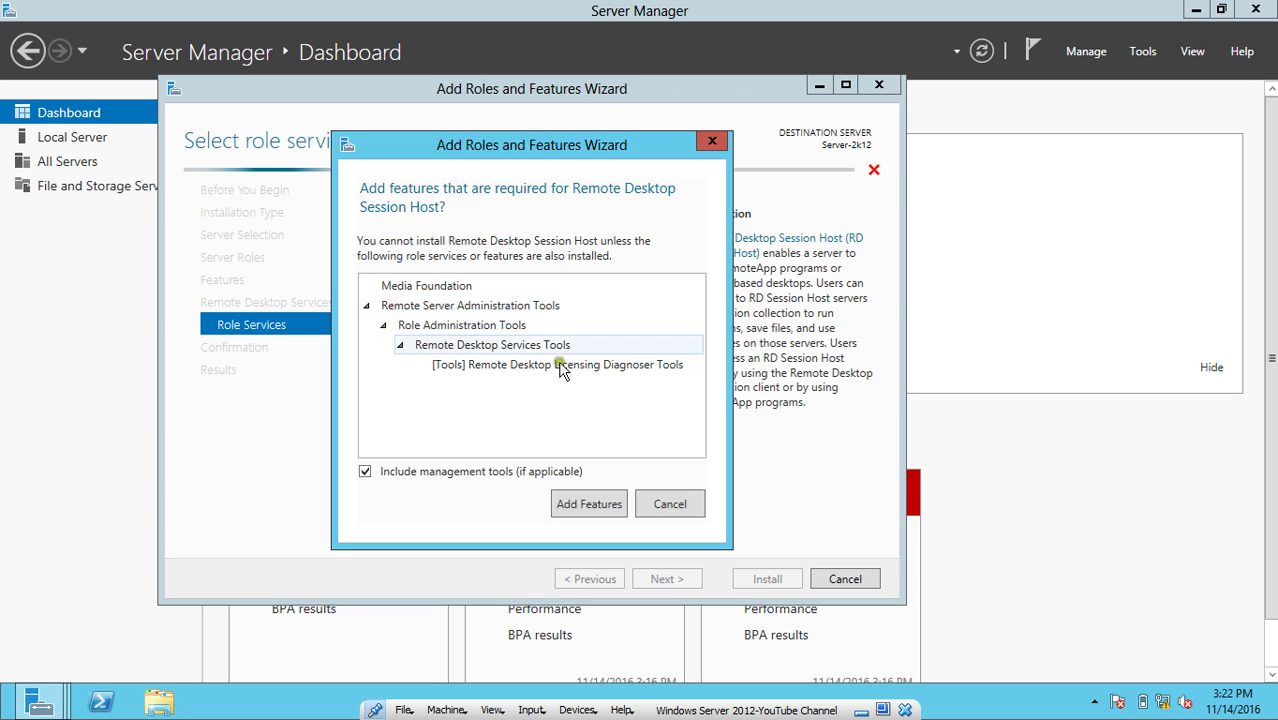
pyautogui.click(589, 506)
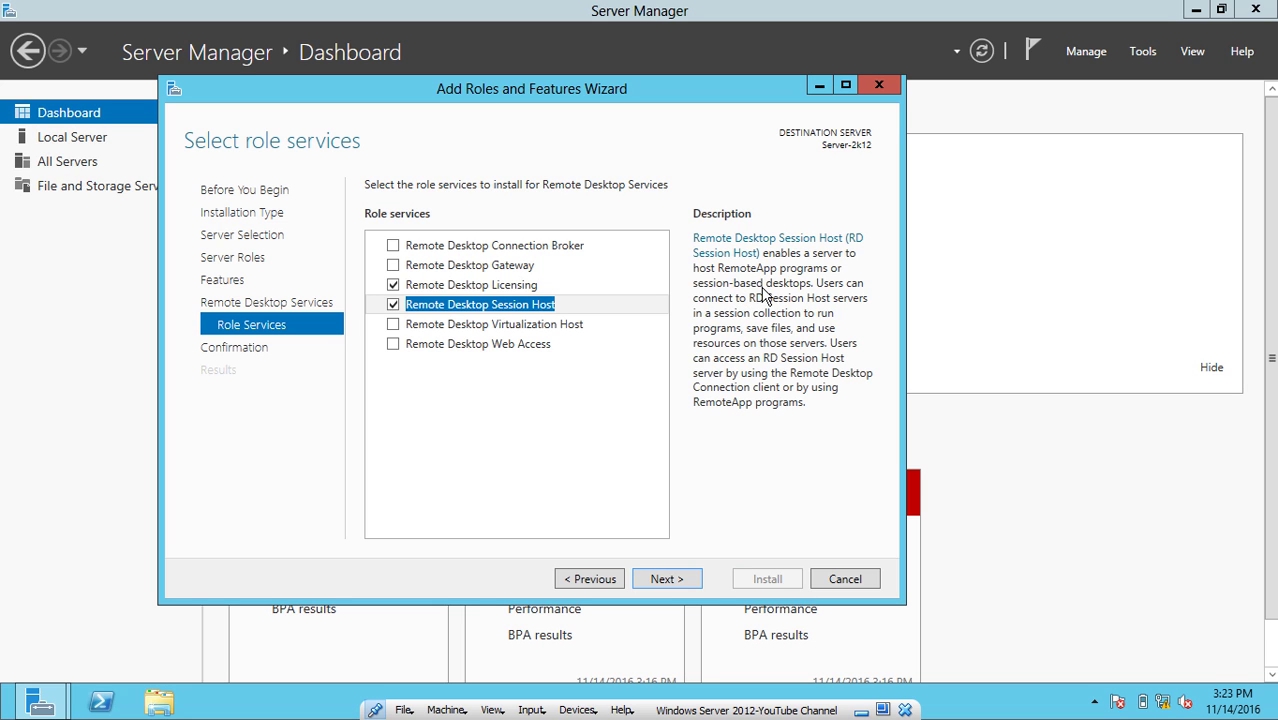
pyautogui.click(393, 344)
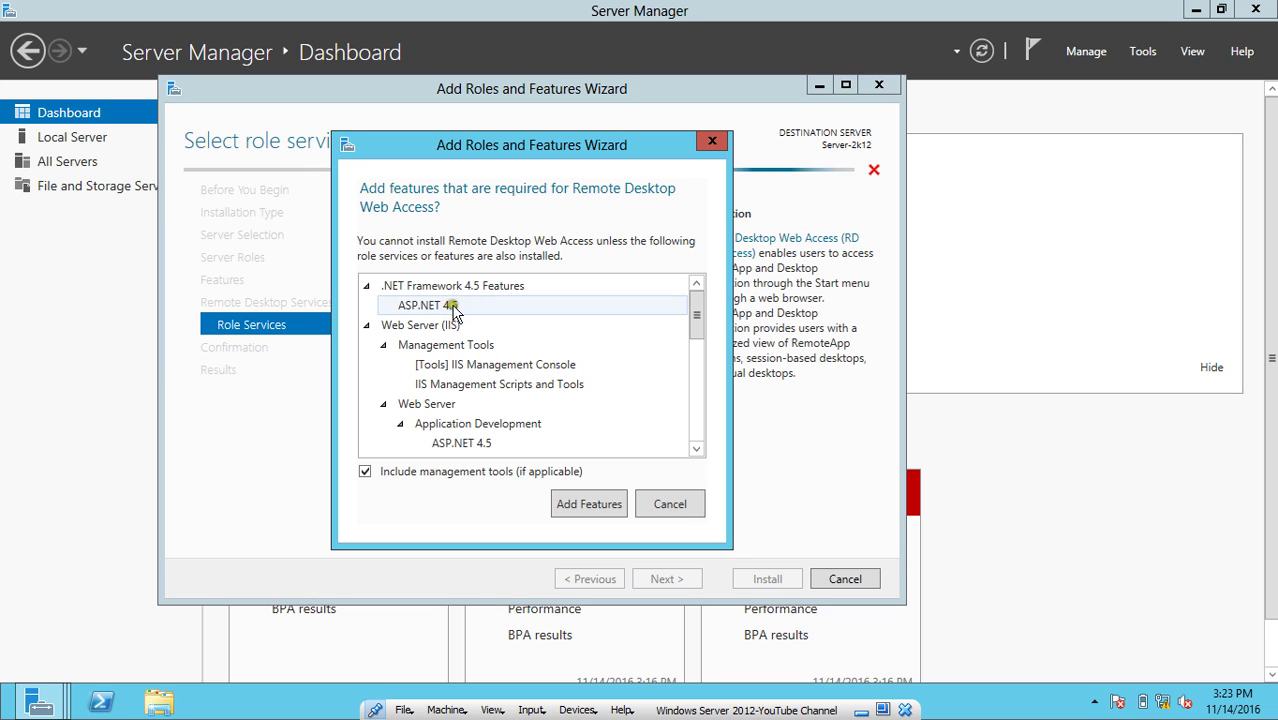
pyautogui.scroll(-6, 453, 310)
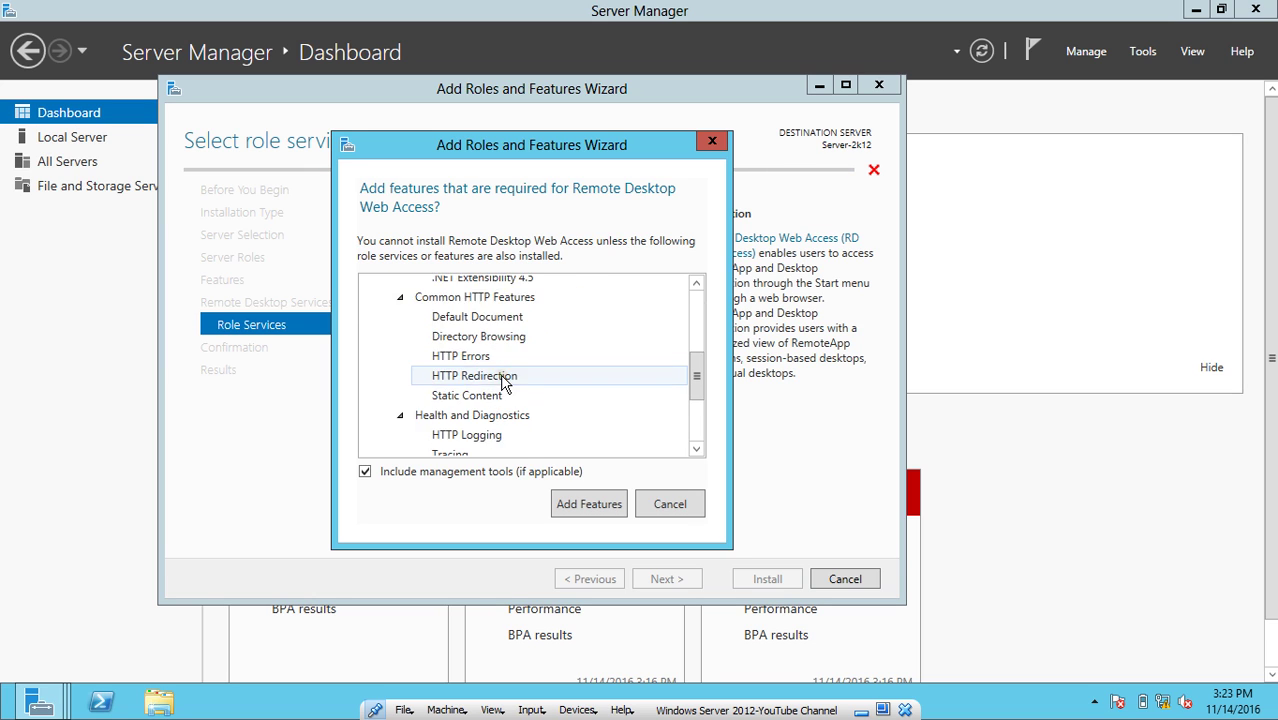
pyautogui.click(584, 504)
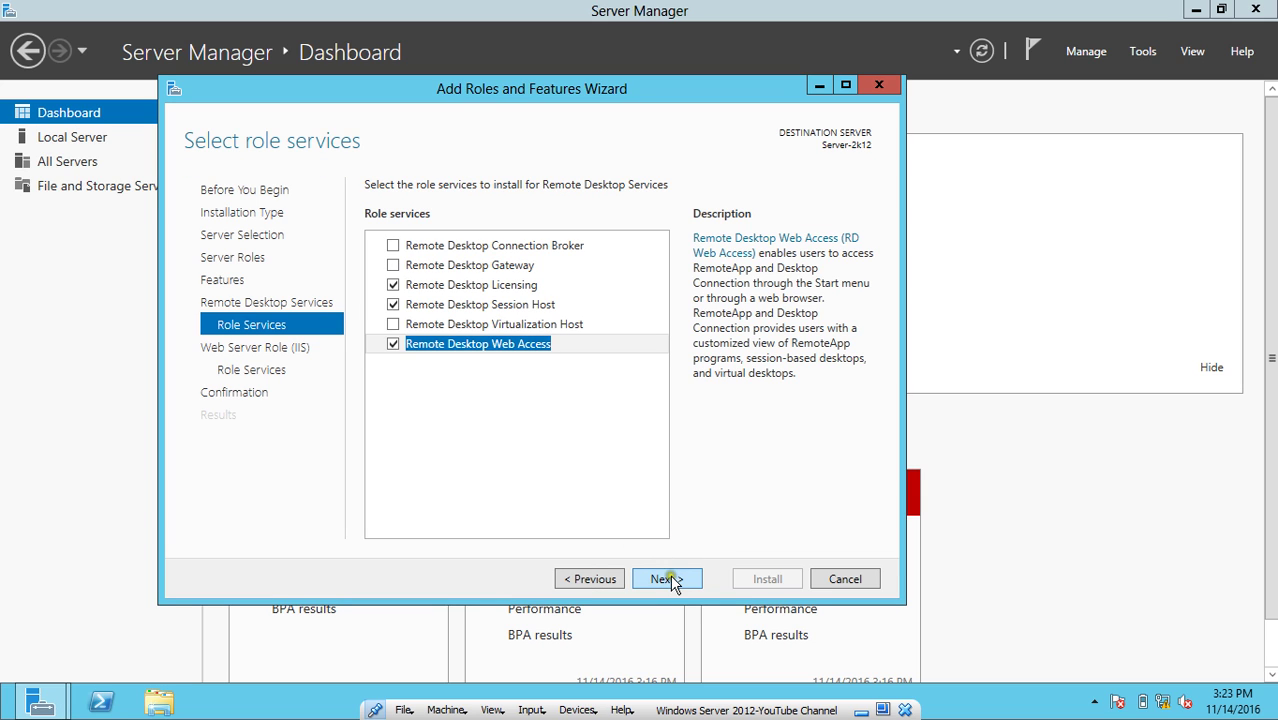
# Keep default IIS role services, allow automatic restart if required, and start the installation.
pyautogui.click(670, 580)
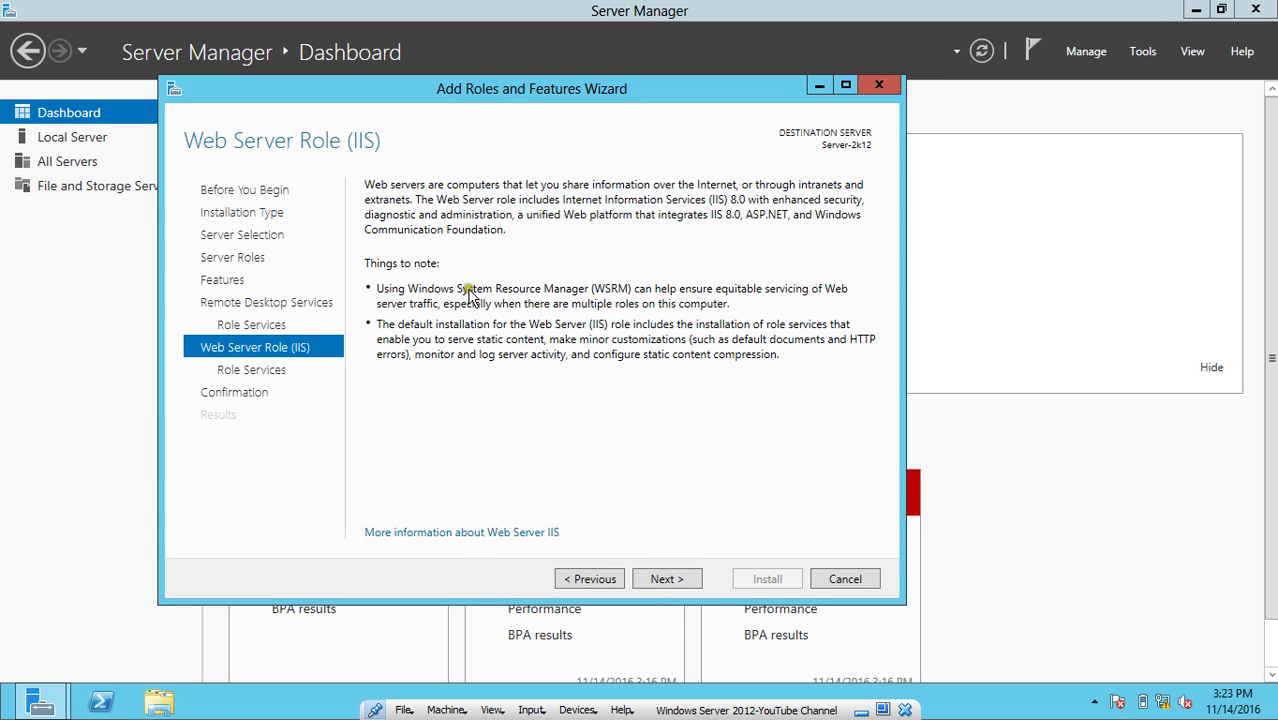
pyautogui.click(659, 579)
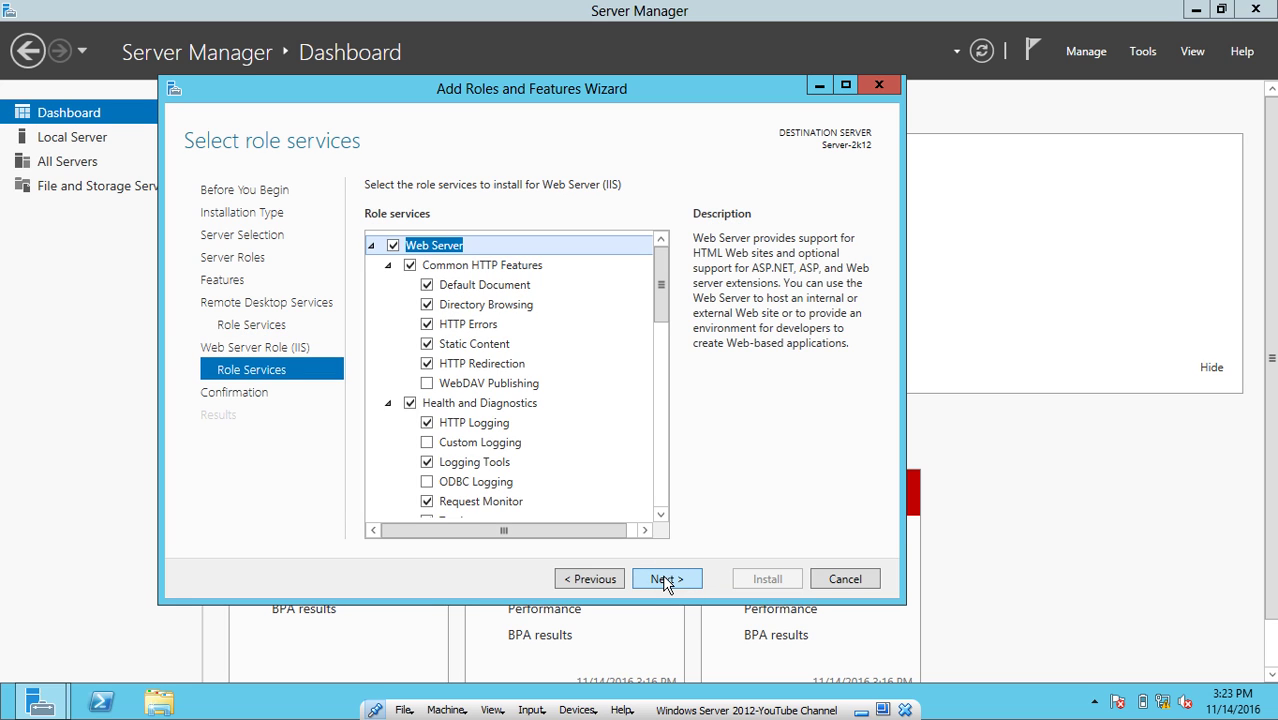
pyautogui.click(664, 580)
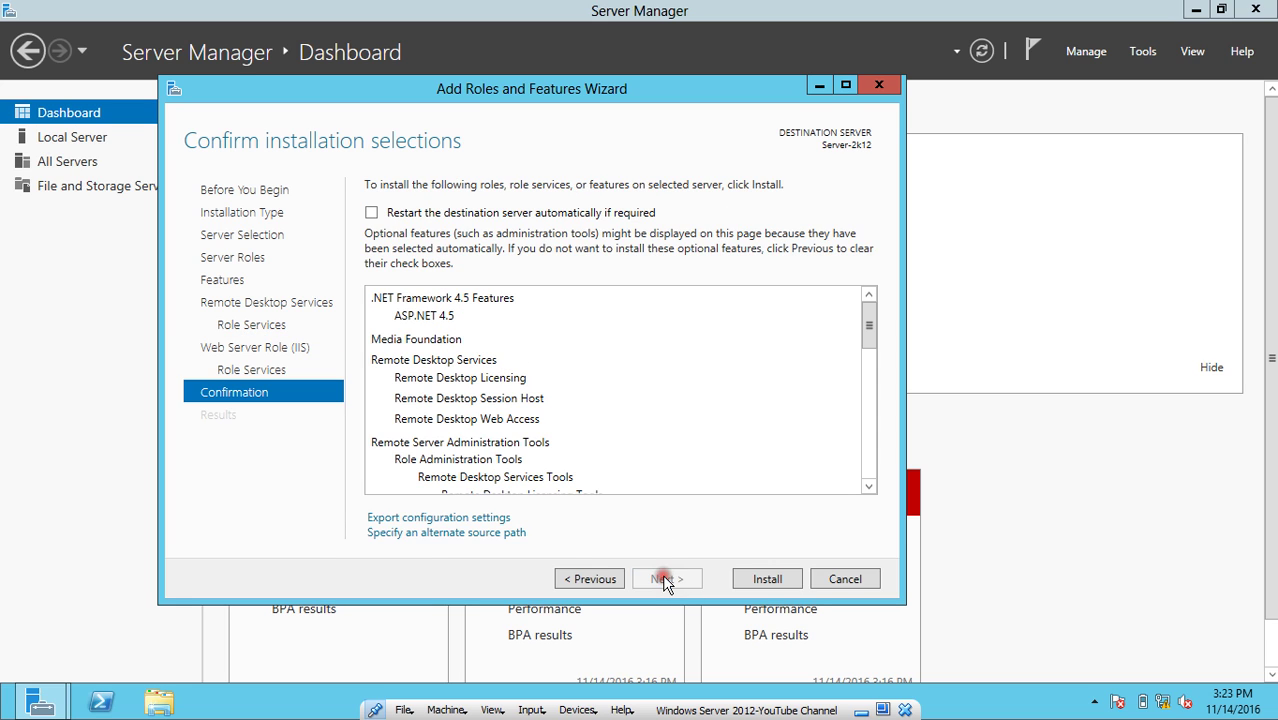
pyautogui.click(372, 213)
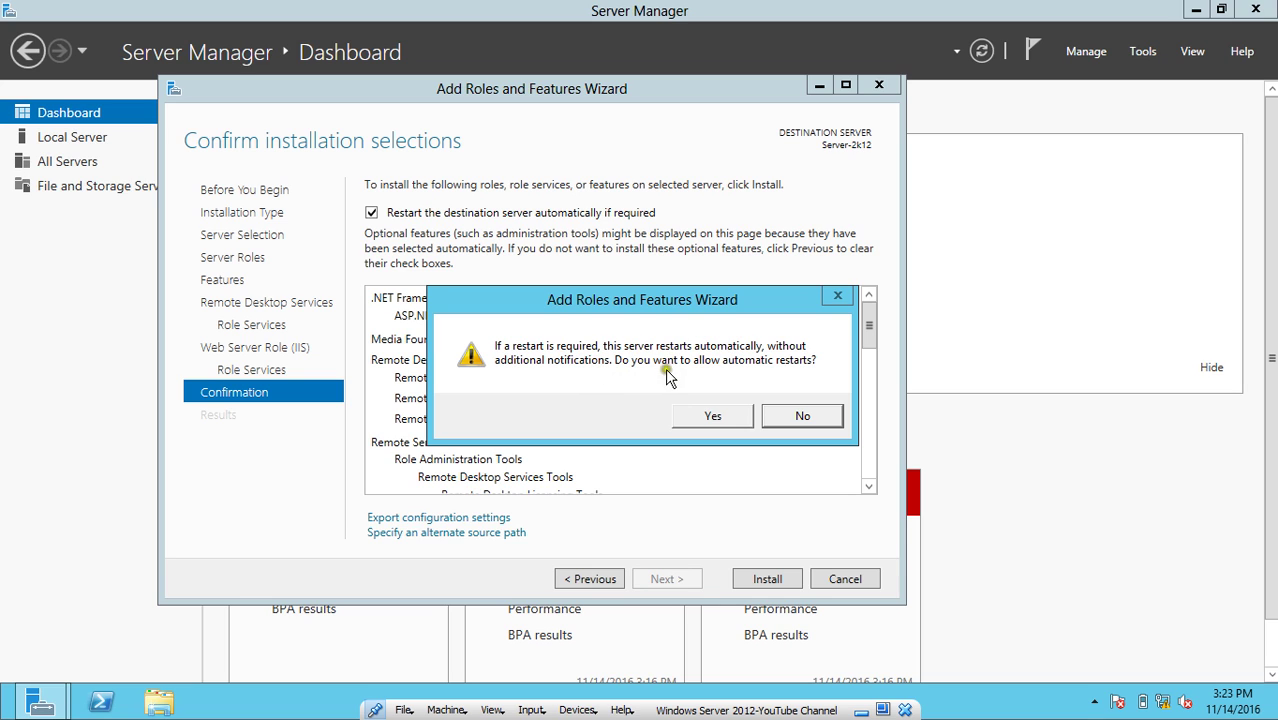
pyautogui.click(716, 417)
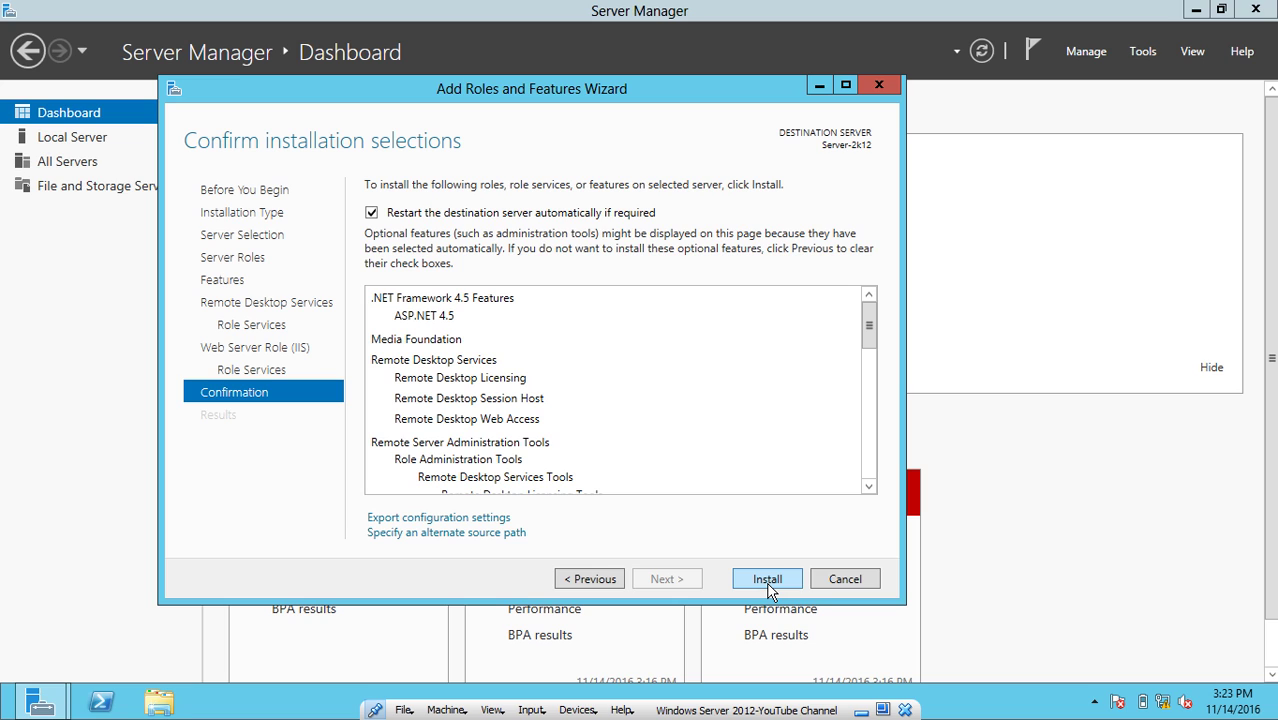
pyautogui.click(768, 580)
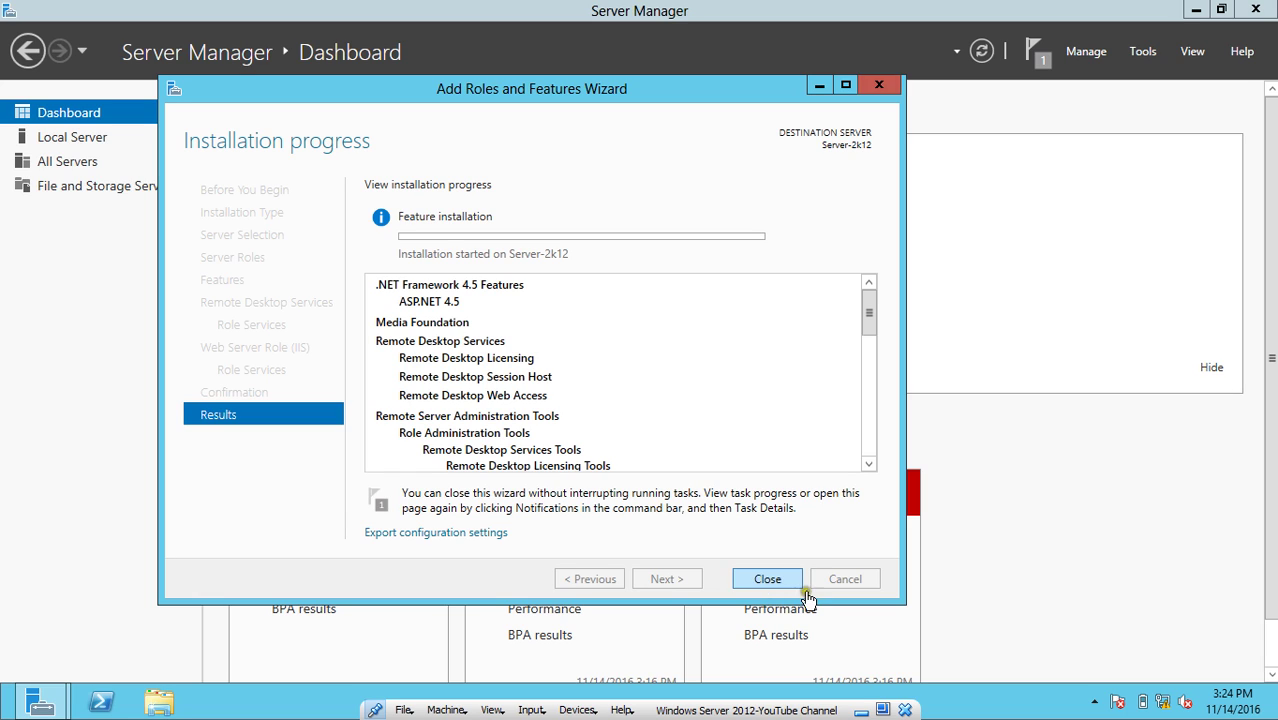
# Close the finished installation wizard and let Server-2k12 restart.
pyautogui.click(882, 710)
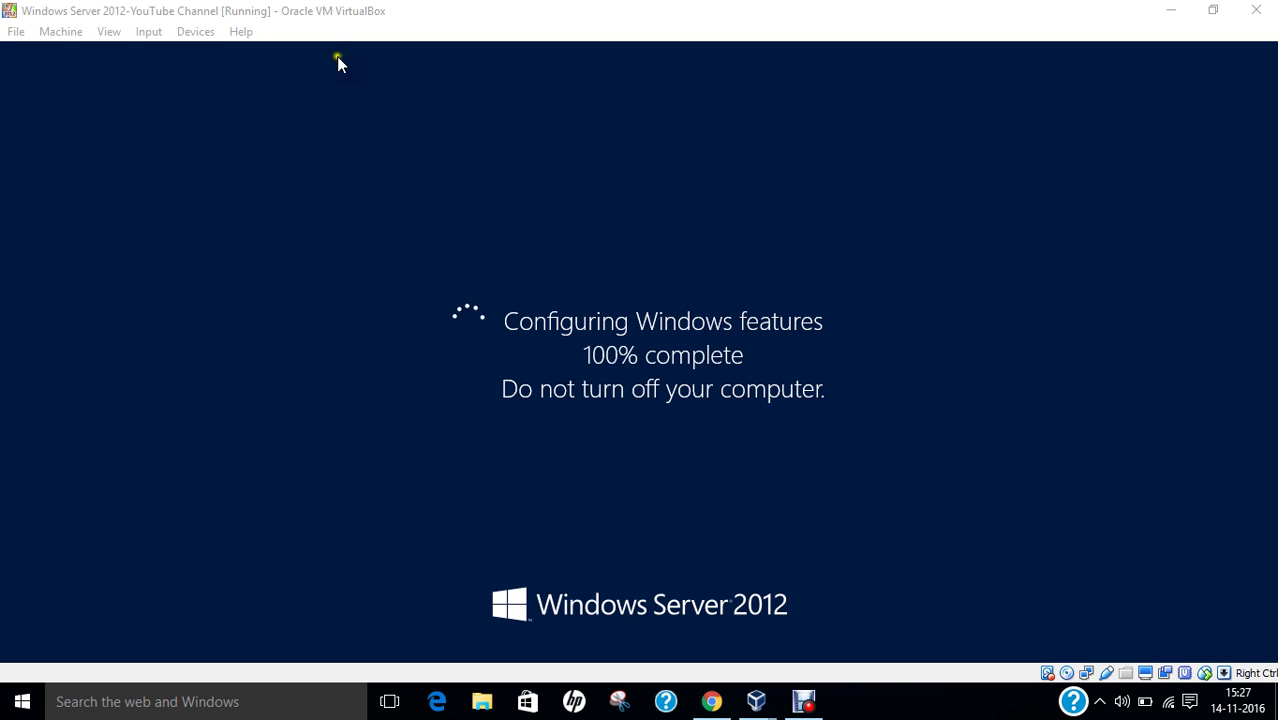
# Send Ctrl-Alt-Del to the VM and sign in as Administrator with the account password.
pyautogui.click(108, 31)
pyautogui.click(115, 48)
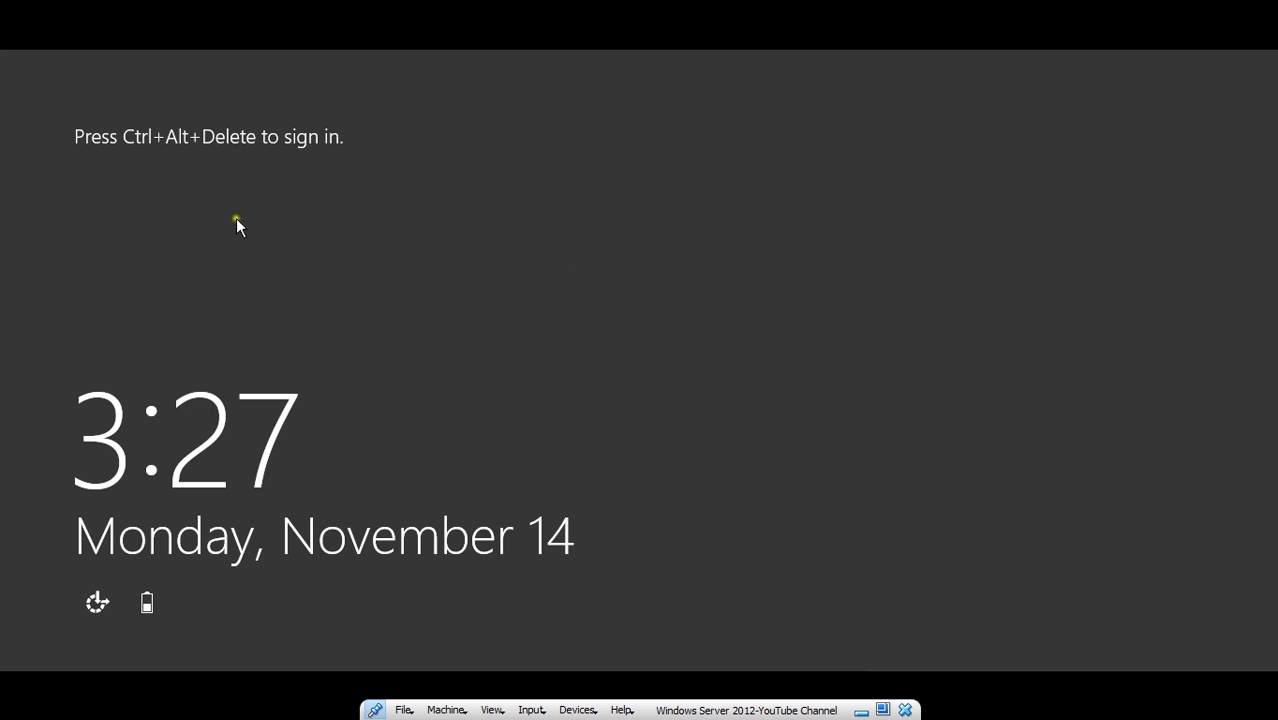
pyautogui.click(530, 710)
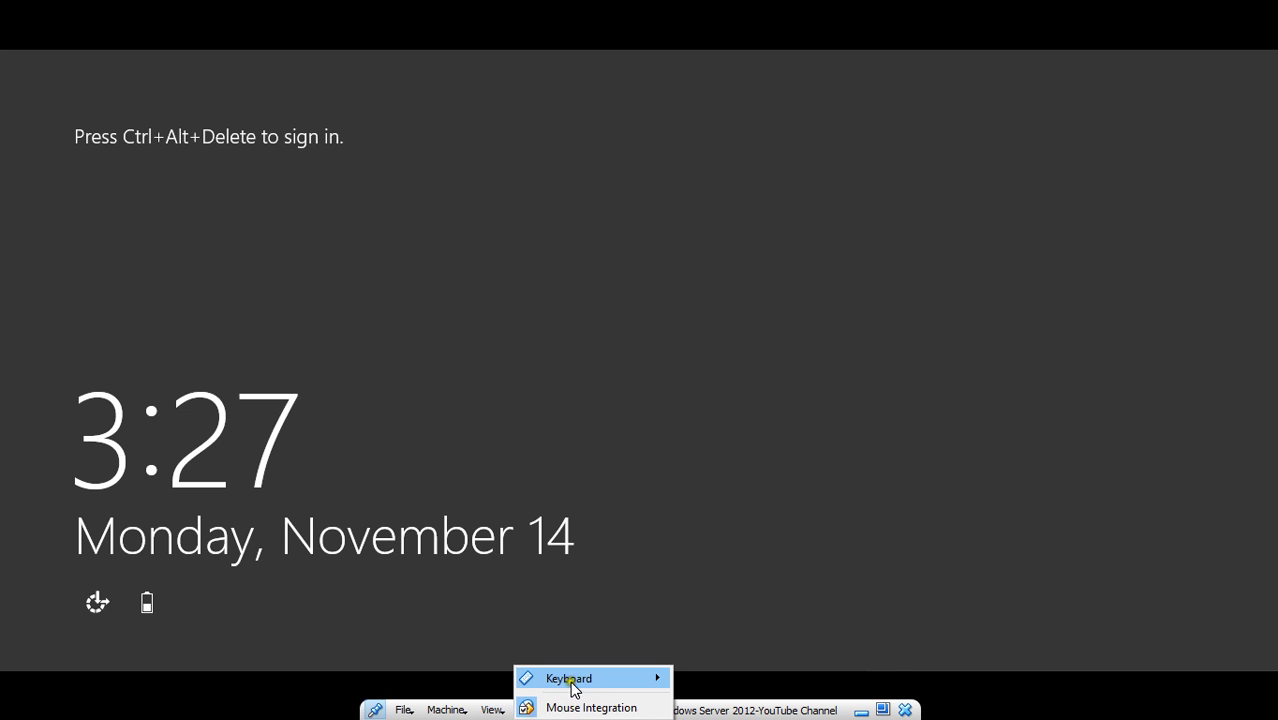
pyautogui.moveTo(575, 680)
pyautogui.click(680, 665)
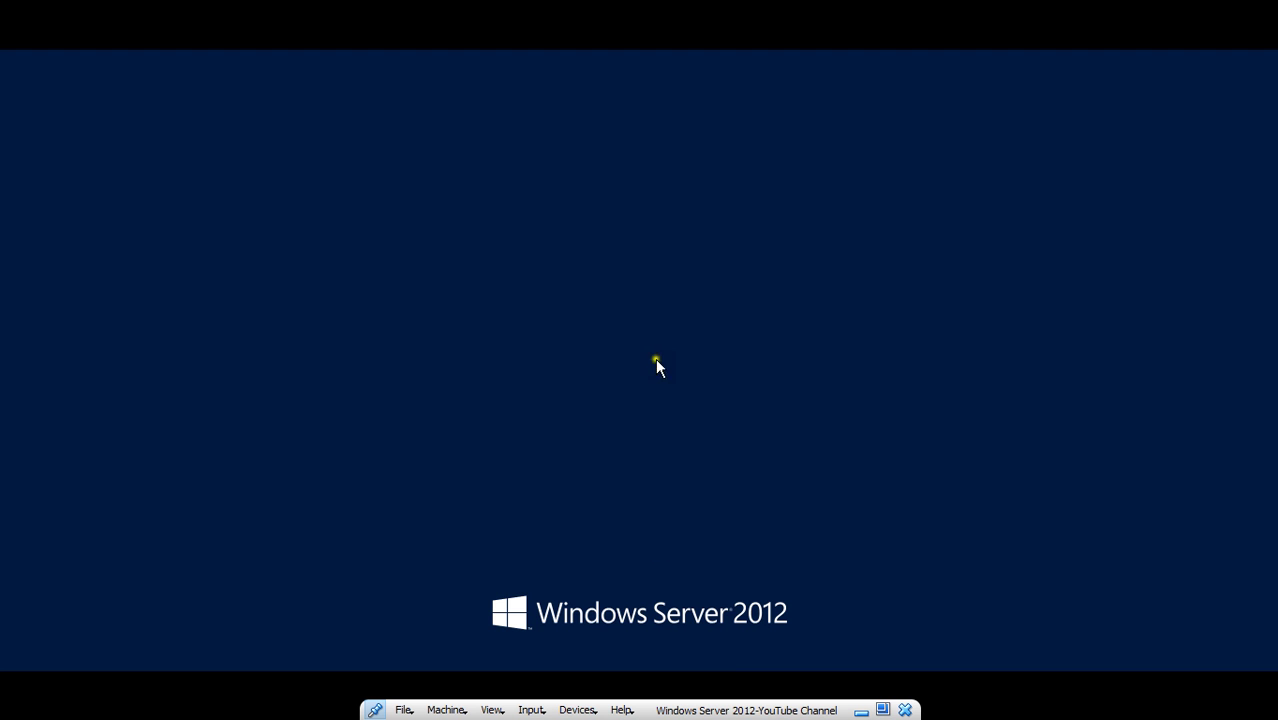
pyautogui.click(750, 236)
pyautogui.write('A')
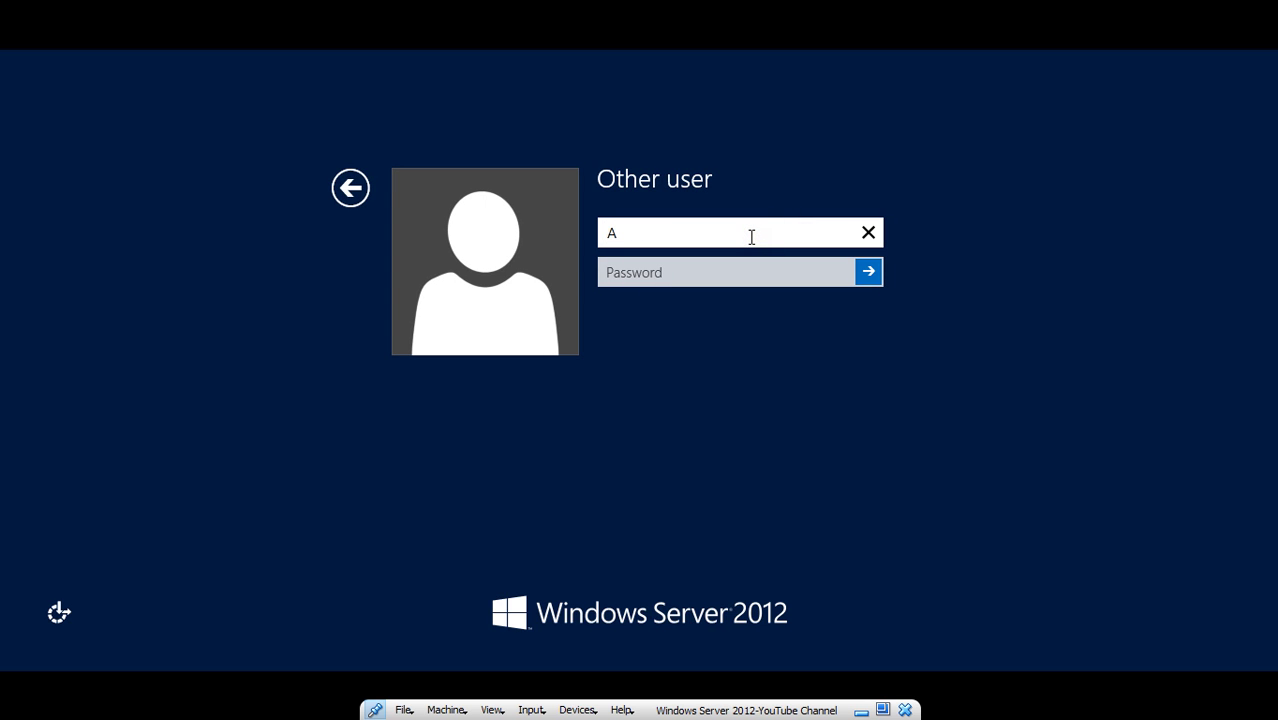
pyautogui.write('dministrator')
pyautogui.press('Tab')
pyautogui.write('•••••')
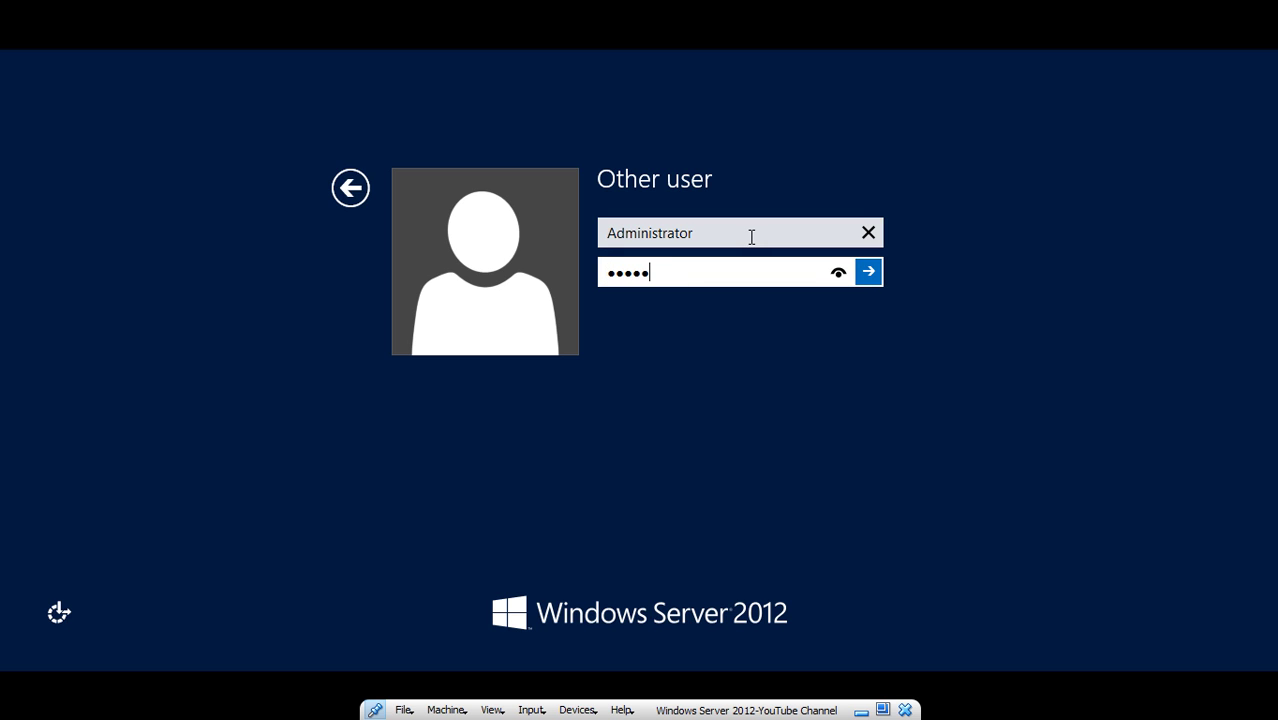
pyautogui.write('••••')
pyautogui.press('Return')
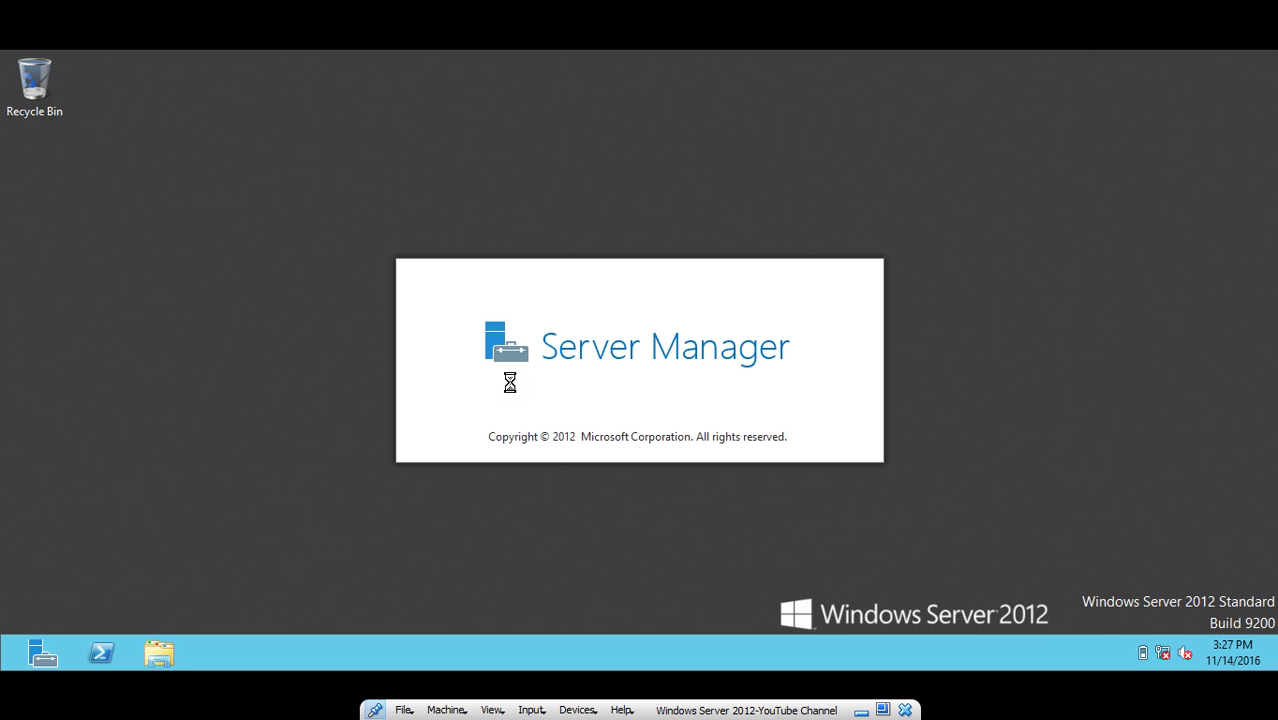
# Launch Computer Management from Server Manager's Tools menu, then minimize Server Manager.
pyautogui.click(883, 710)
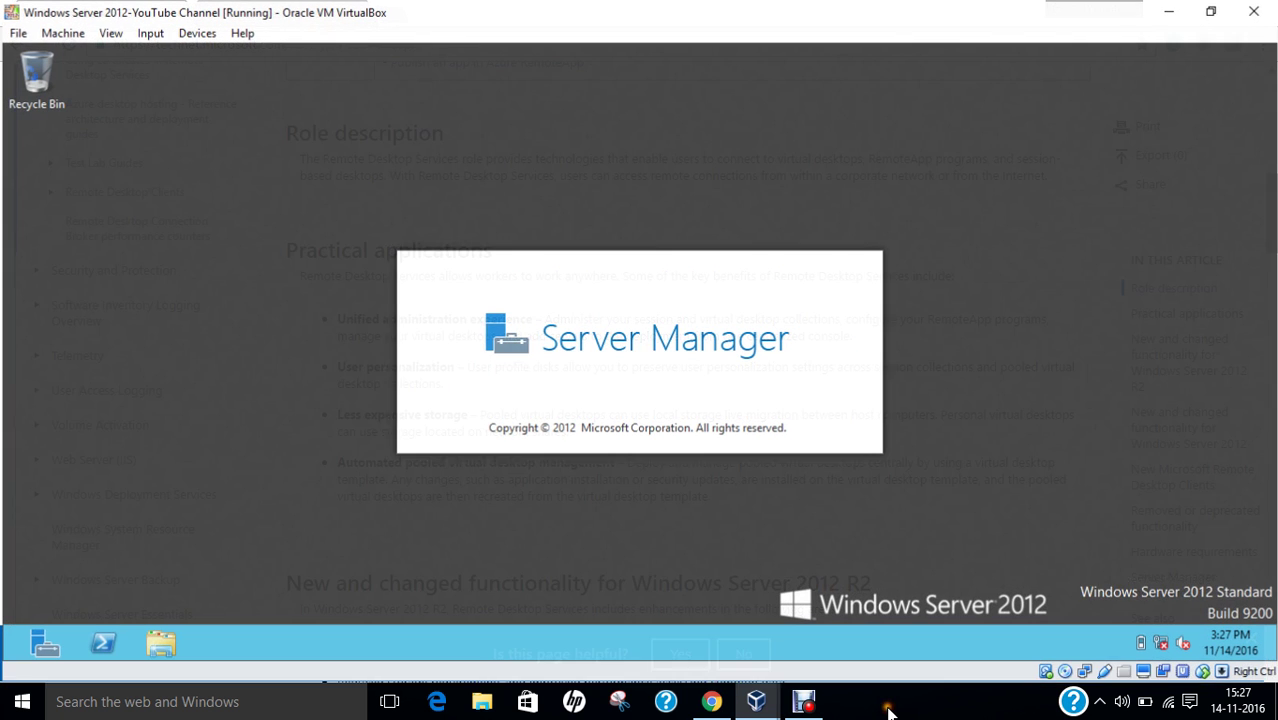
pyautogui.click(113, 32)
pyautogui.click(112, 49)
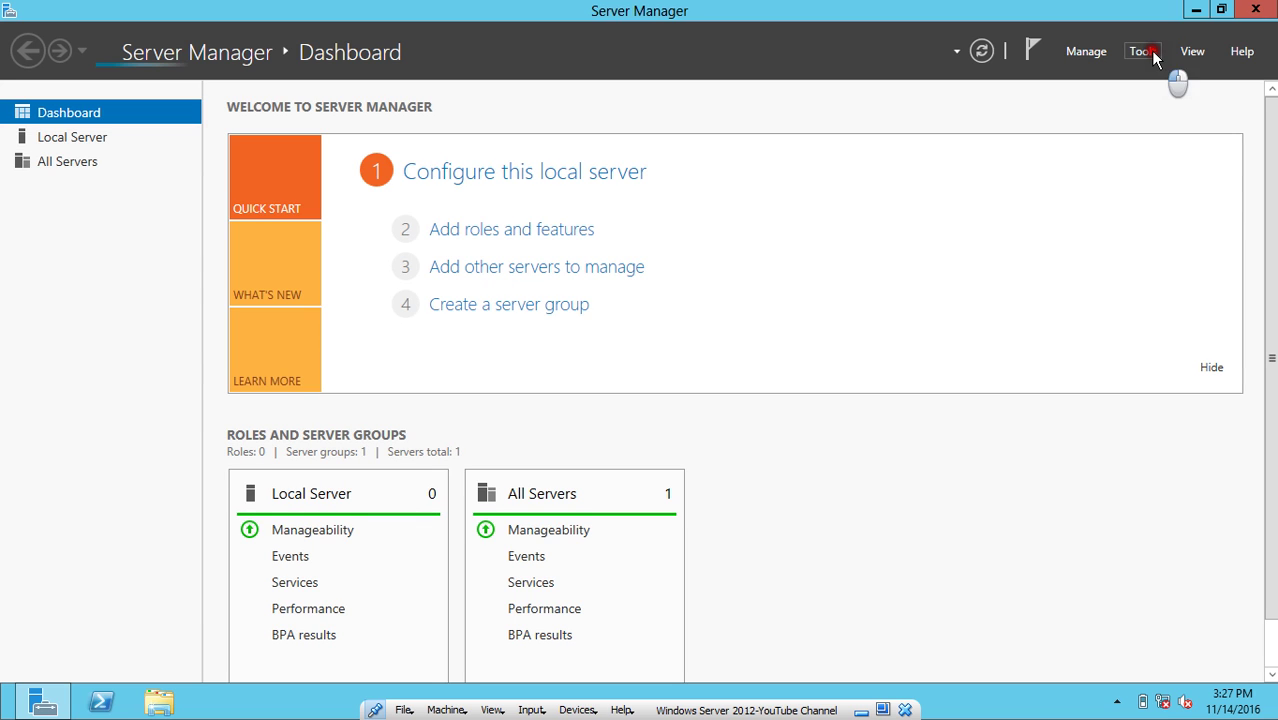
pyautogui.click(1152, 55)
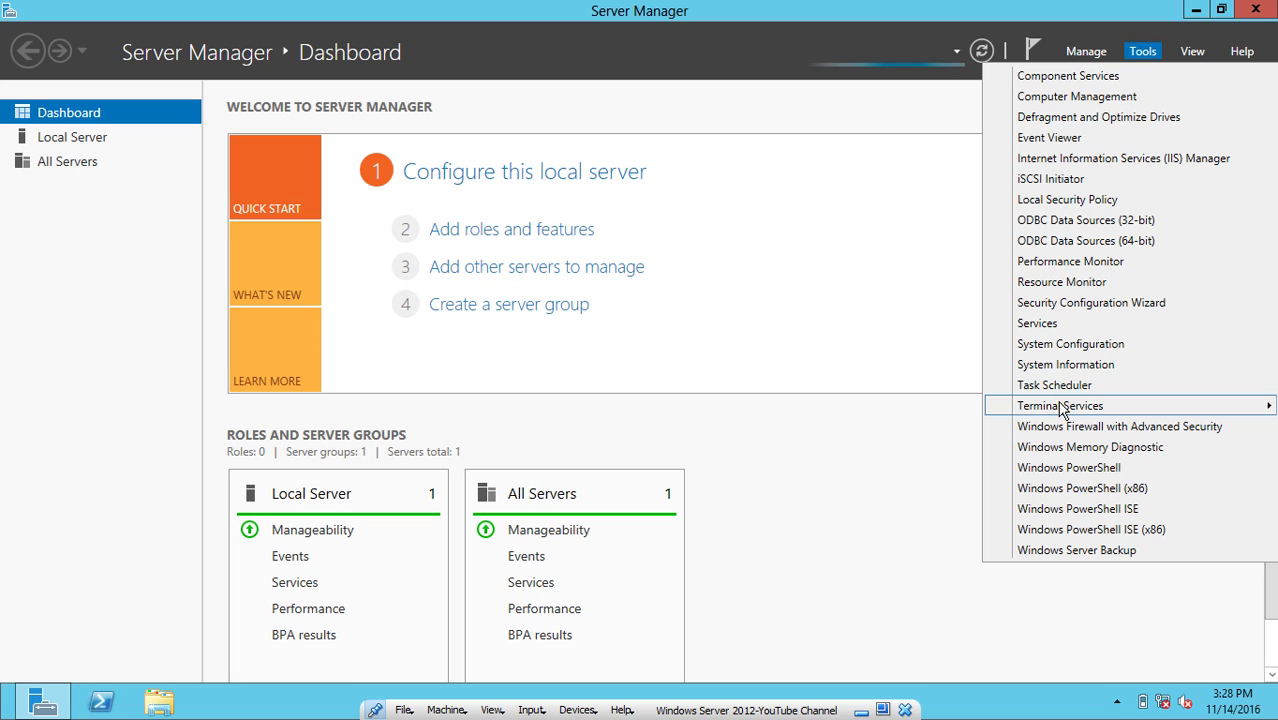
pyautogui.moveTo(1061, 410)
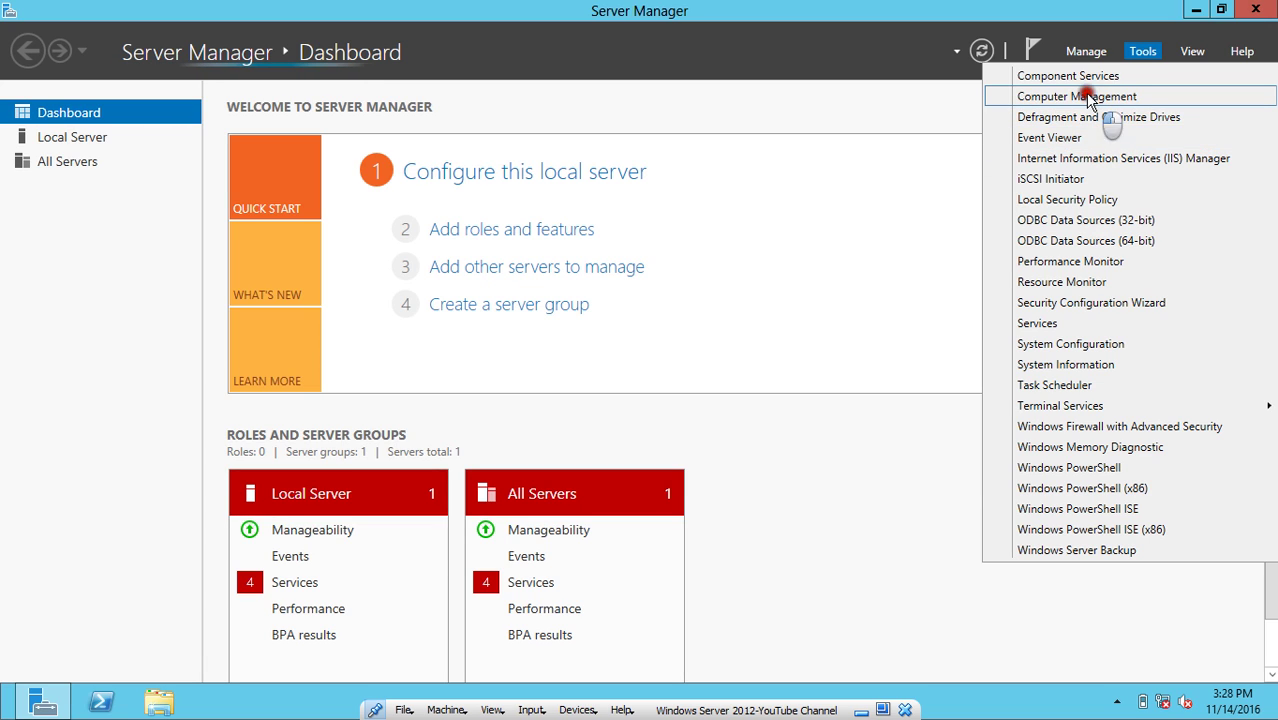
pyautogui.click(645, 210)
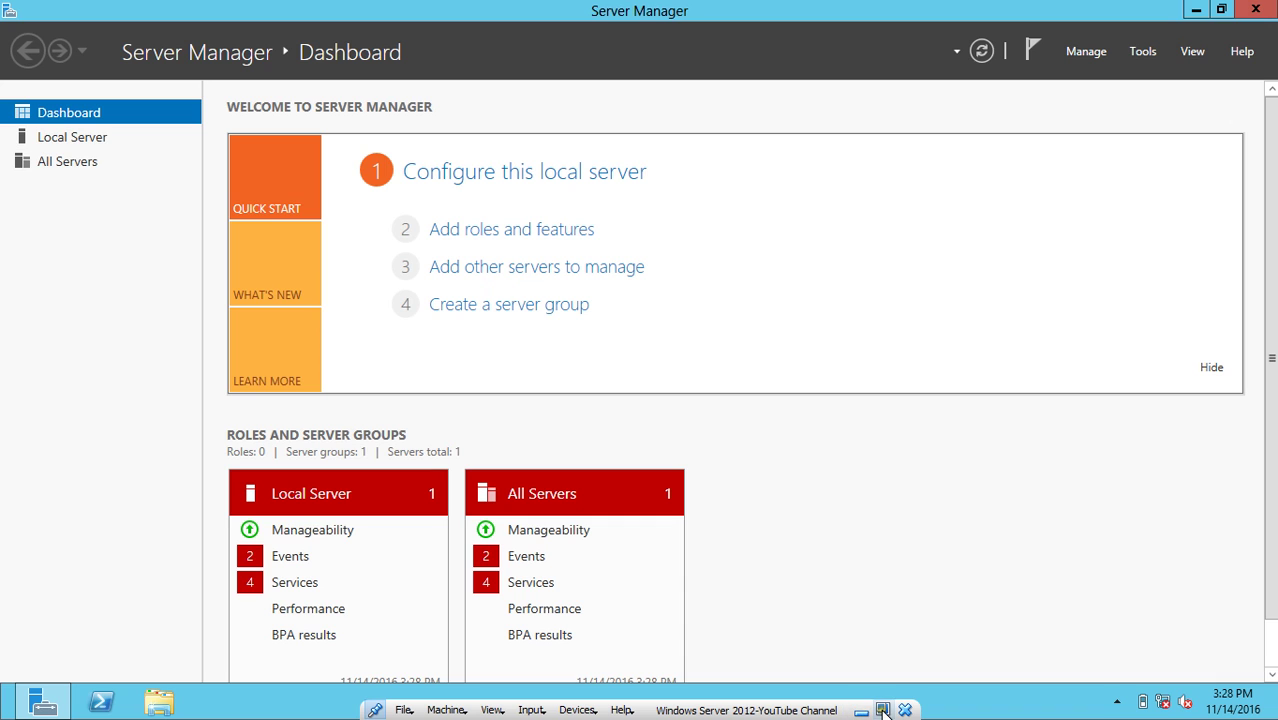
pyautogui.click(1148, 55)
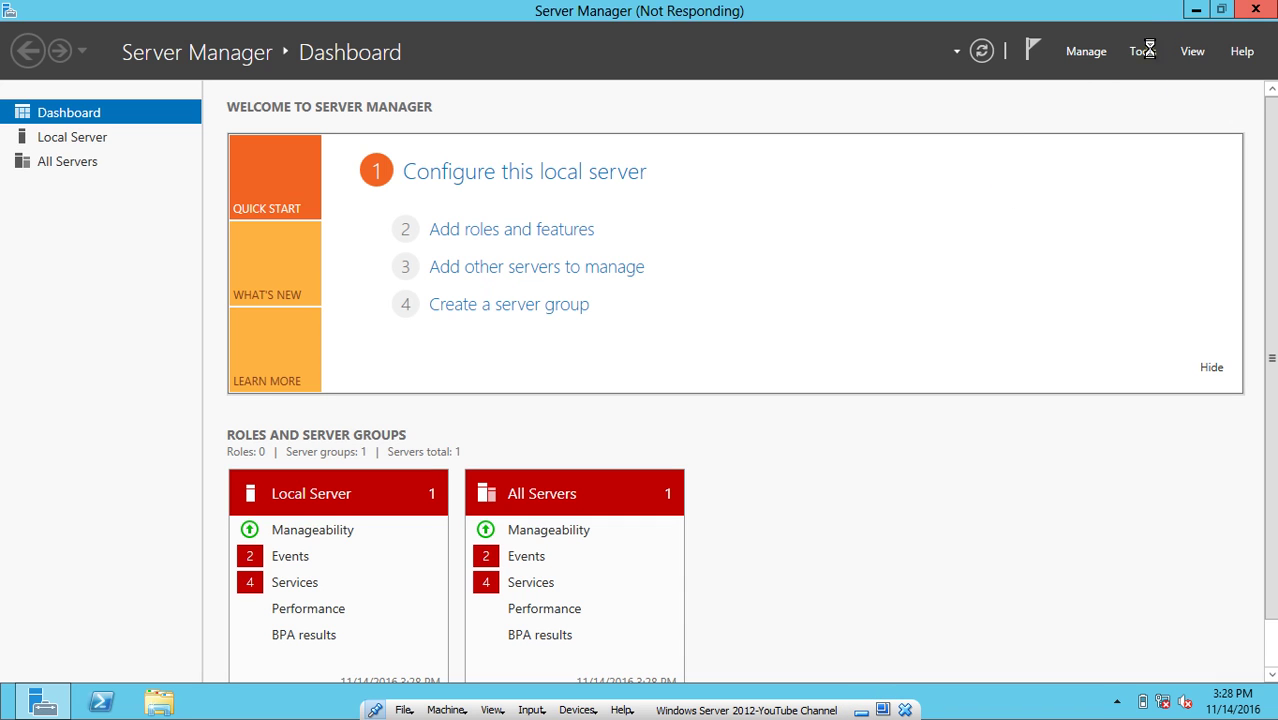
pyautogui.click(1191, 10)
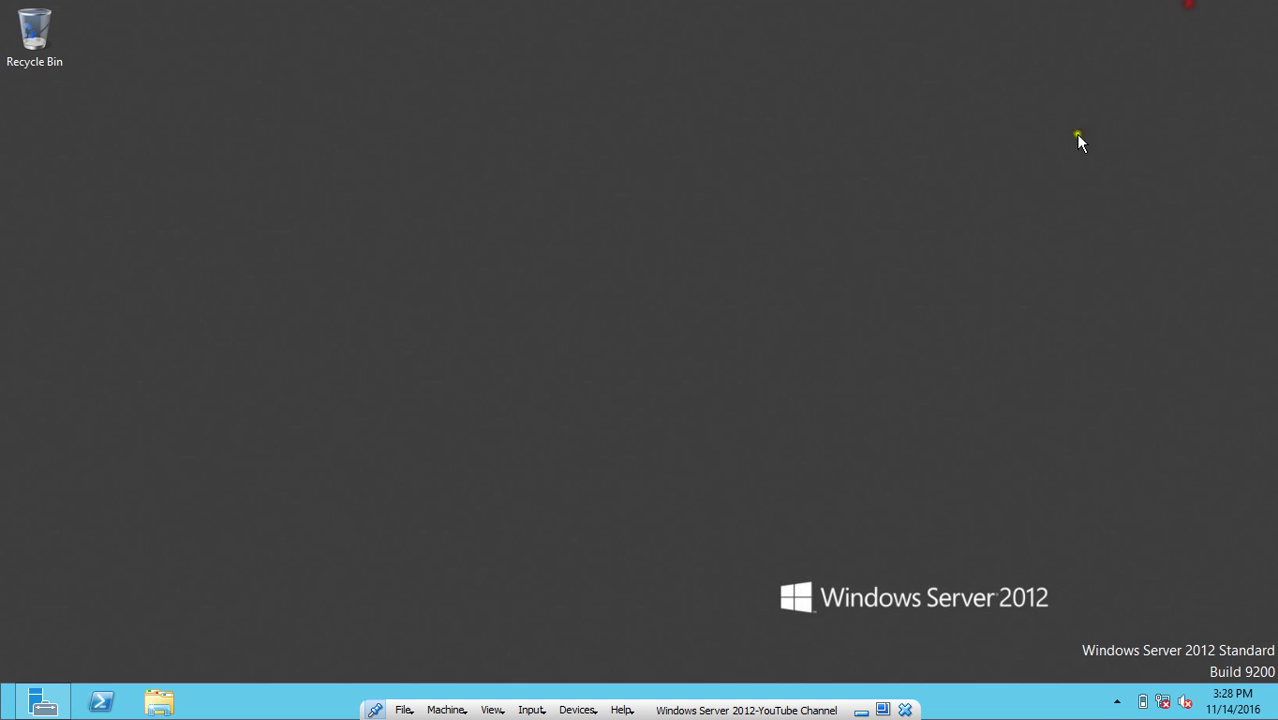
# Expand Local Users and Groups and show the Users list.
pyautogui.click(883, 710)
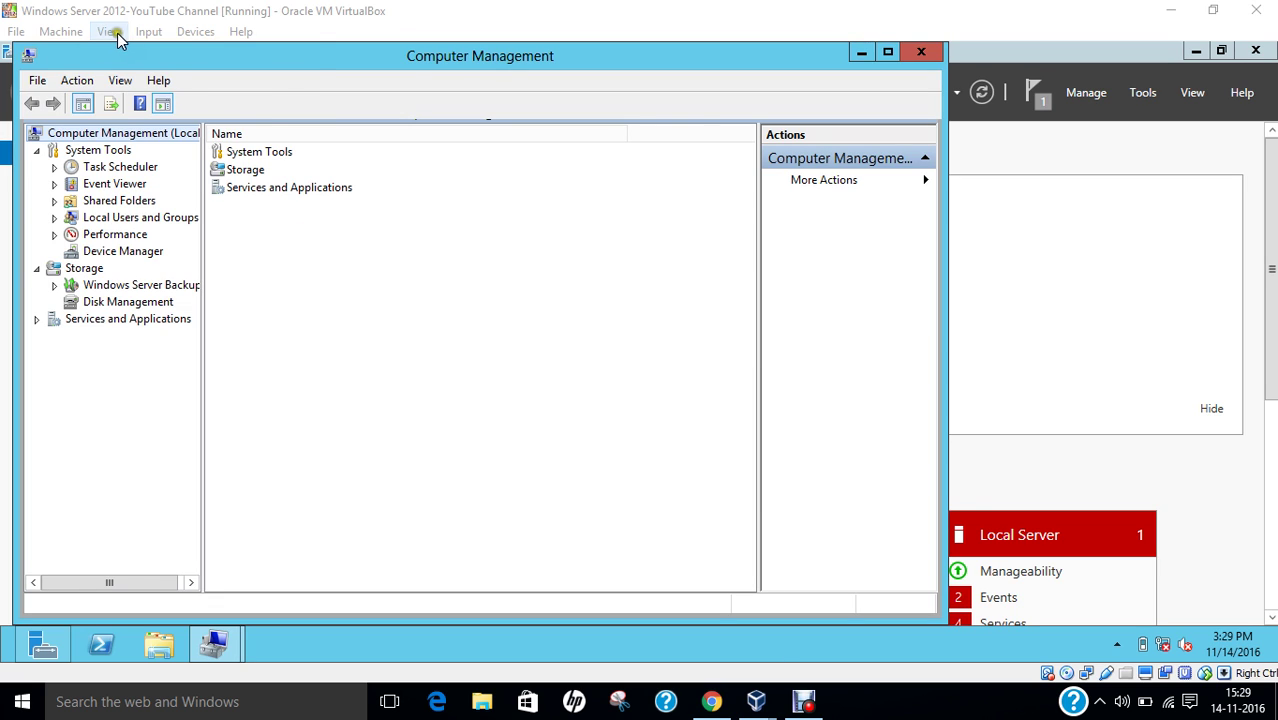
pyautogui.click(109, 31)
pyautogui.click(130, 48)
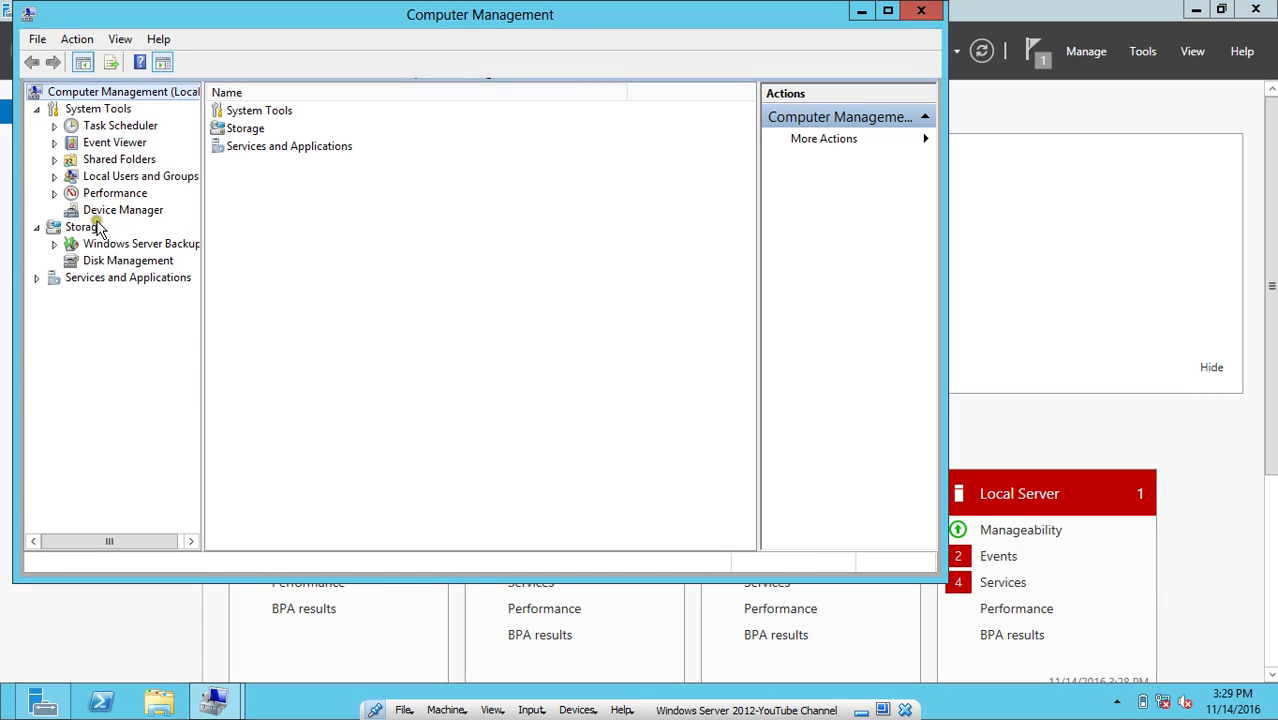
pyautogui.click(55, 177)
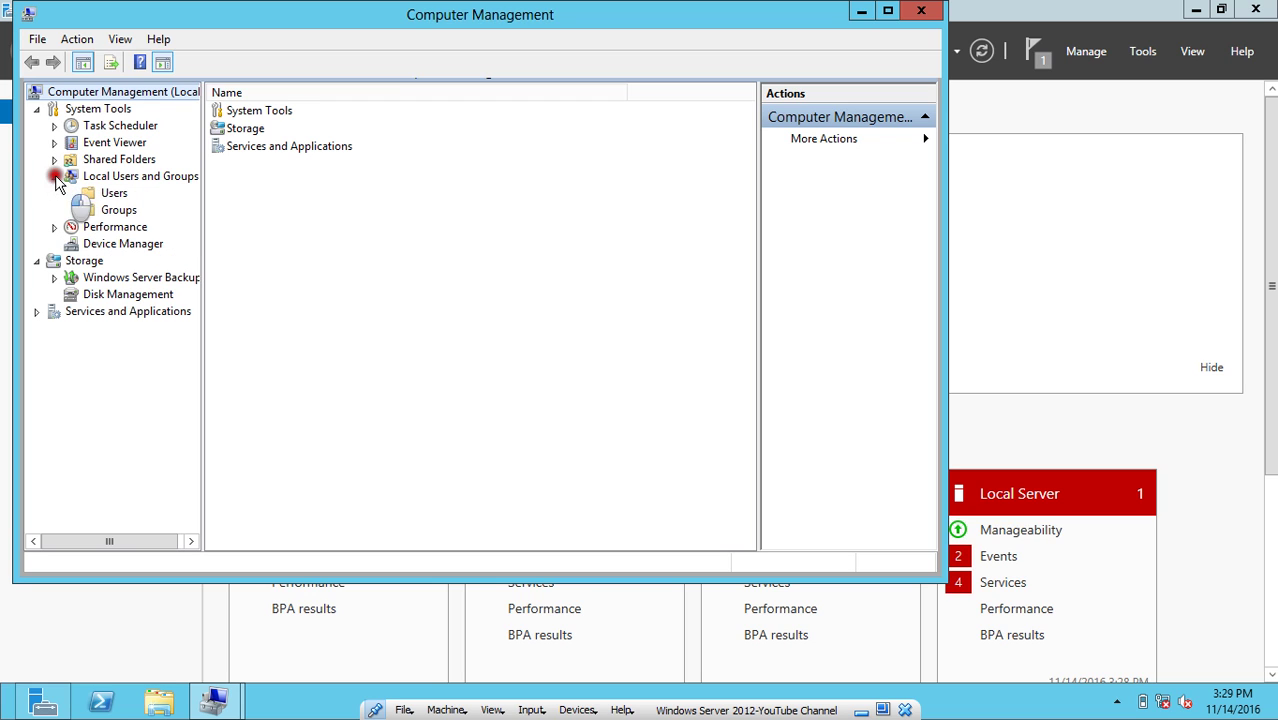
pyautogui.click(110, 197)
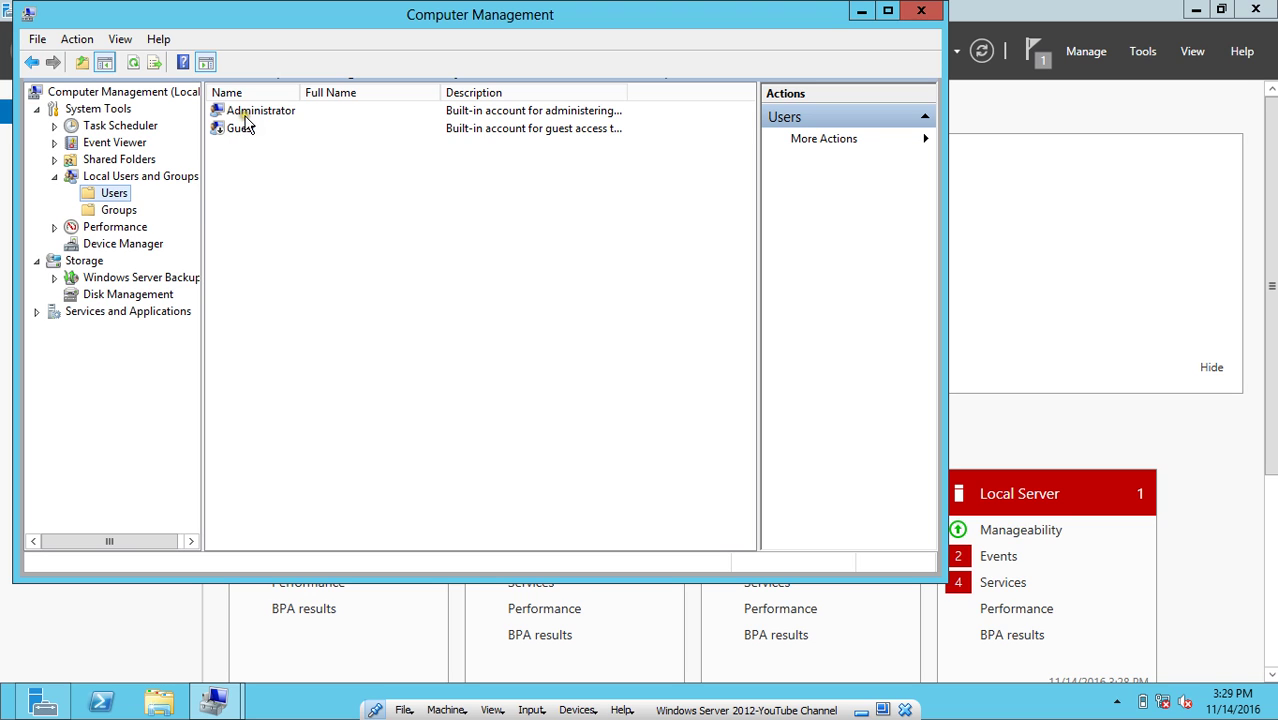
# Create the first local user whose password never expires and cannot be changed.
pyautogui.rightClick(114, 194)
pyautogui.click(153, 206)
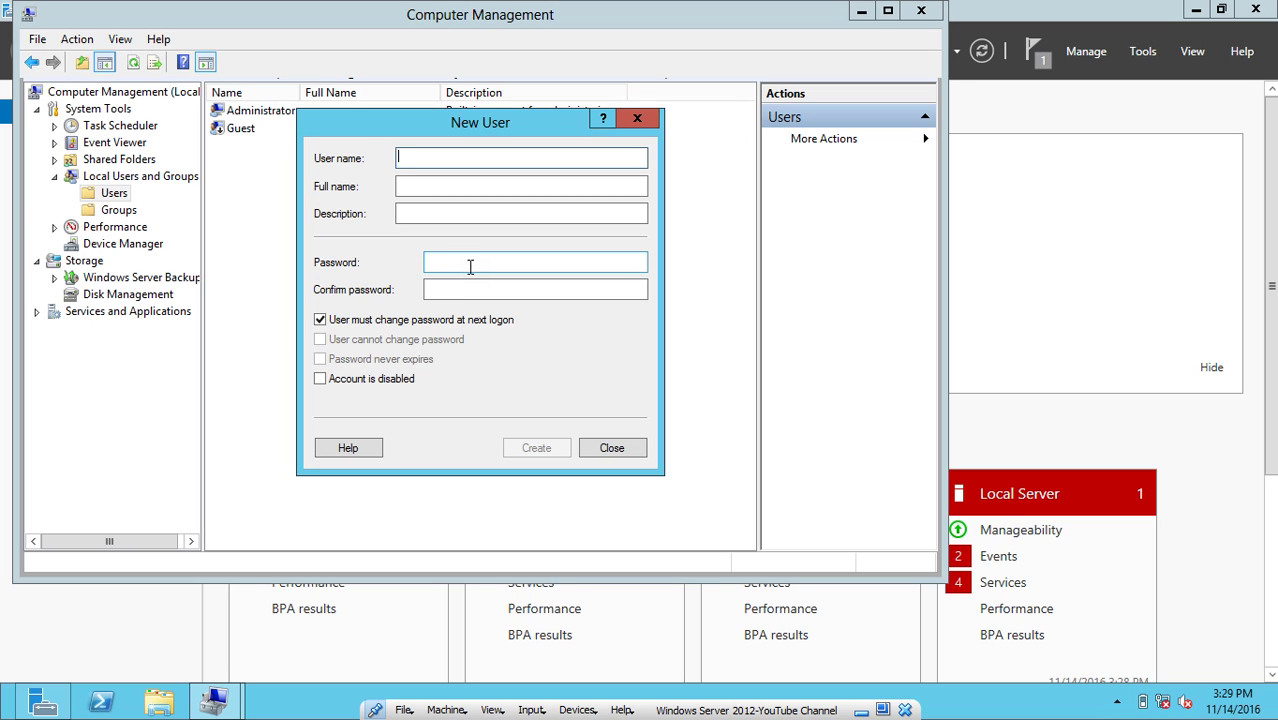
pyautogui.write('amit')
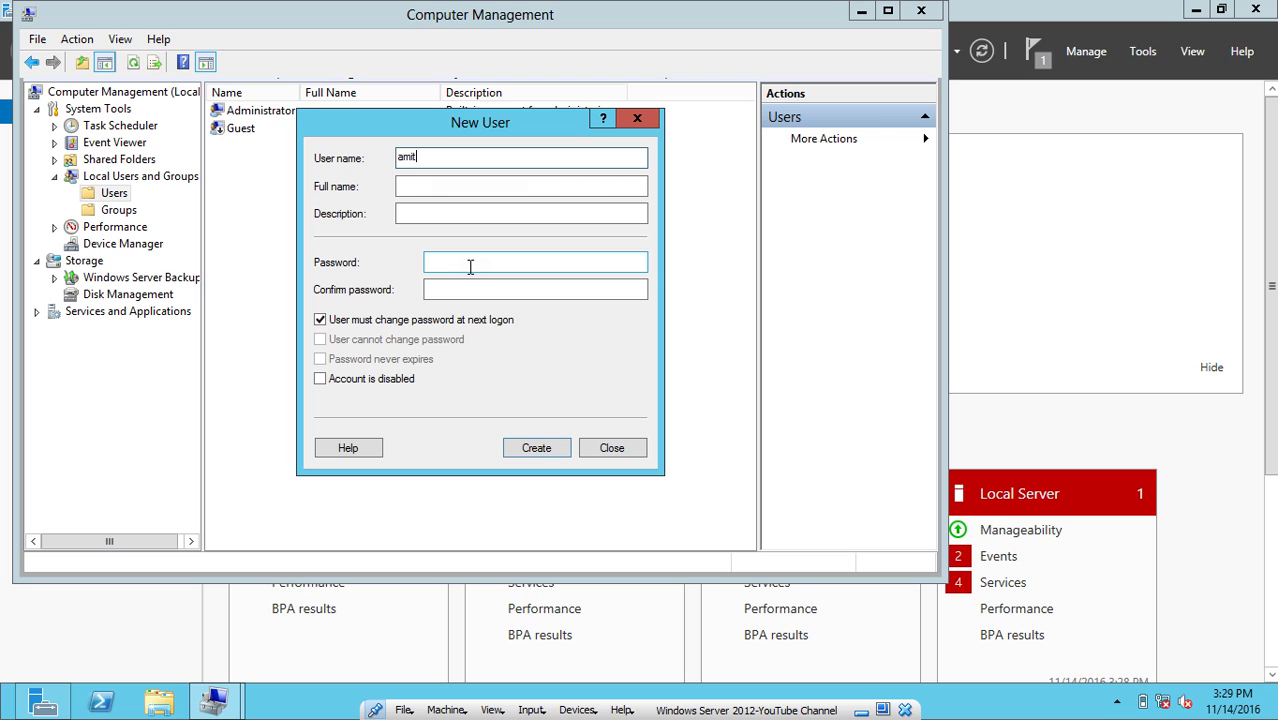
pyautogui.click(469, 265)
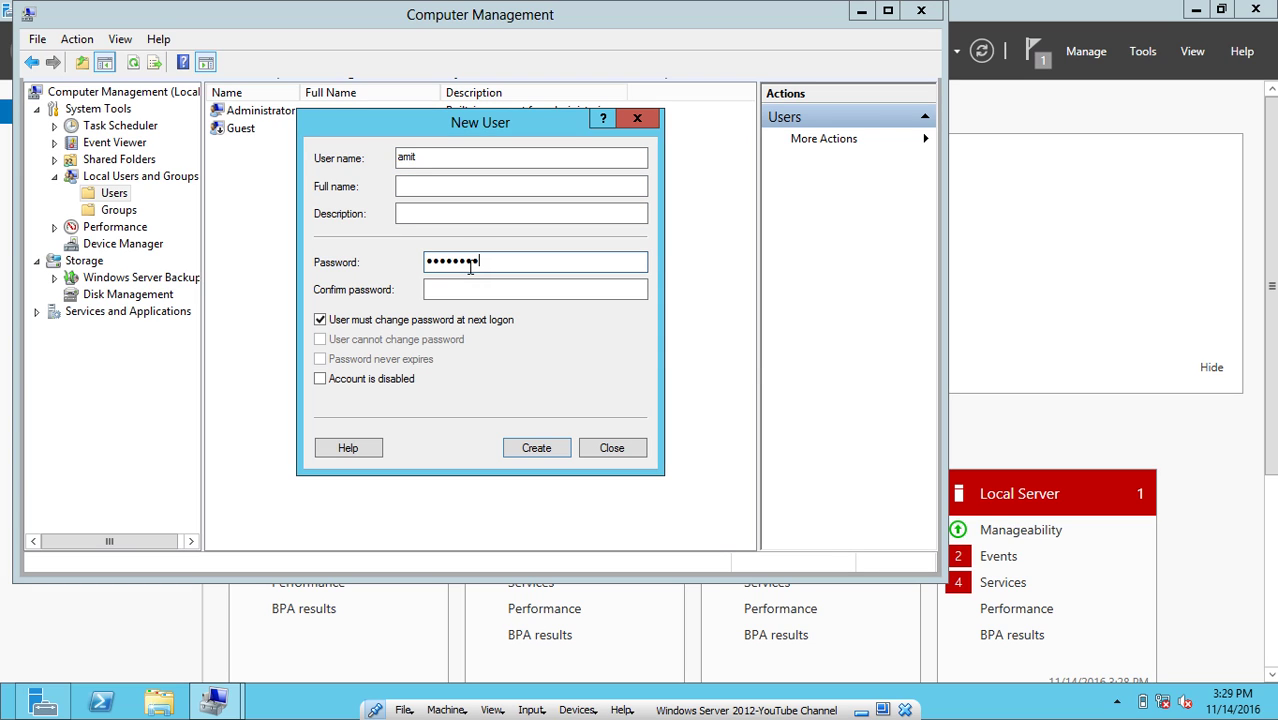
pyautogui.press('Tab')
pyautogui.write('P')
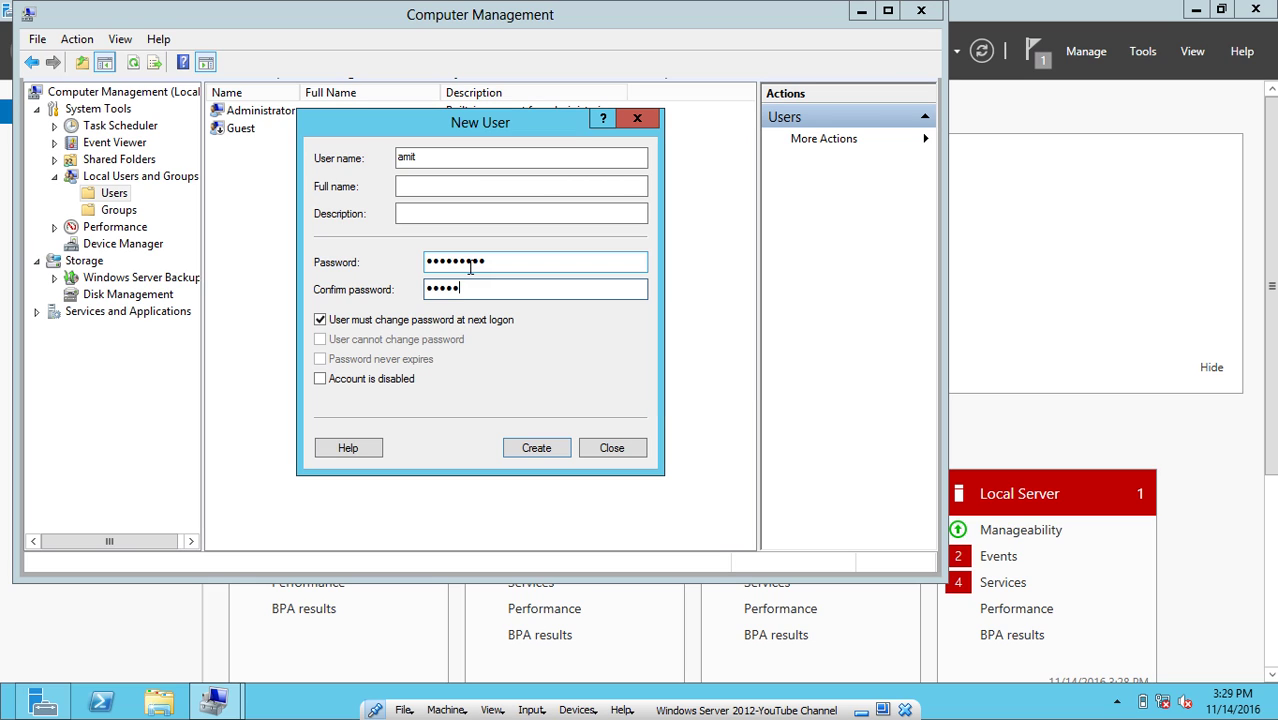
pyautogui.click(390, 321)
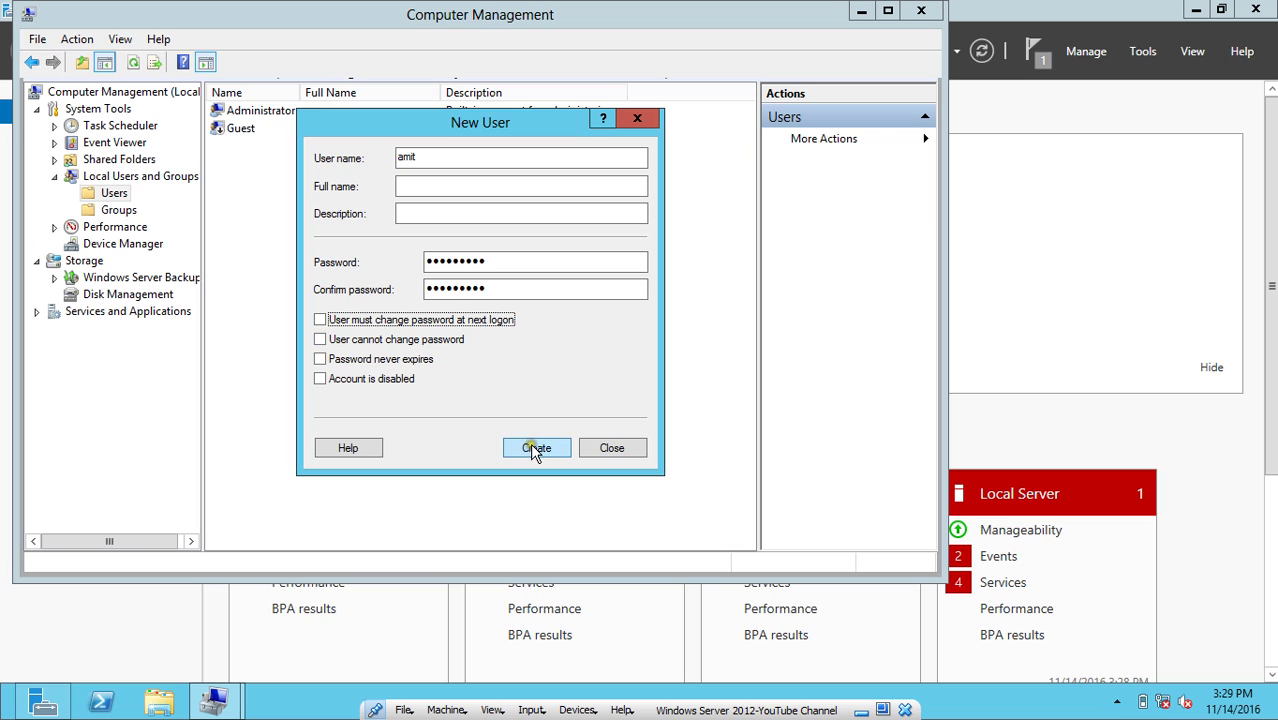
pyautogui.click(405, 341)
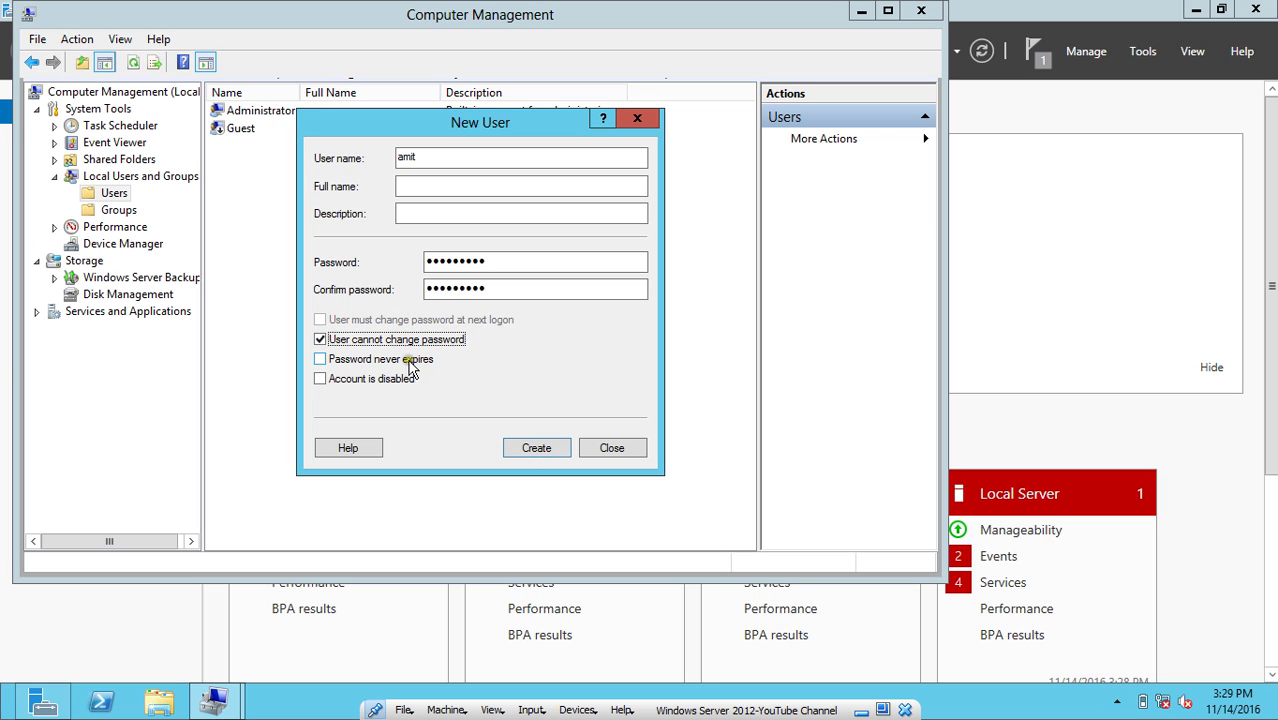
pyautogui.click(406, 361)
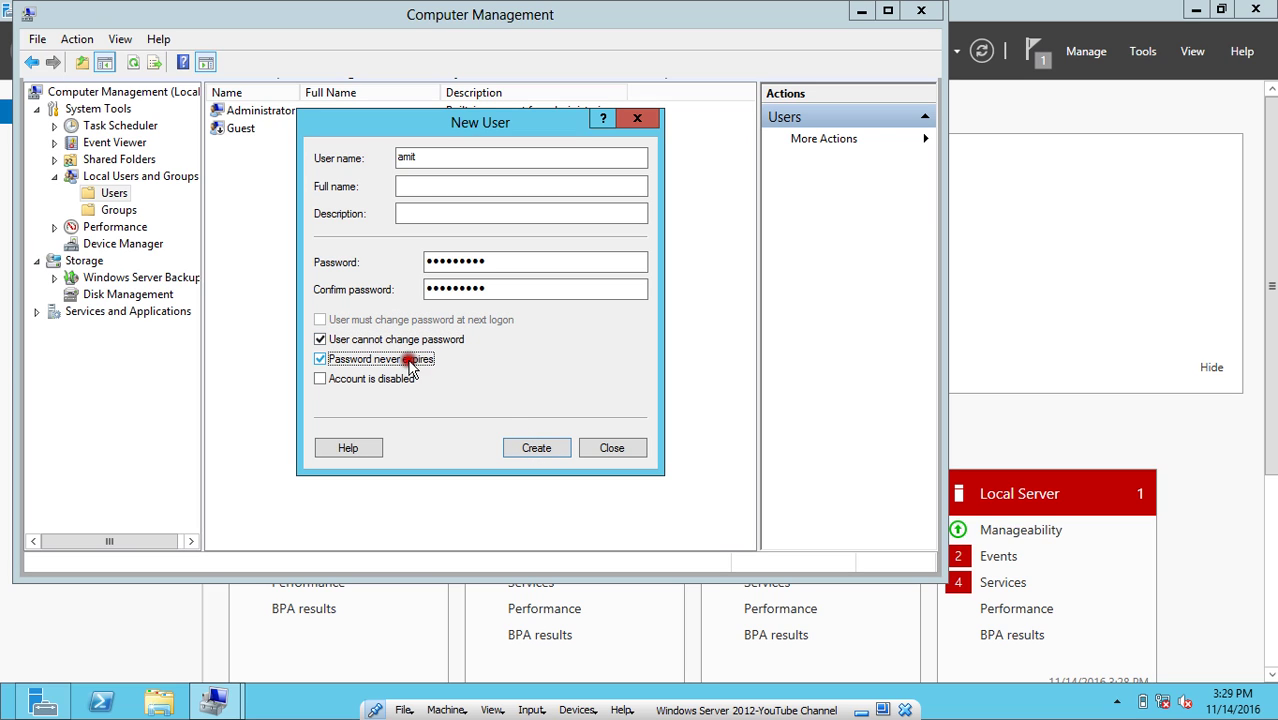
pyautogui.click(534, 448)
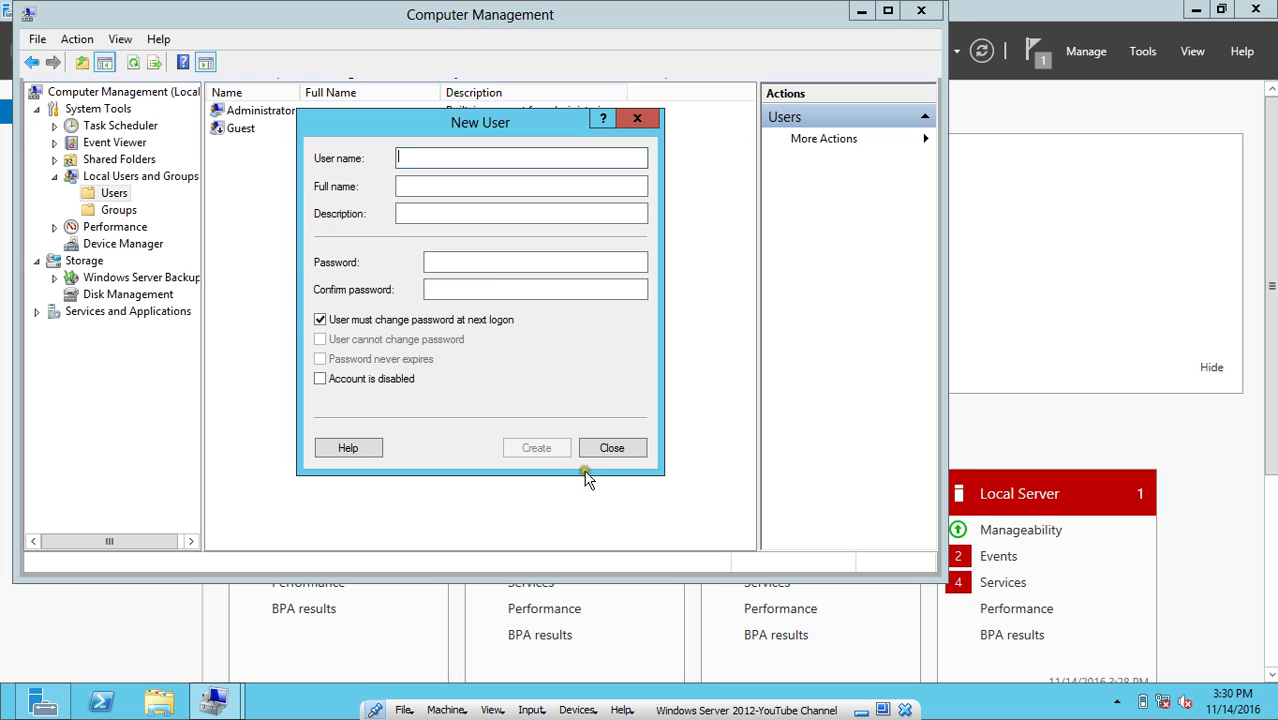
pyautogui.click(608, 449)
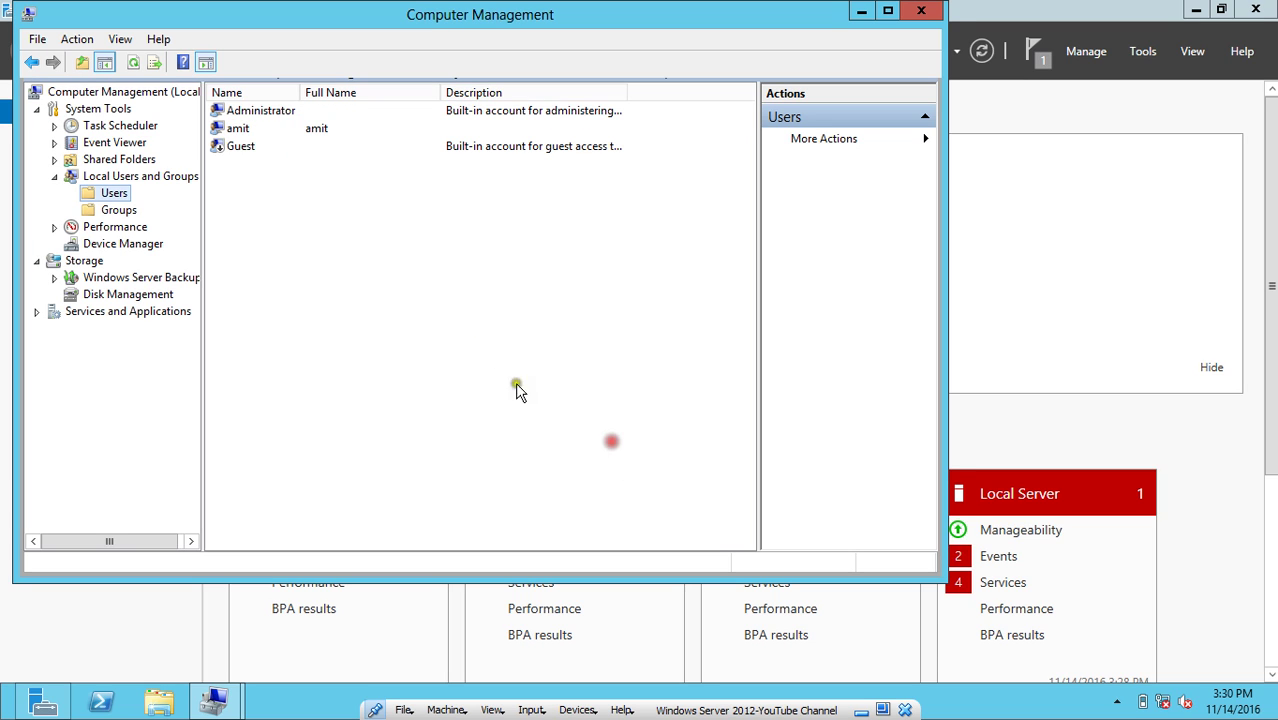
# Create a second local user with the same non-expiring, unchangeable password settings.
pyautogui.rightClick(112, 193)
pyautogui.click(130, 208)
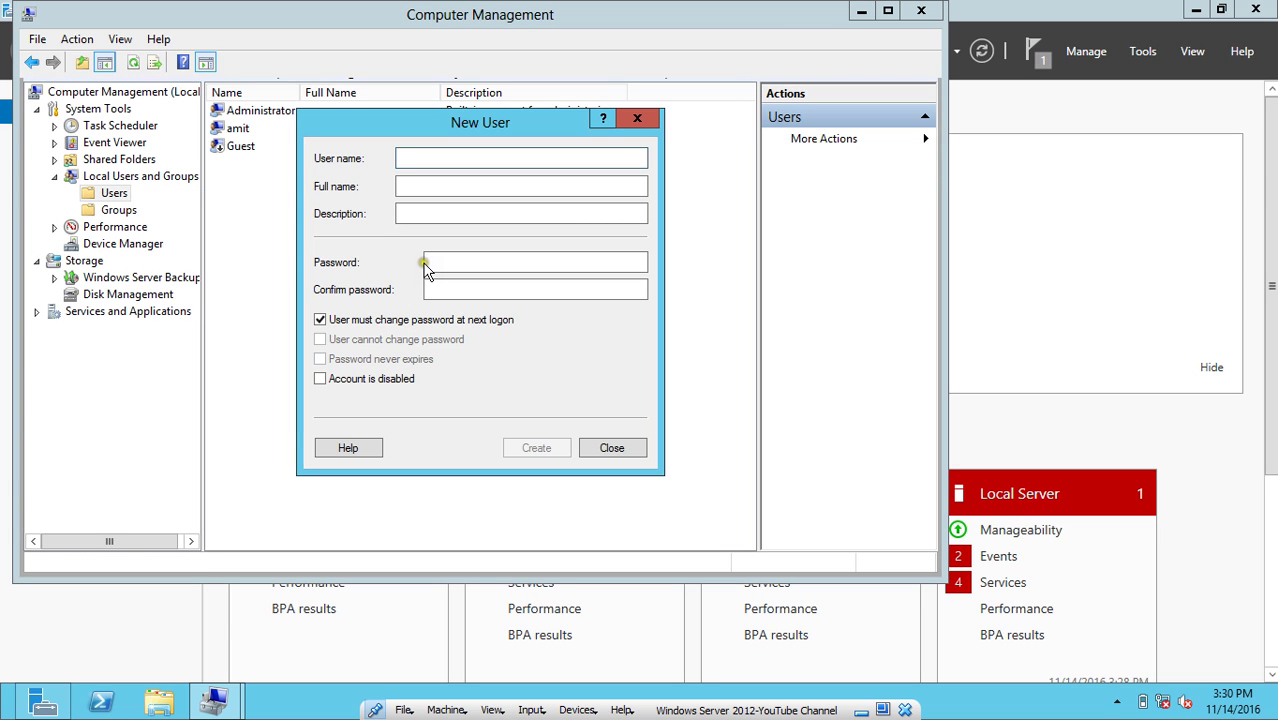
pyautogui.write('Vi')
pyautogui.press('Tab')
pyautogui.press('Tab')
pyautogui.press('Tab')
pyautogui.write('P')
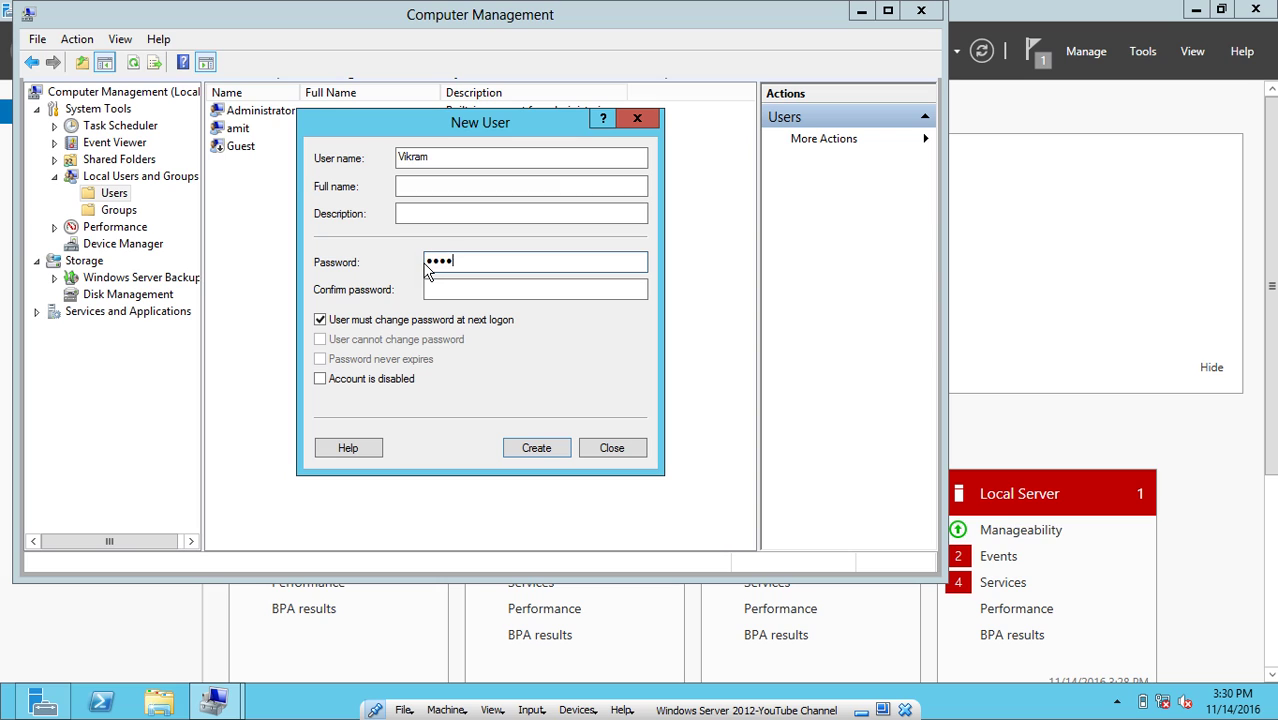
pyautogui.press('Tab')
pyautogui.write('P')
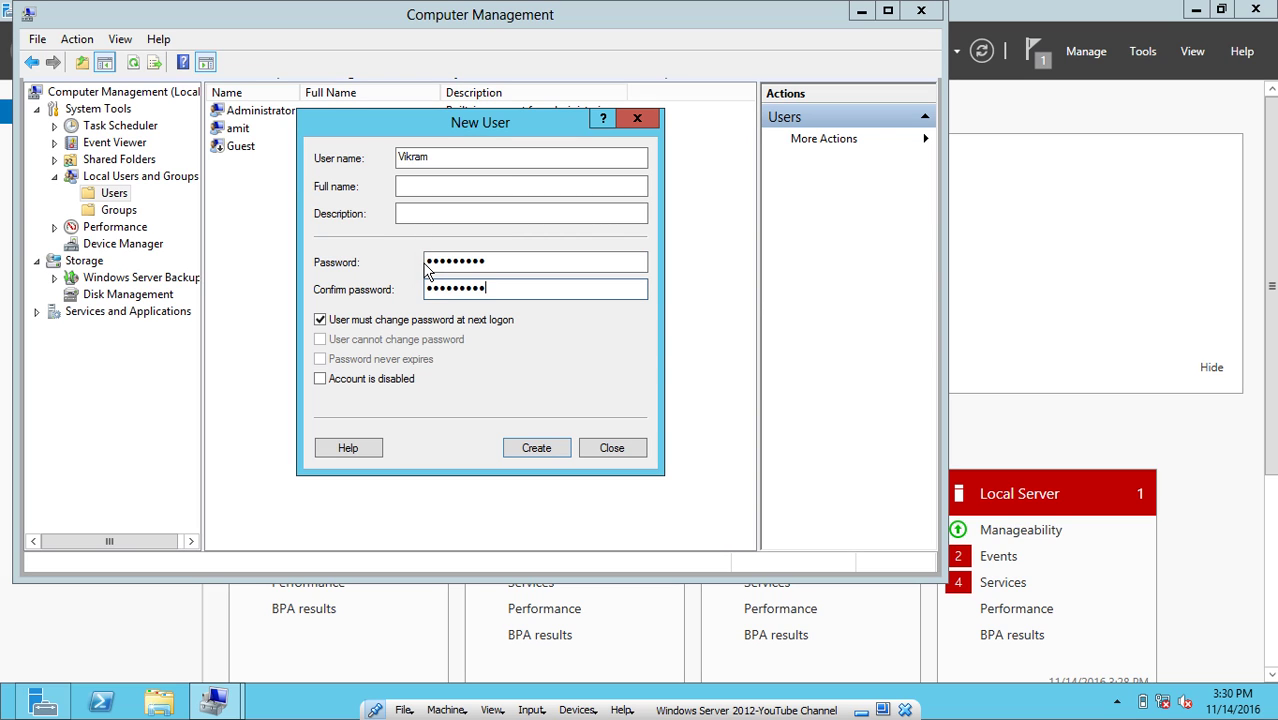
pyautogui.click(422, 320)
pyautogui.click(417, 339)
pyautogui.click(412, 360)
pyautogui.click(531, 447)
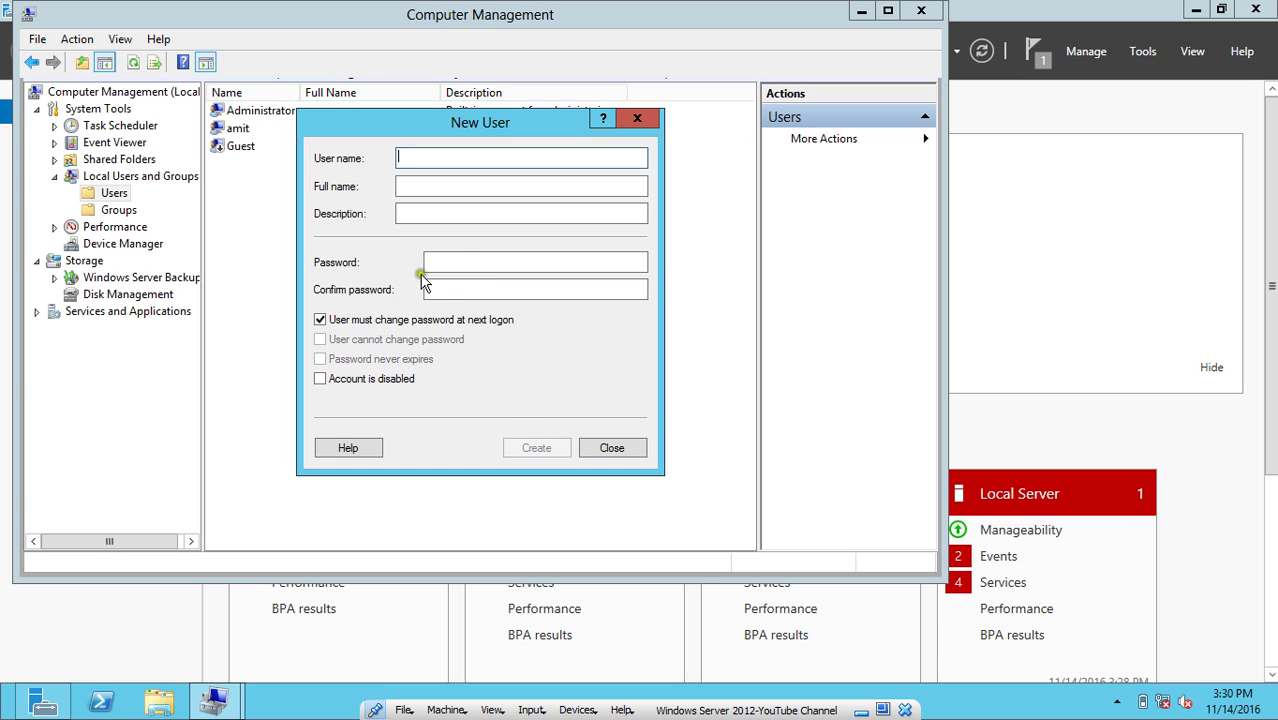
# Close the new user form and open the Remote Desktop Users group's properties from the local Groups list.
pyautogui.click(582, 448)
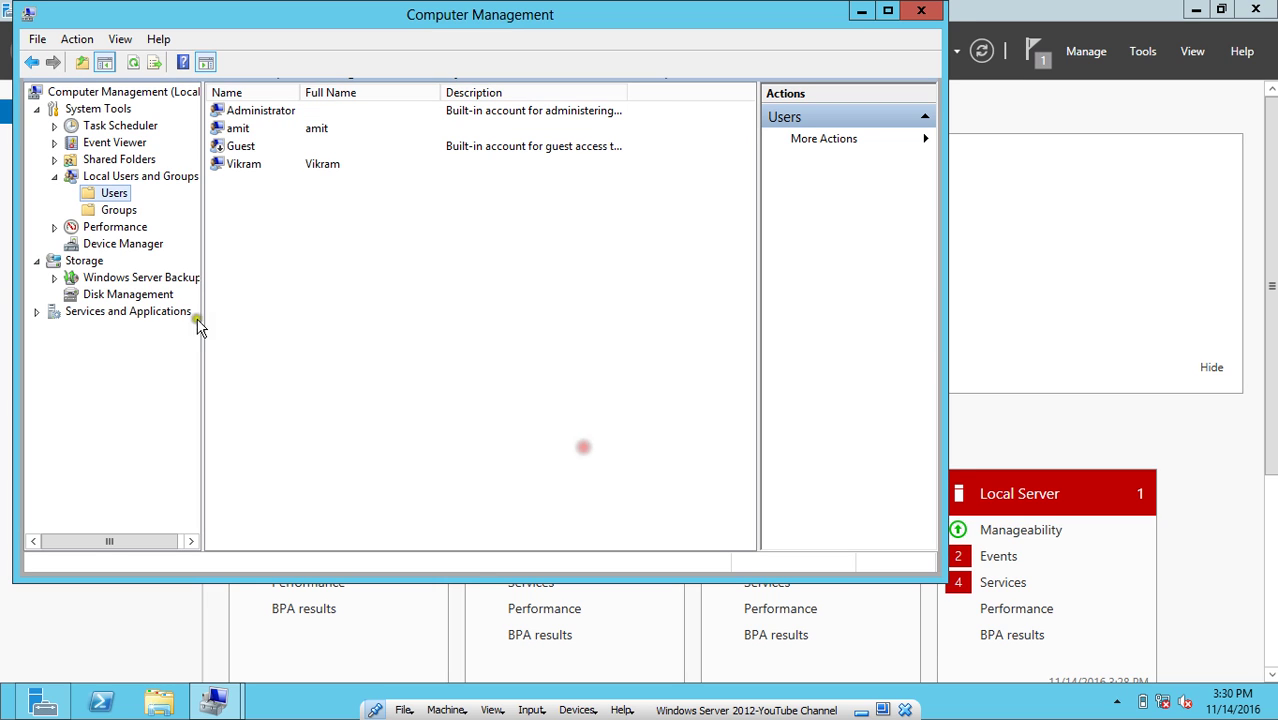
pyautogui.click(116, 210)
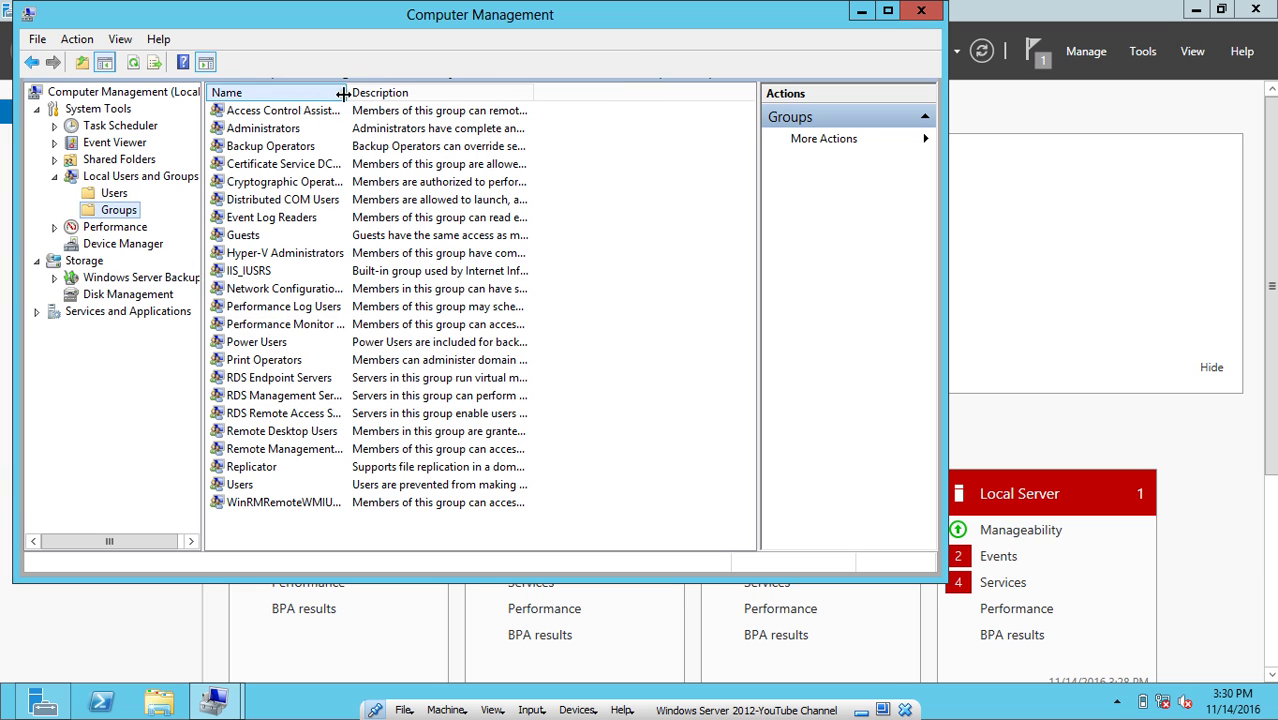
pyautogui.moveTo(347, 92); pyautogui.dragTo(444, 96)
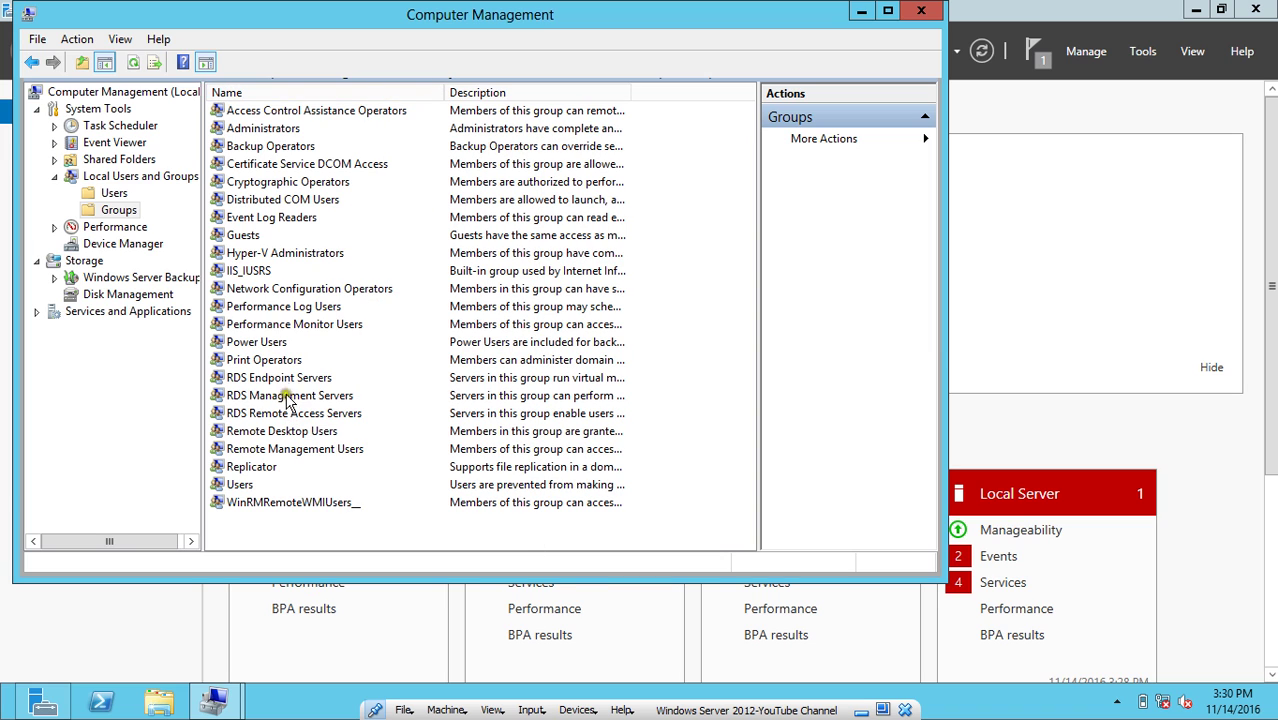
pyautogui.doubleClick(268, 432)
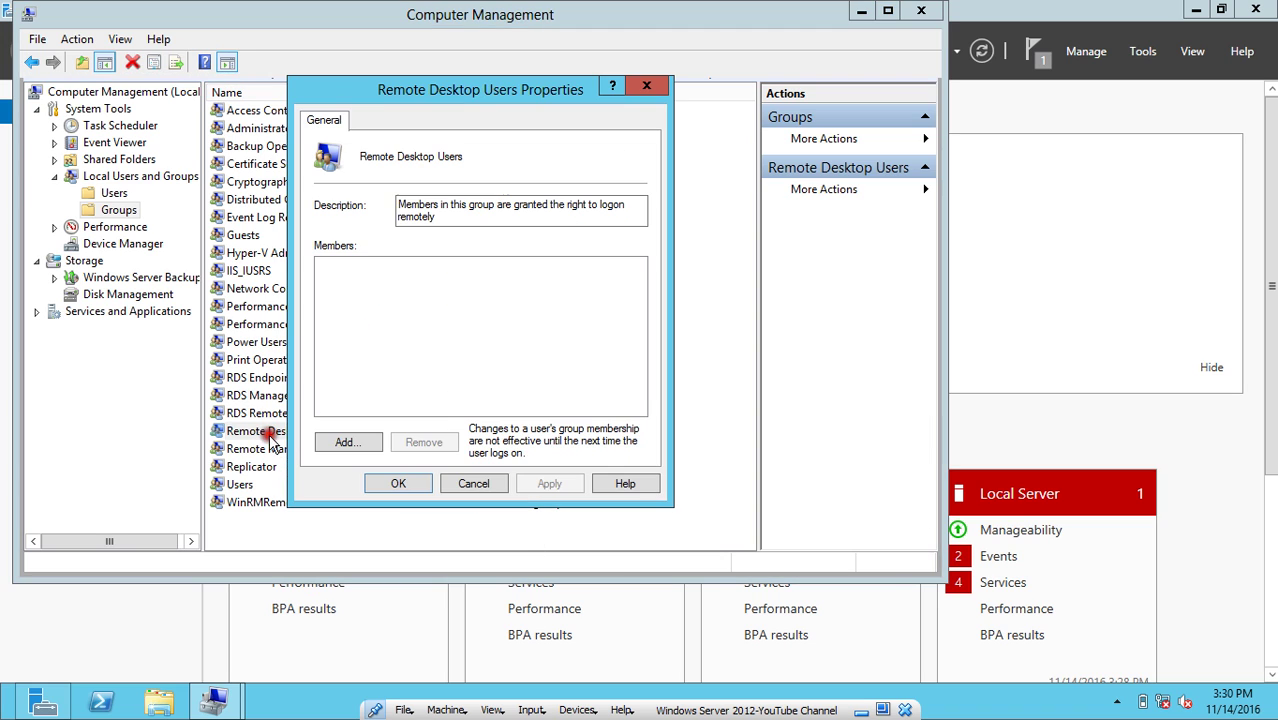
# Search all users and select both new local accounts to add.
pyautogui.click(338, 441)
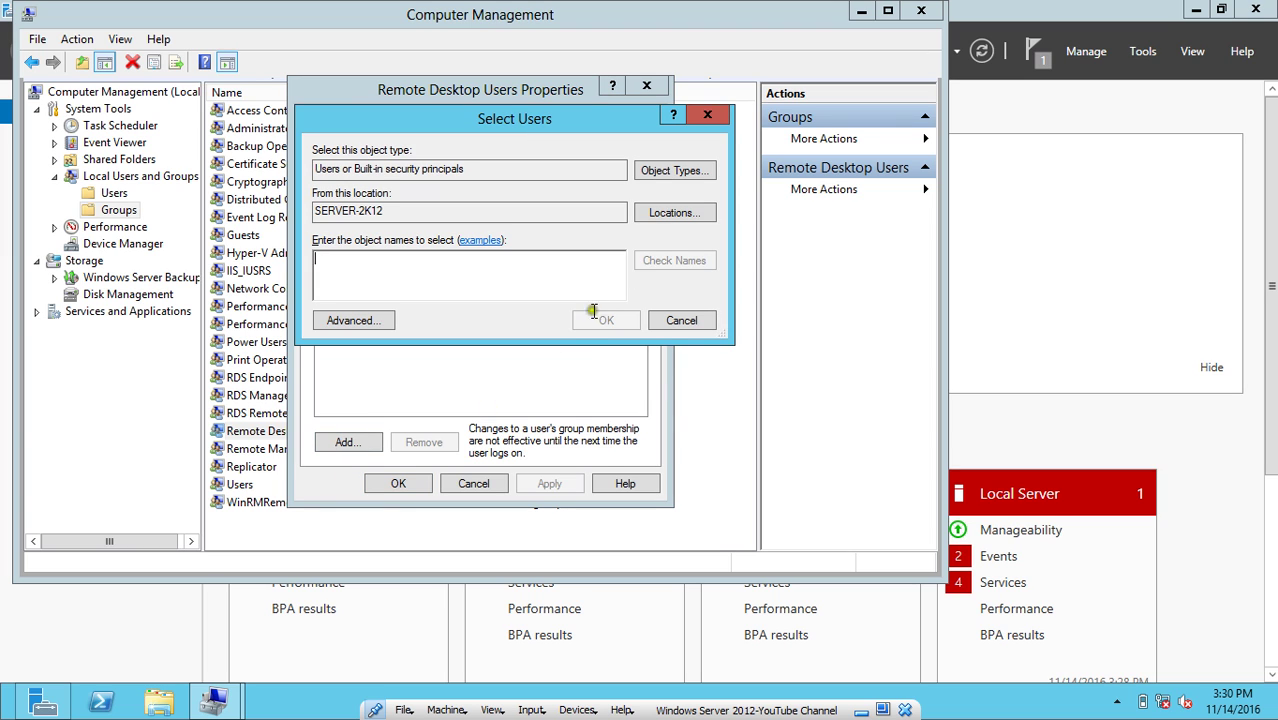
pyautogui.click(385, 322)
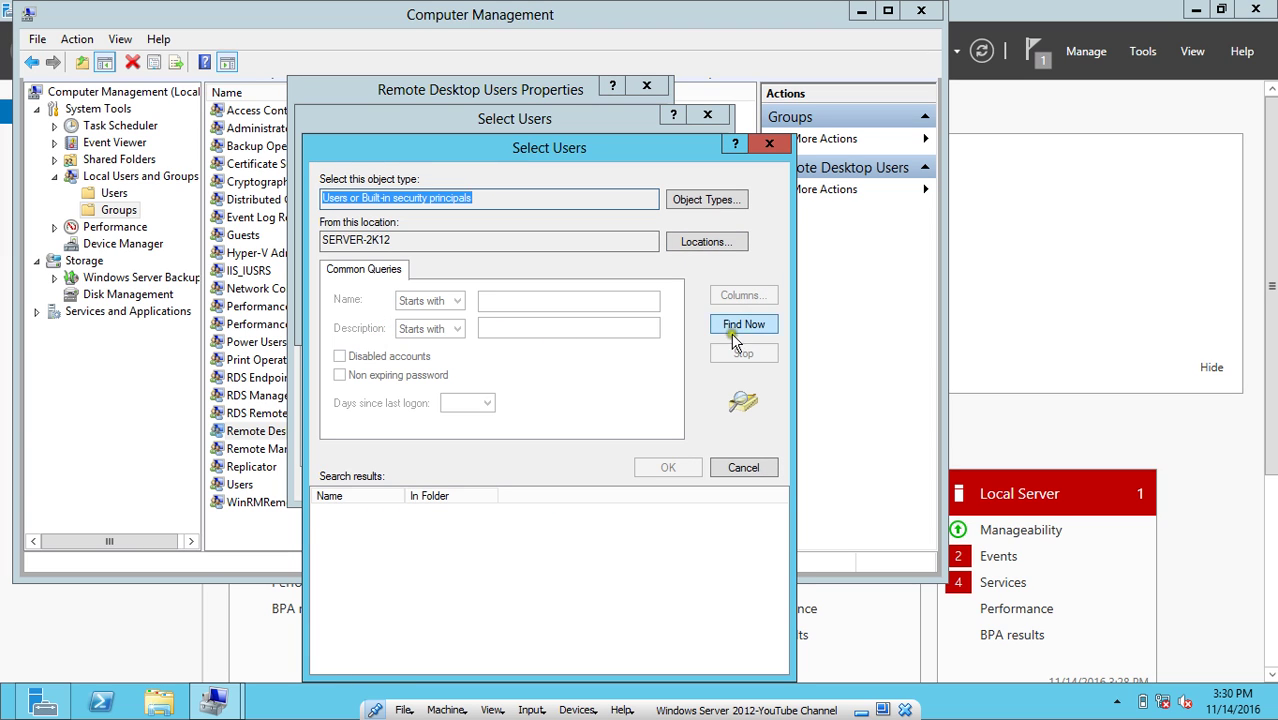
pyautogui.click(737, 338)
pyautogui.click(378, 545)
pyautogui.scroll(-4, 382, 556)
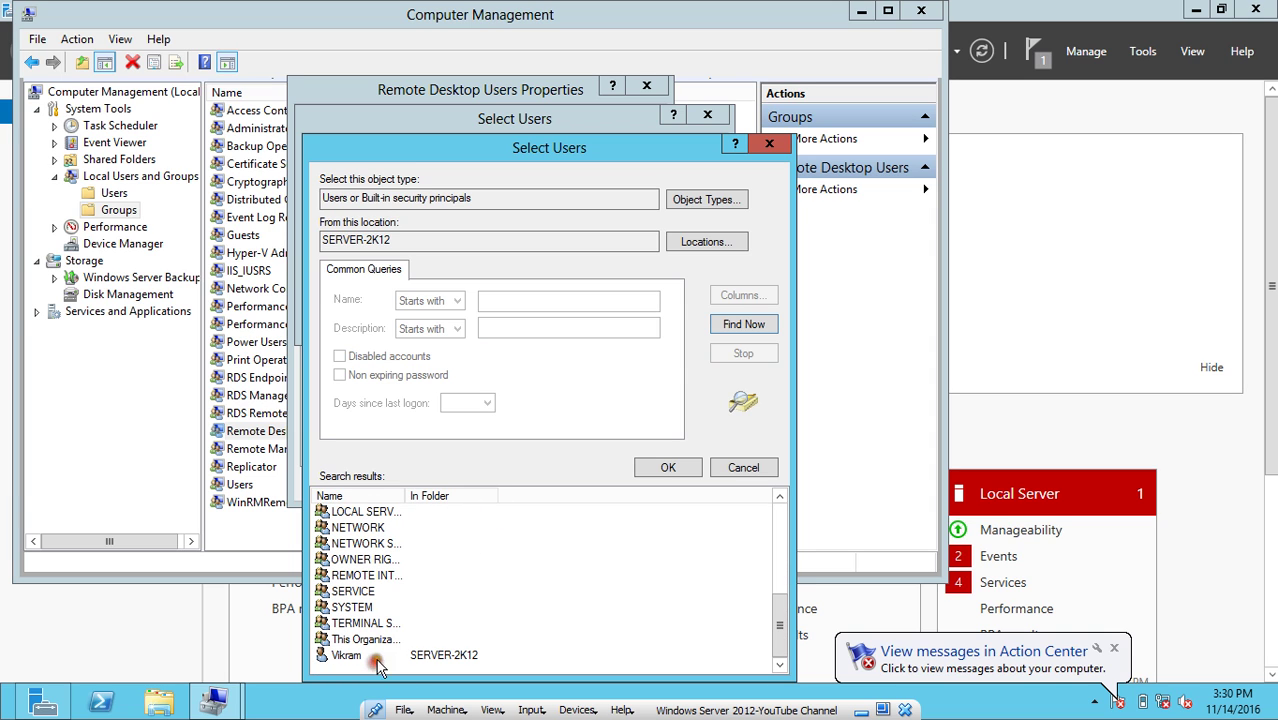
pyautogui.click(374, 655)
pyautogui.scroll(3, 407, 593)
pyautogui.scroll(2, 407, 593)
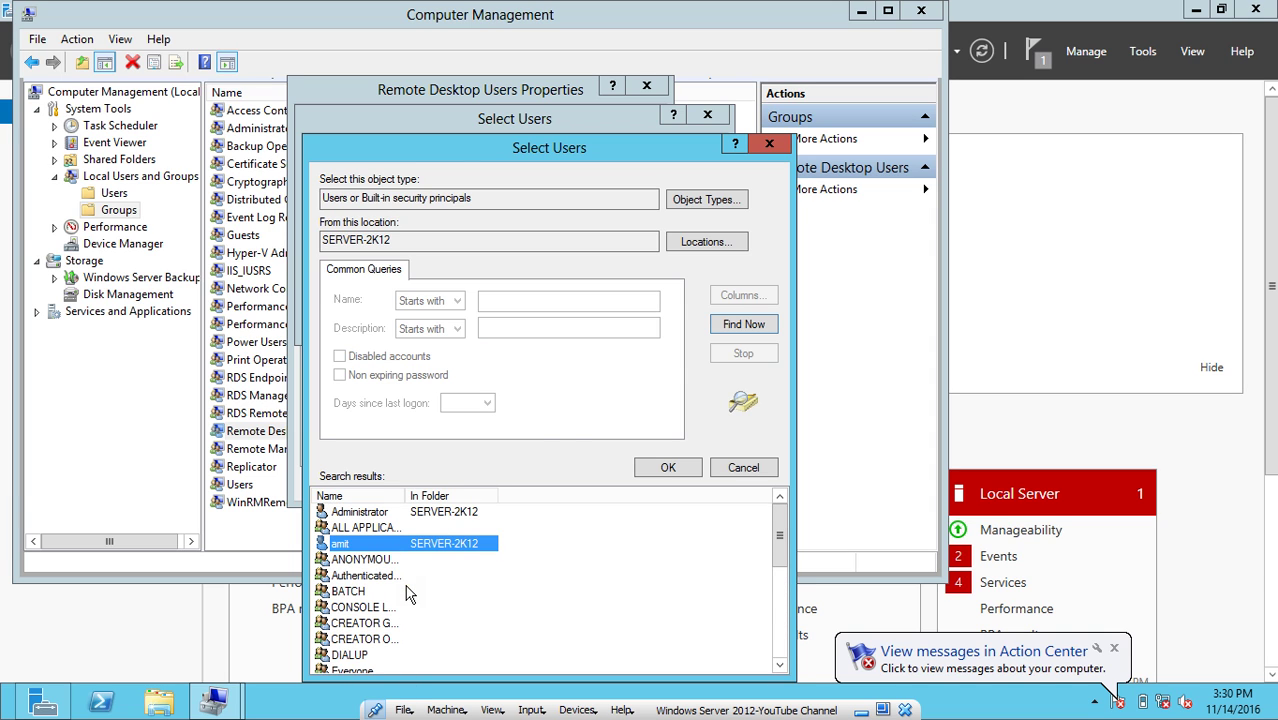
pyautogui.click(664, 467)
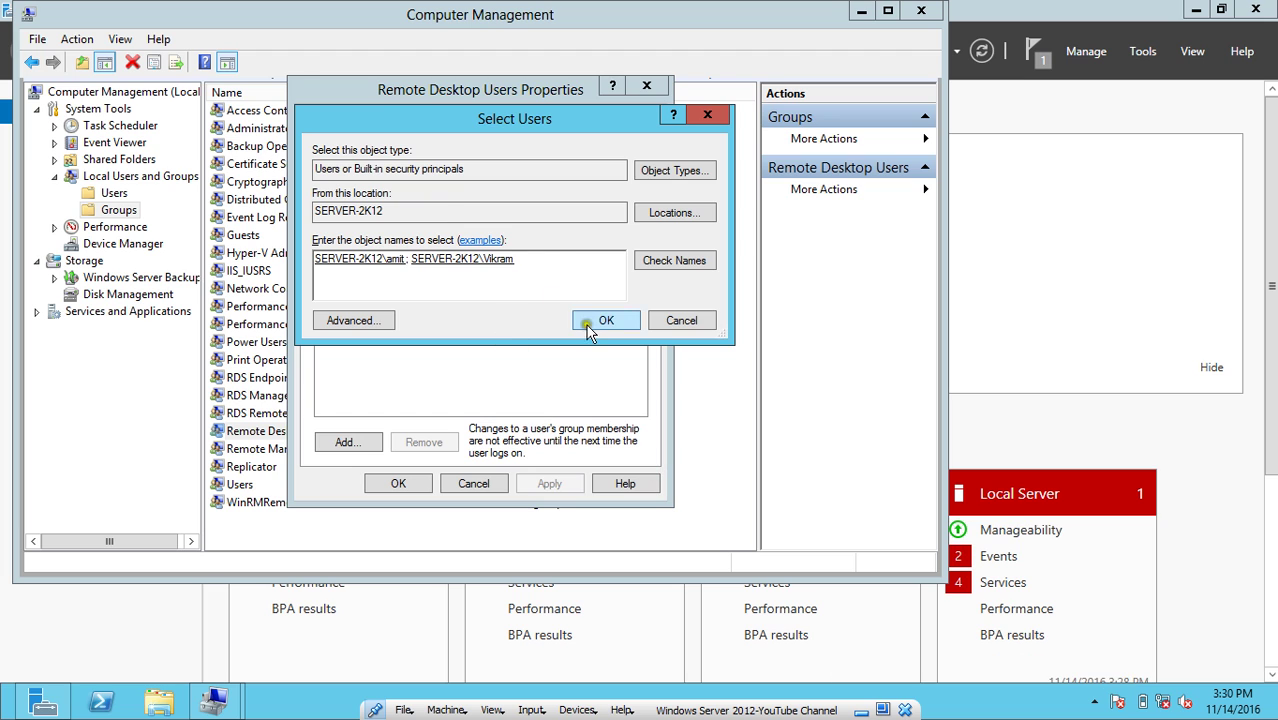
# Add both accounts to Remote Desktop Users, apply, and reopen the group to verify membership.
pyautogui.click(584, 321)
pyautogui.click(550, 484)
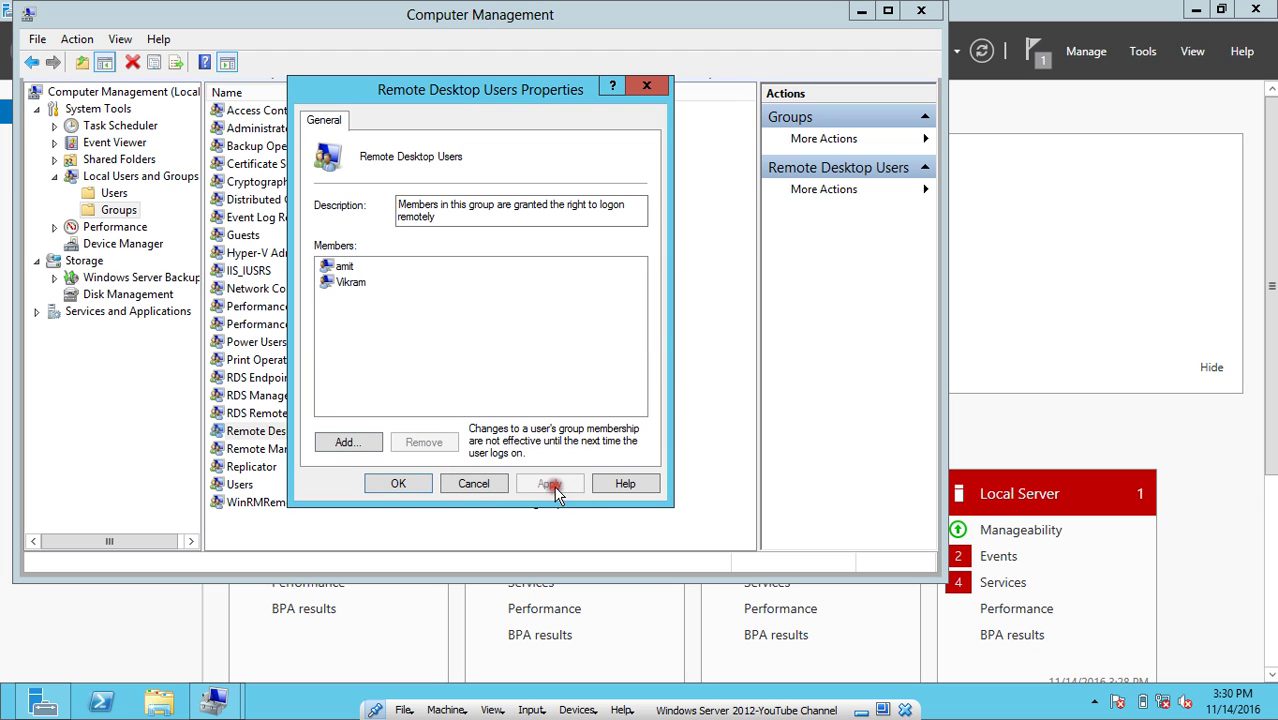
pyautogui.click(400, 489)
pyautogui.doubleClick(314, 433)
pyautogui.click(474, 479)
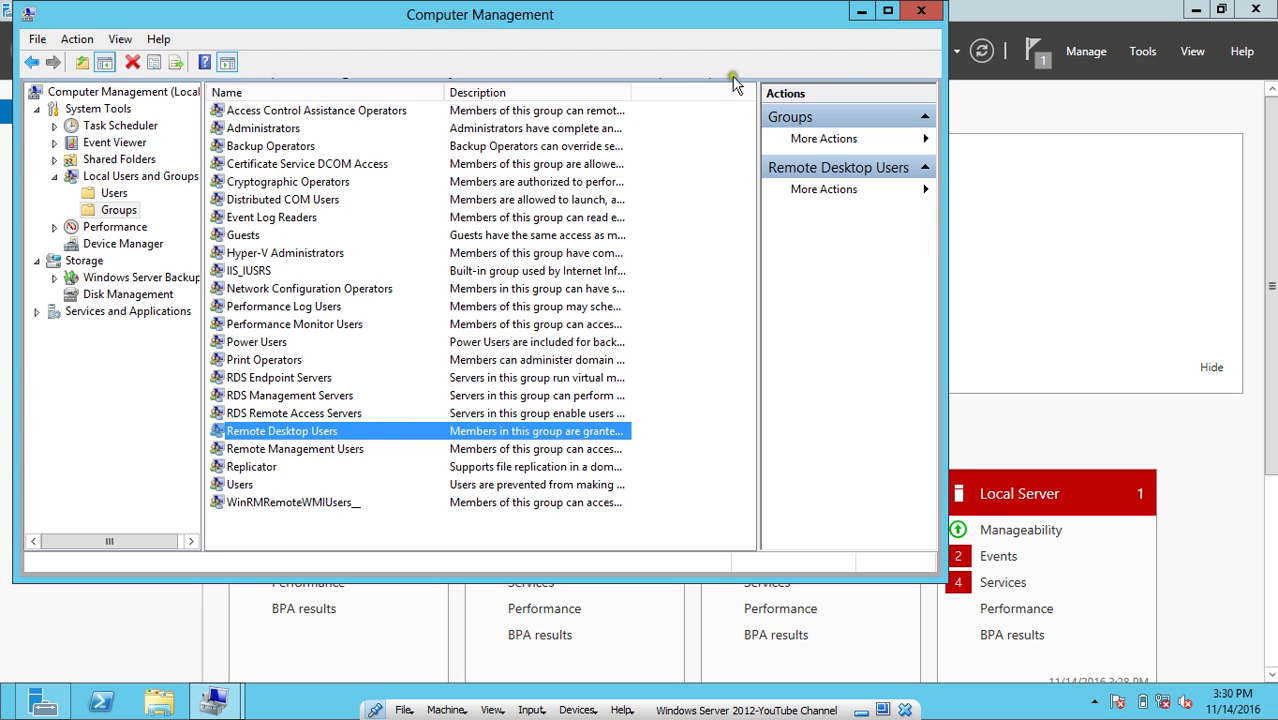
# Close Computer Management and switch to the Windows 7 virtual machine.
pyautogui.click(920, 12)
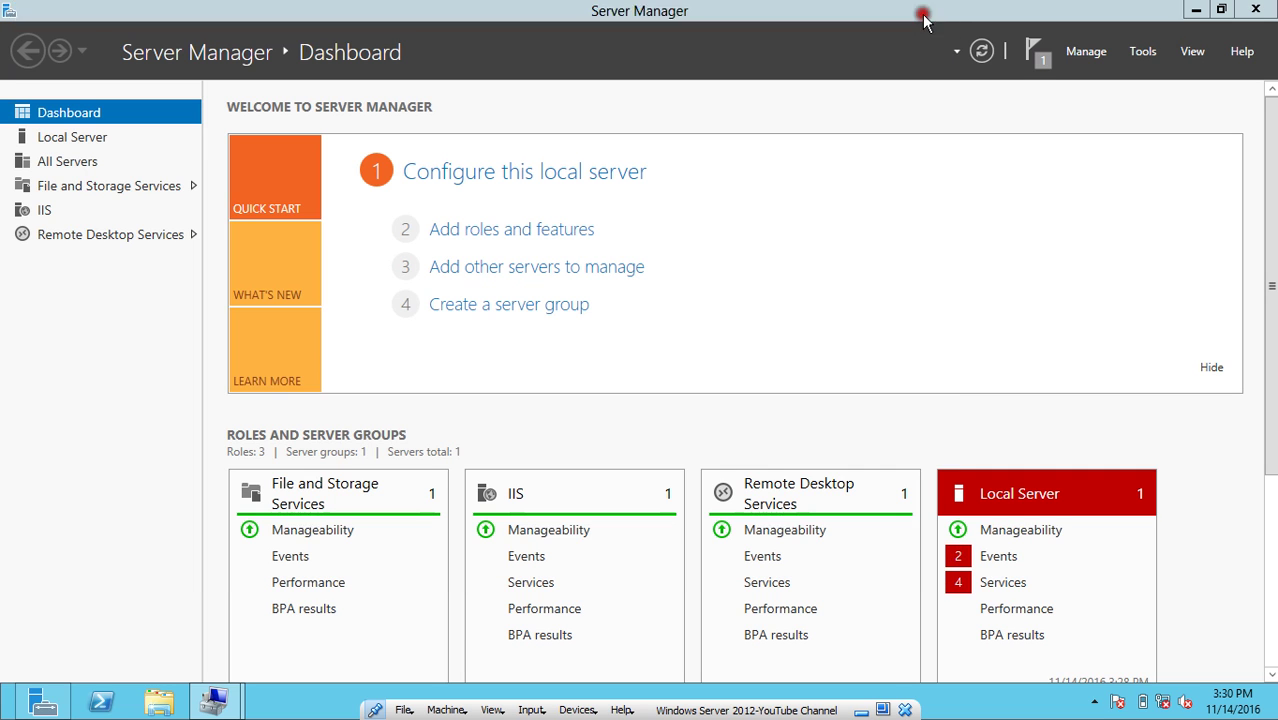
pyautogui.click(860, 711)
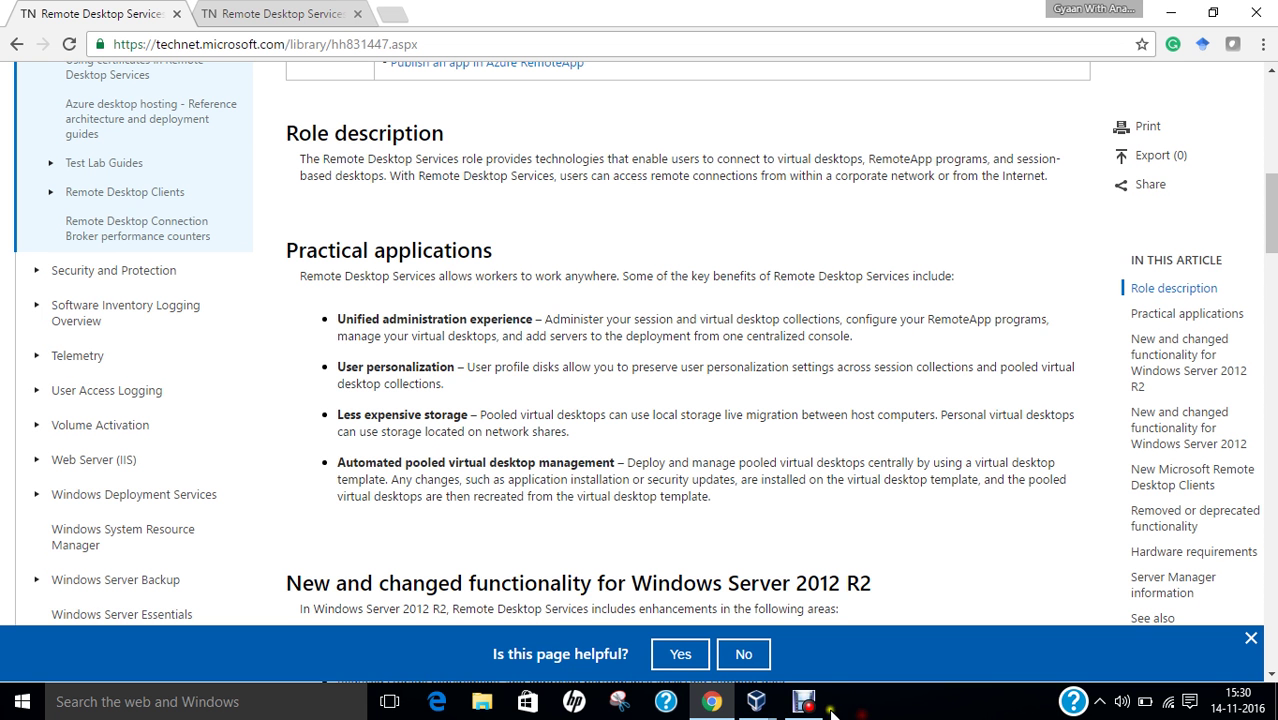
pyautogui.moveTo(750, 685)
pyautogui.click(760, 650)
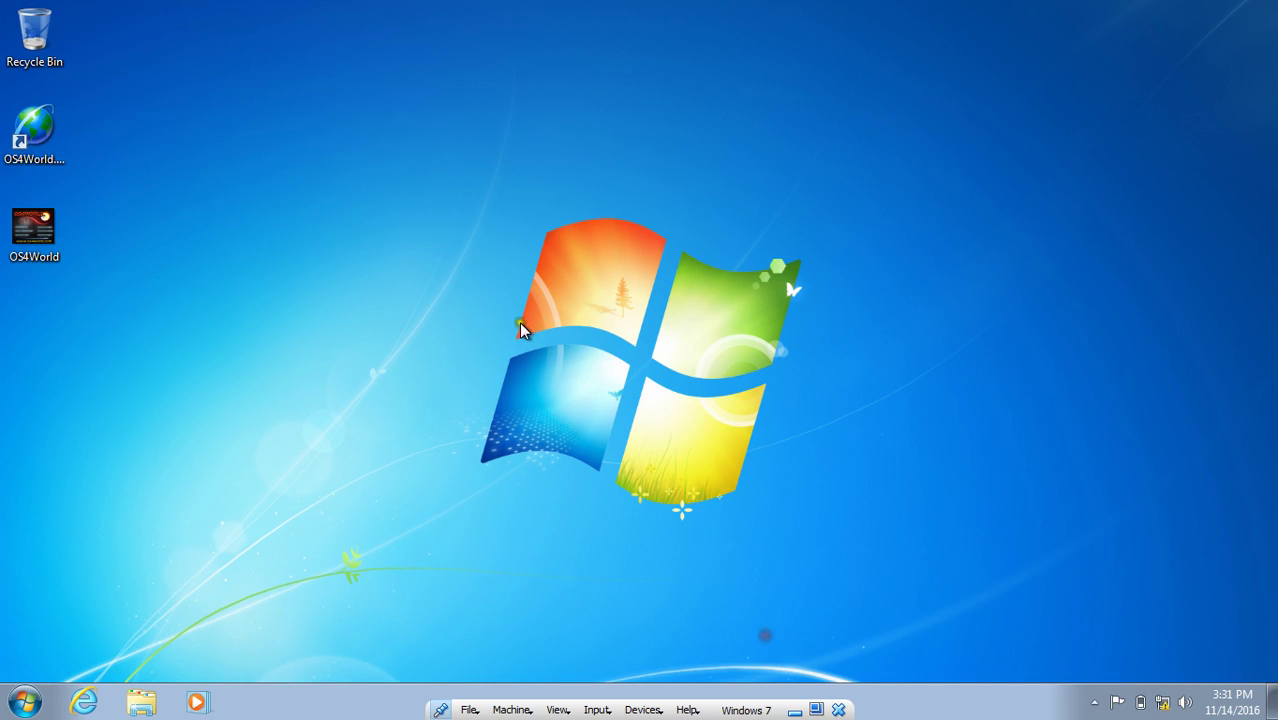
# Confirm Local Area Connection IPv4 is 192.168.1.2 with gateway and DNS 192.168.1.1.
pyautogui.rightClick(1163, 704)
pyautogui.click(1152, 692)
pyautogui.click(343, 184)
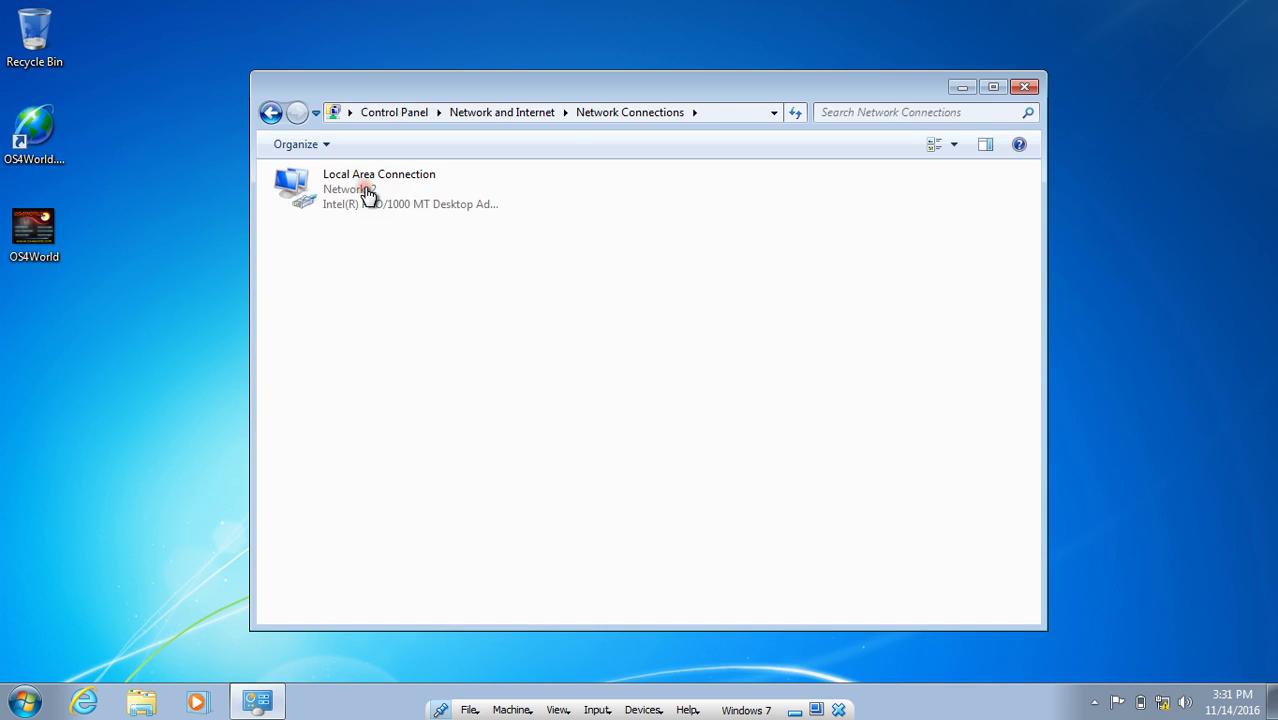
pyautogui.rightClick(360, 192)
pyautogui.click(403, 367)
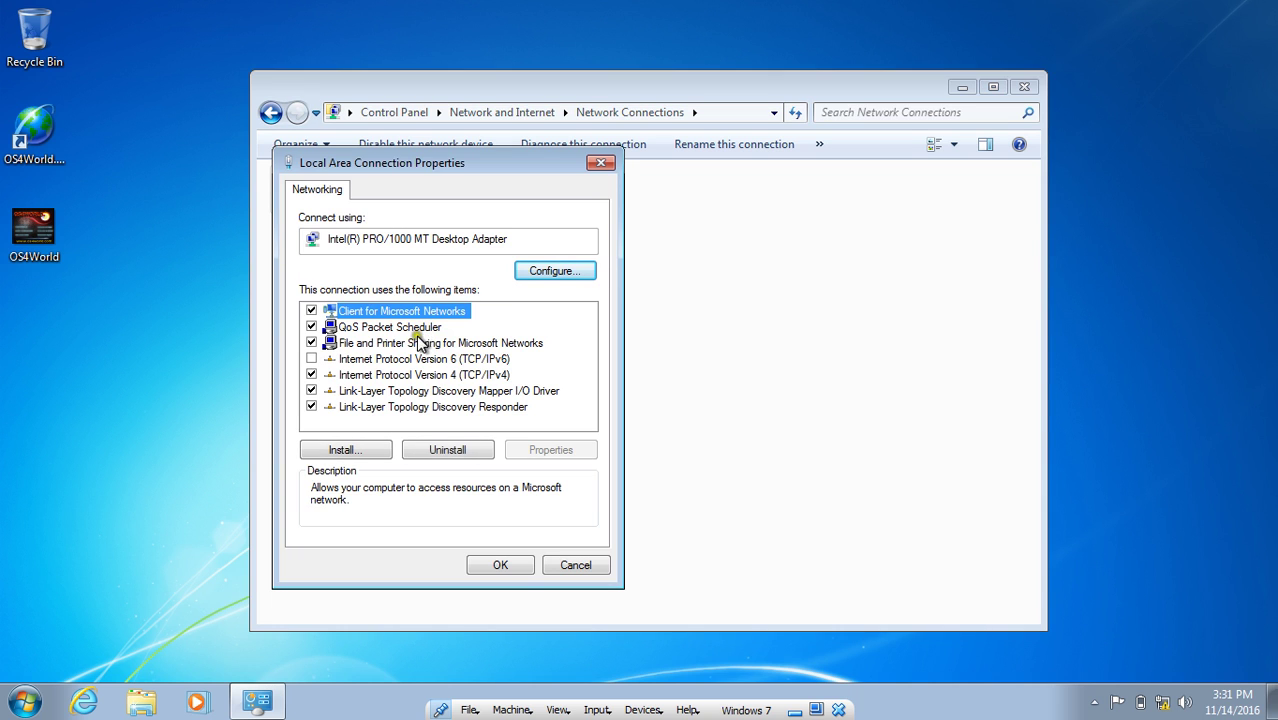
pyautogui.doubleClick(430, 374)
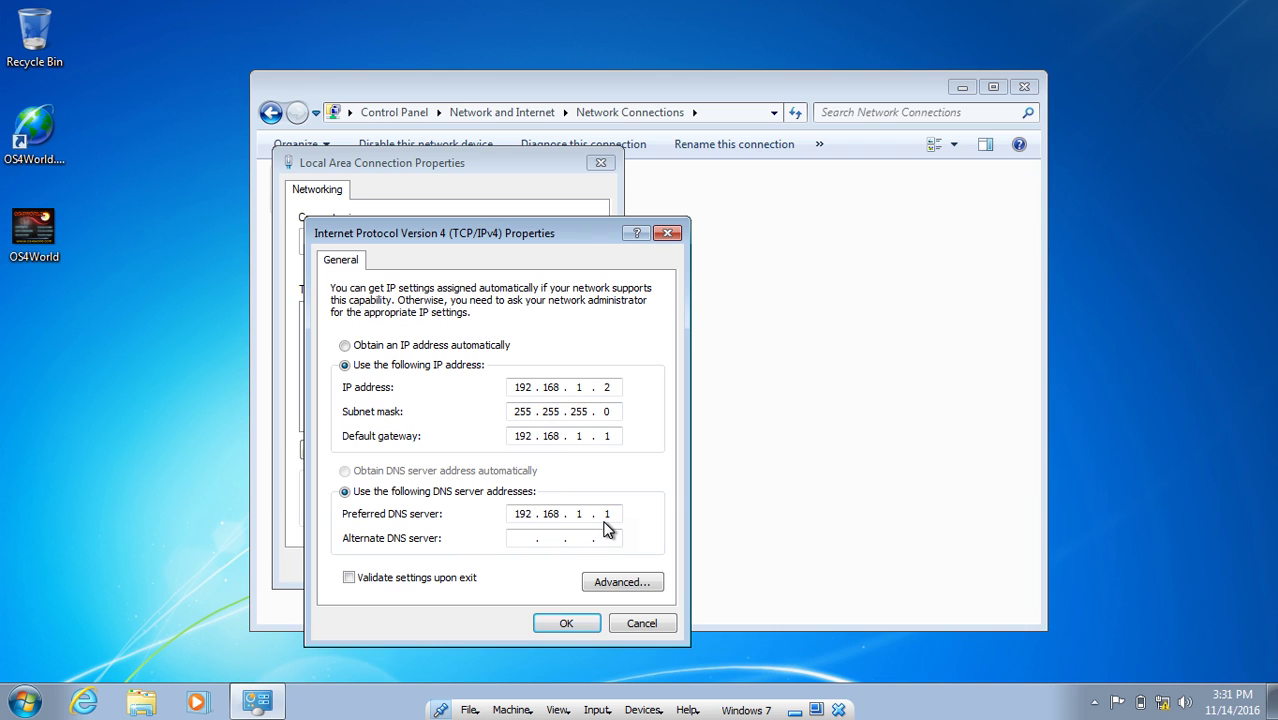
pyautogui.click(572, 623)
pyautogui.click(501, 561)
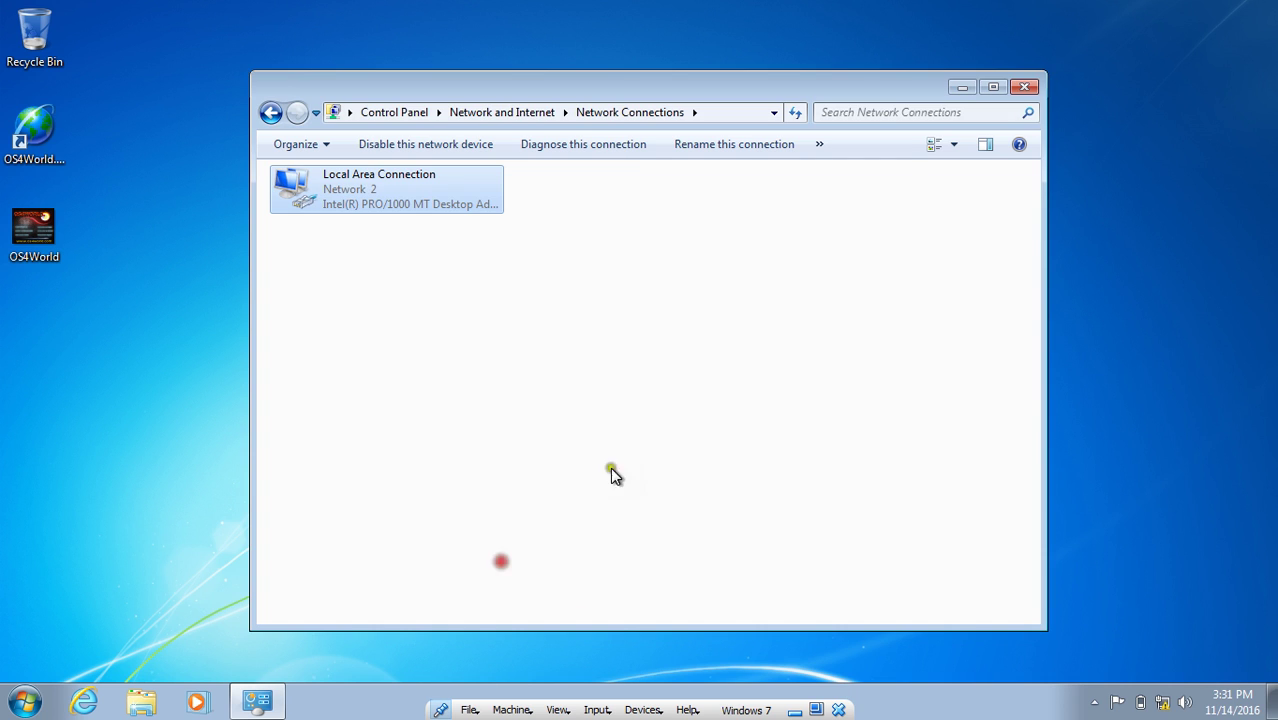
pyautogui.click(1024, 87)
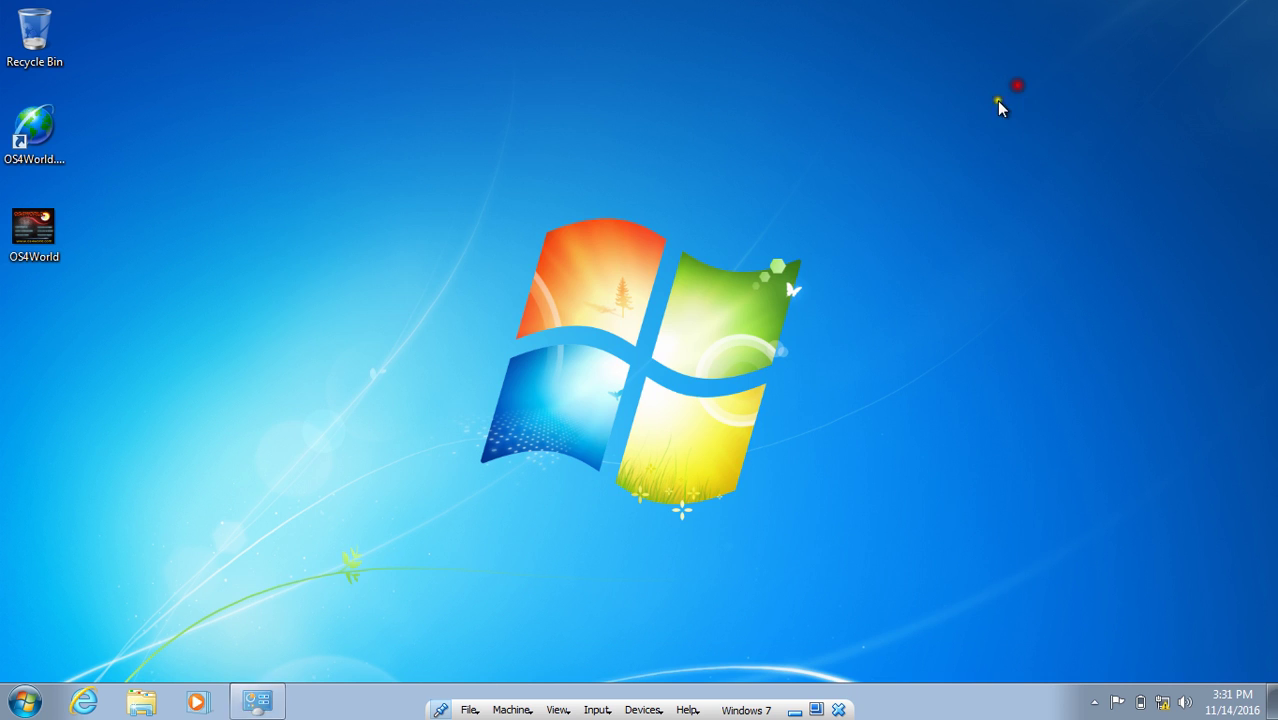
# Launch mstsc and connect to the server at 192.168.1.1.
pyautogui.click(24, 702)
pyautogui.write('mstsc')
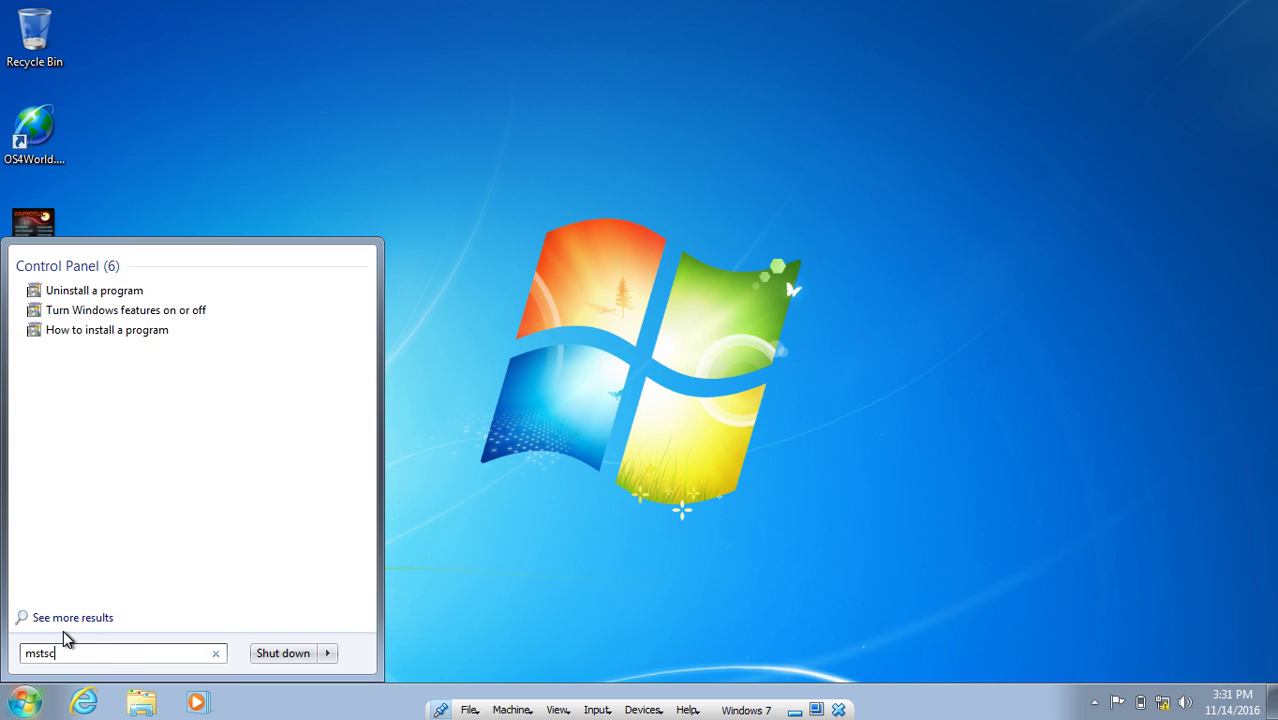
pyautogui.press('Return')
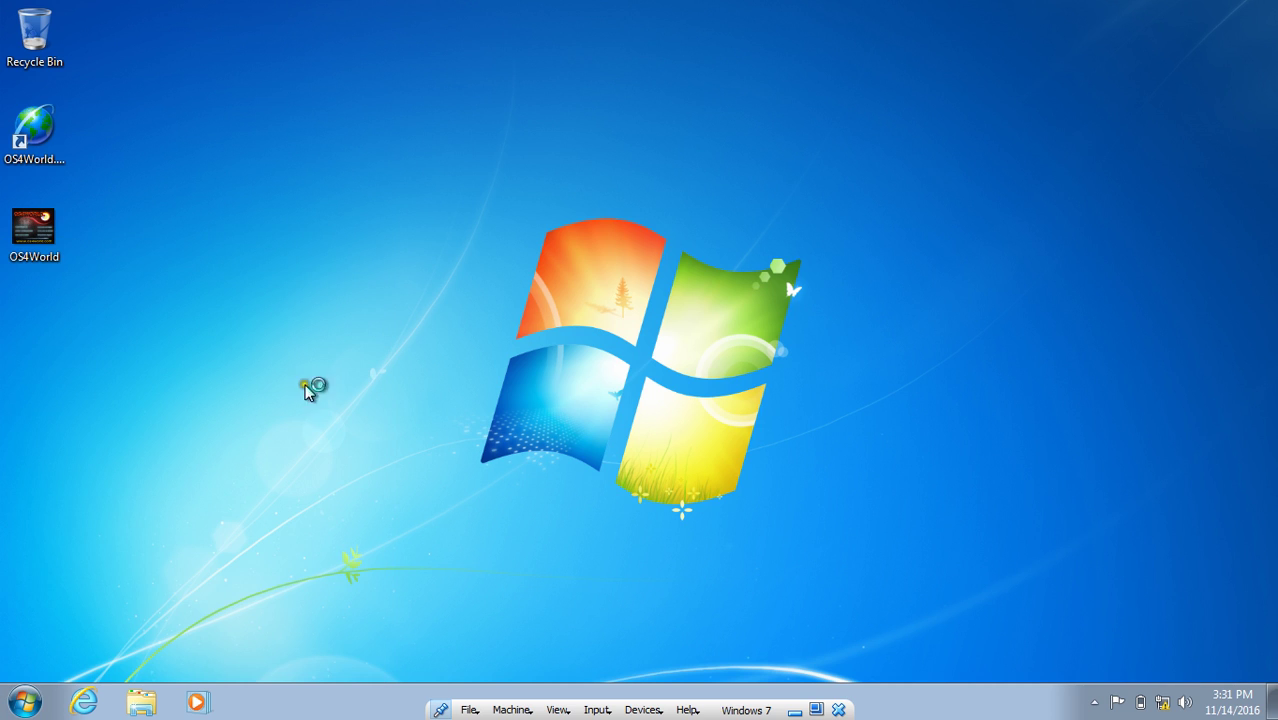
pyautogui.click(594, 228)
pyautogui.press('BackSpace')
pyautogui.press('BackSpace')
pyautogui.press('BackSpace')
pyautogui.press('BackSpace')
pyautogui.press('BackSpace')
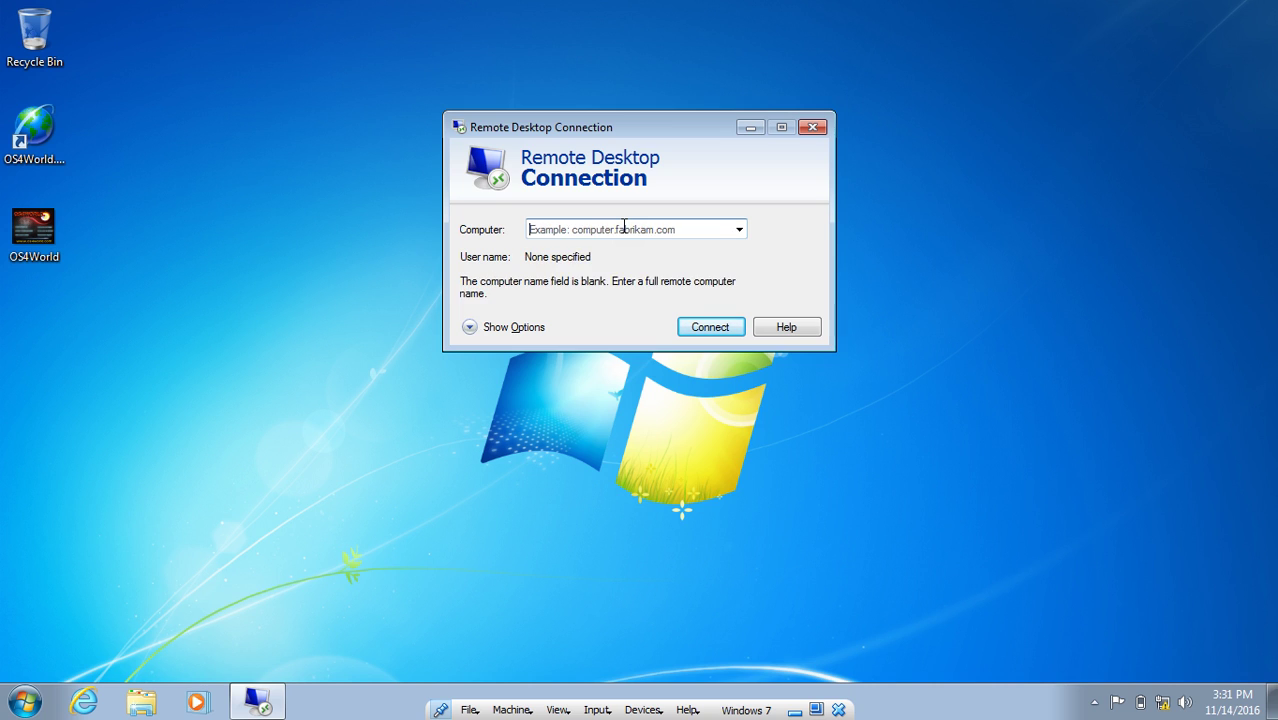
pyautogui.write('192.168.1.1')
pyautogui.press('Return')
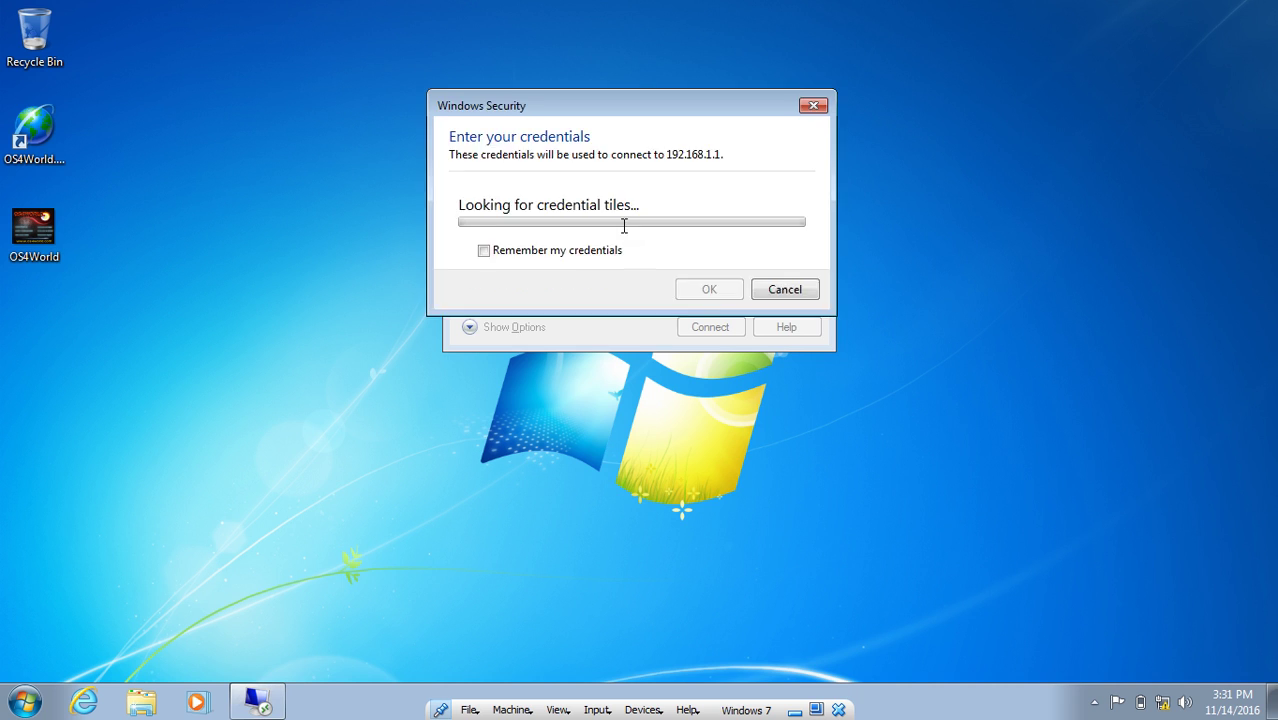
# Choose another account and submit the remote user's credentials.
pyautogui.click(567, 237)
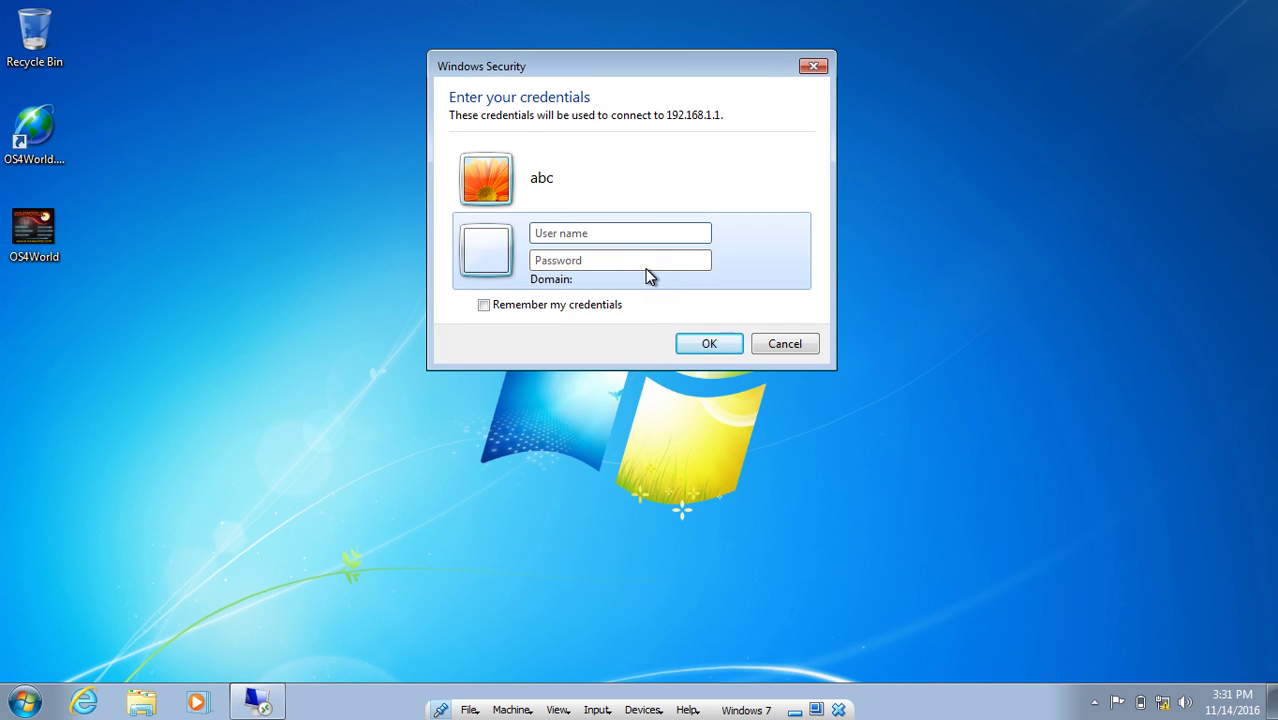
pyautogui.write('•')
pyautogui.press('capslock')
pyautogui.write('•')
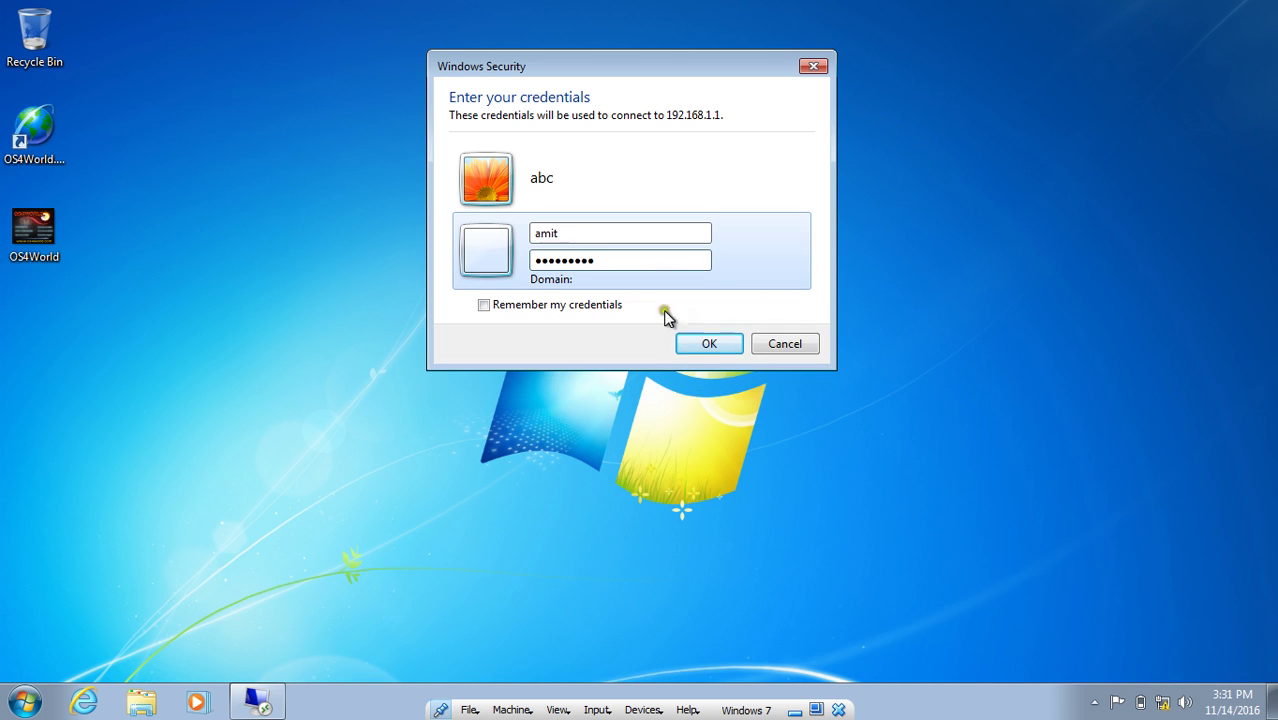
pyautogui.click(708, 341)
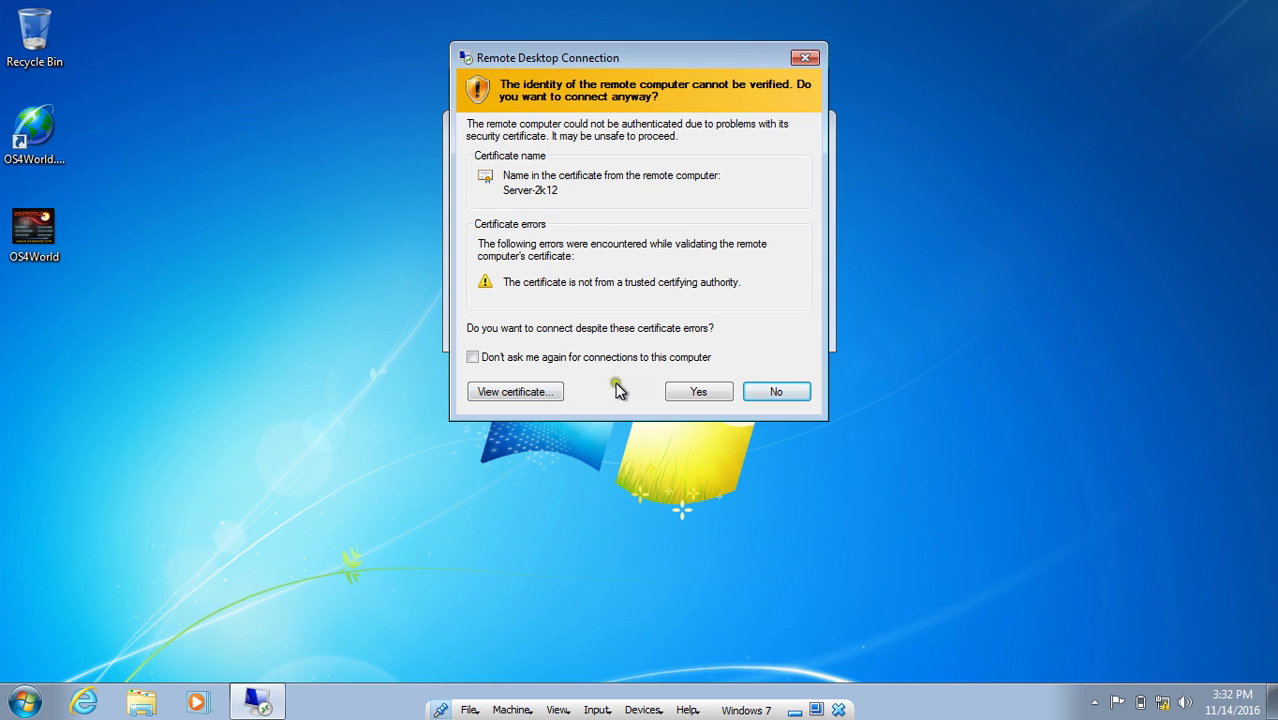
# Import the Server-2k12 certificate with automatic store selection, then accept the warning and connect.
pyautogui.click(519, 392)
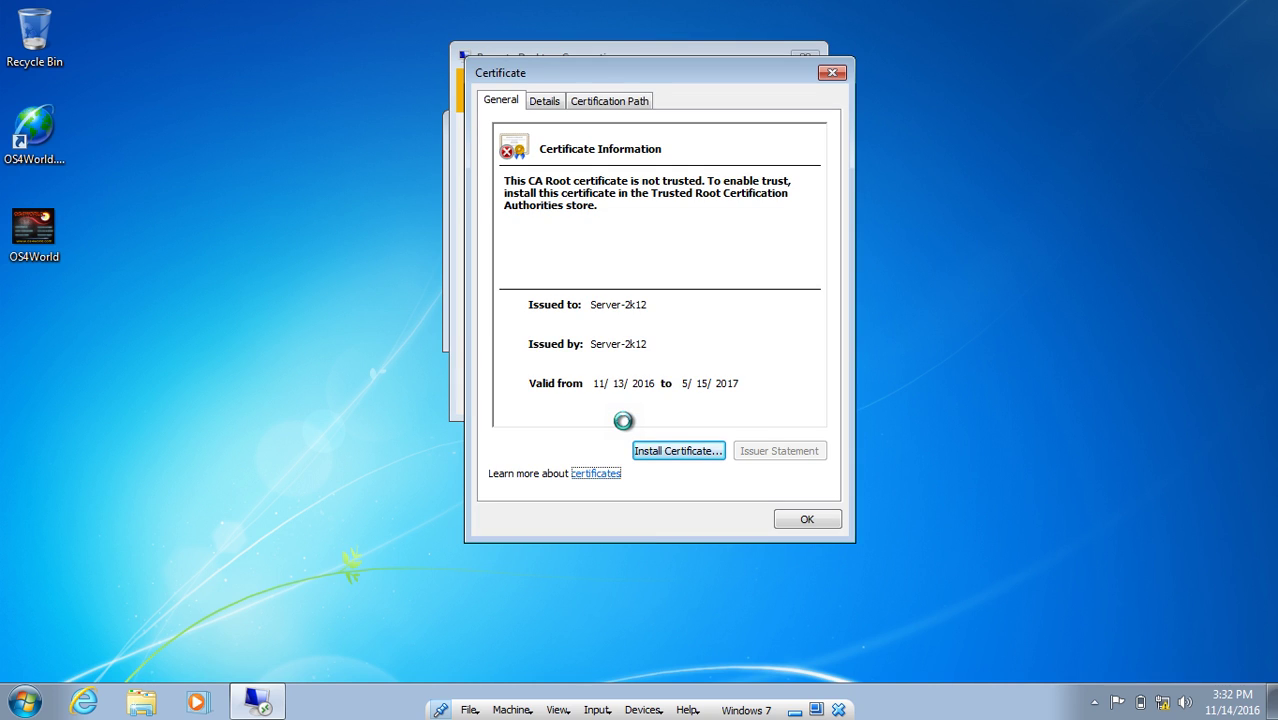
pyautogui.click(658, 450)
pyautogui.click(838, 537)
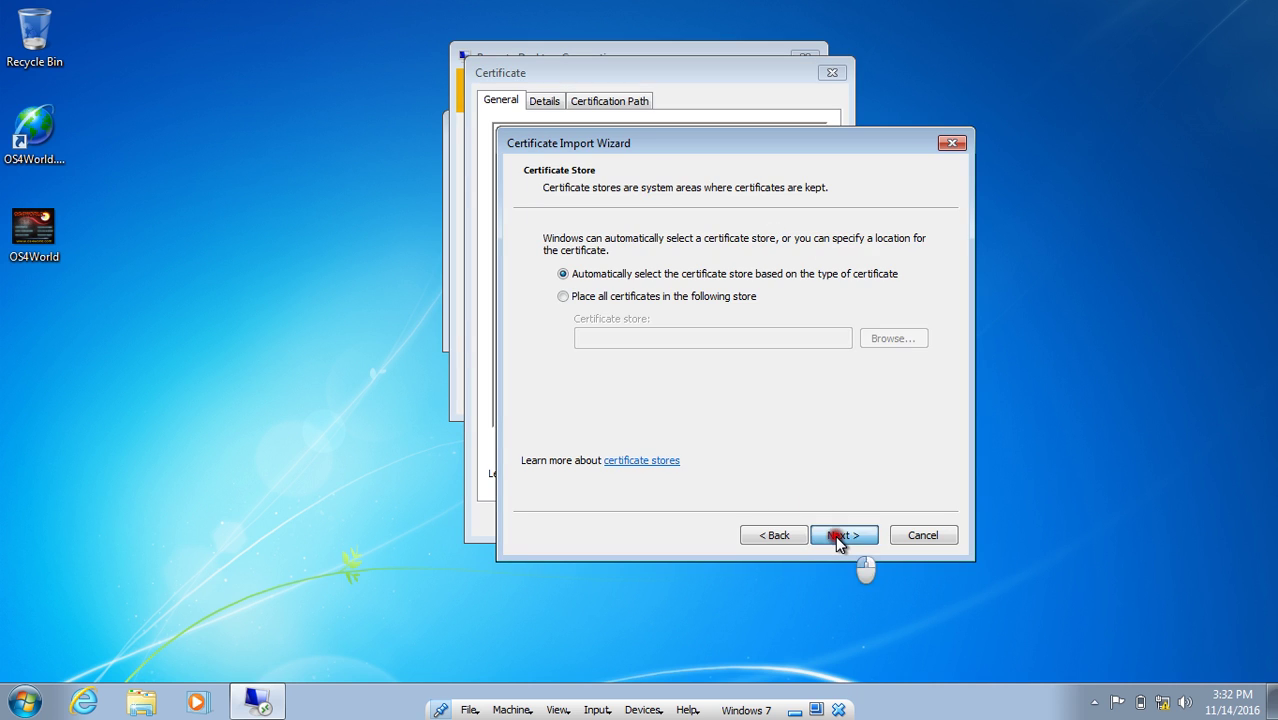
pyautogui.click(840, 535)
pyautogui.click(842, 535)
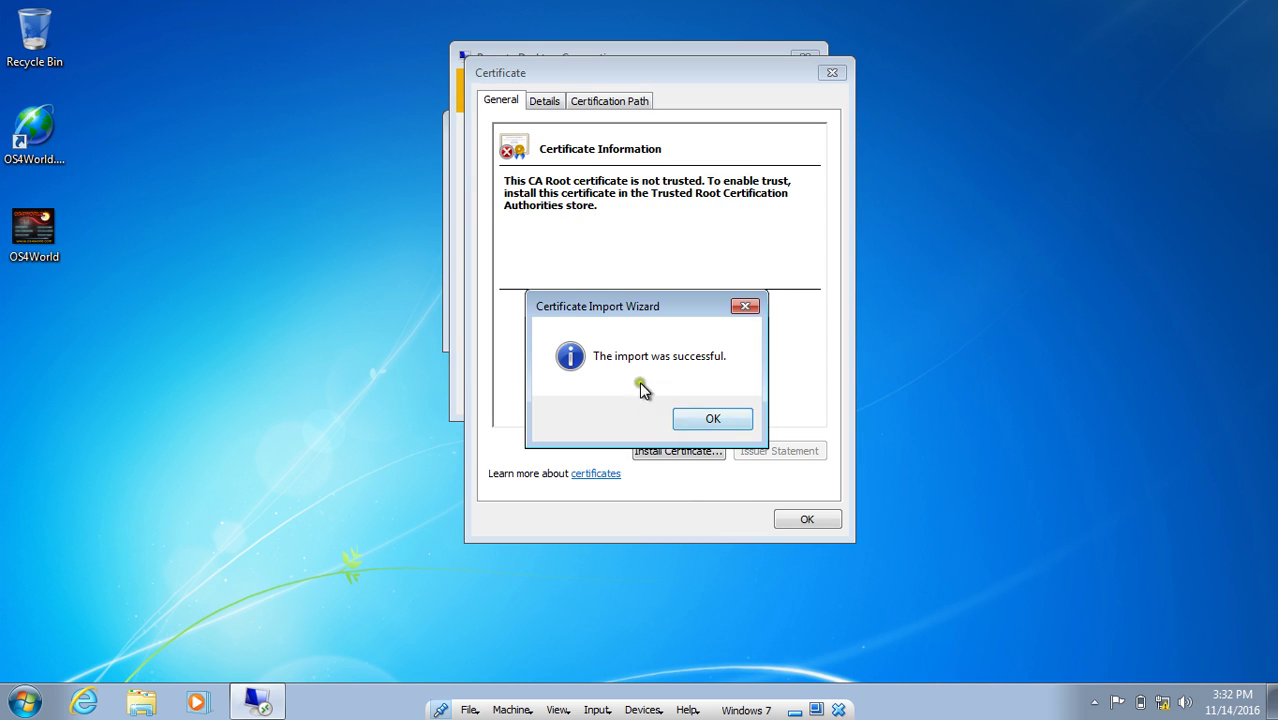
pyautogui.click(710, 420)
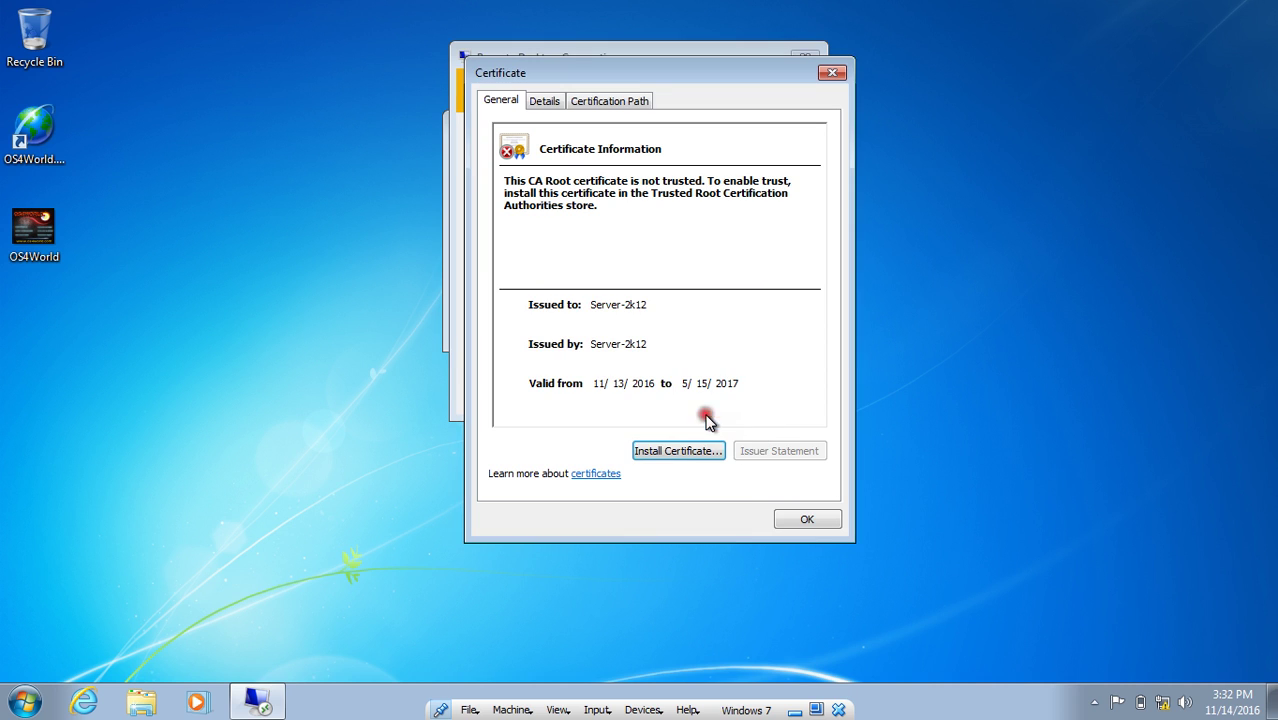
pyautogui.click(806, 520)
pyautogui.click(695, 391)
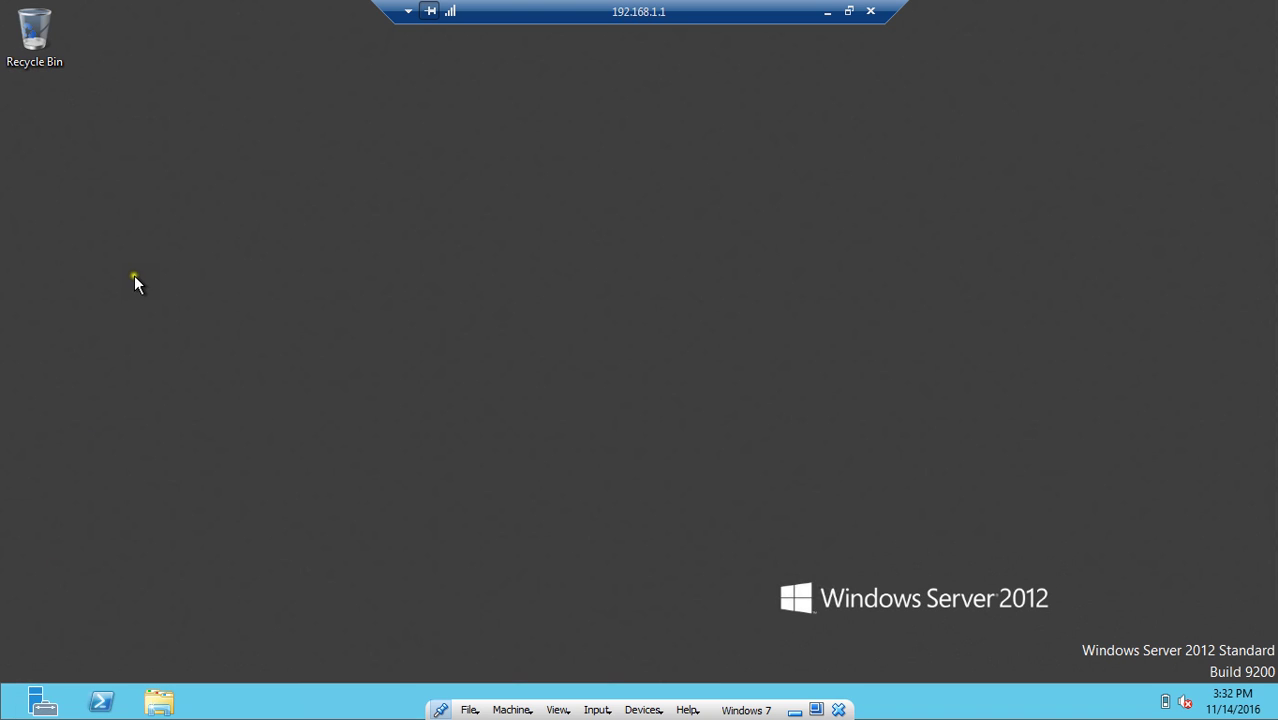
# Create a folder named abc on the remote server desktop and minimize the session.
pyautogui.rightClick(401, 239)
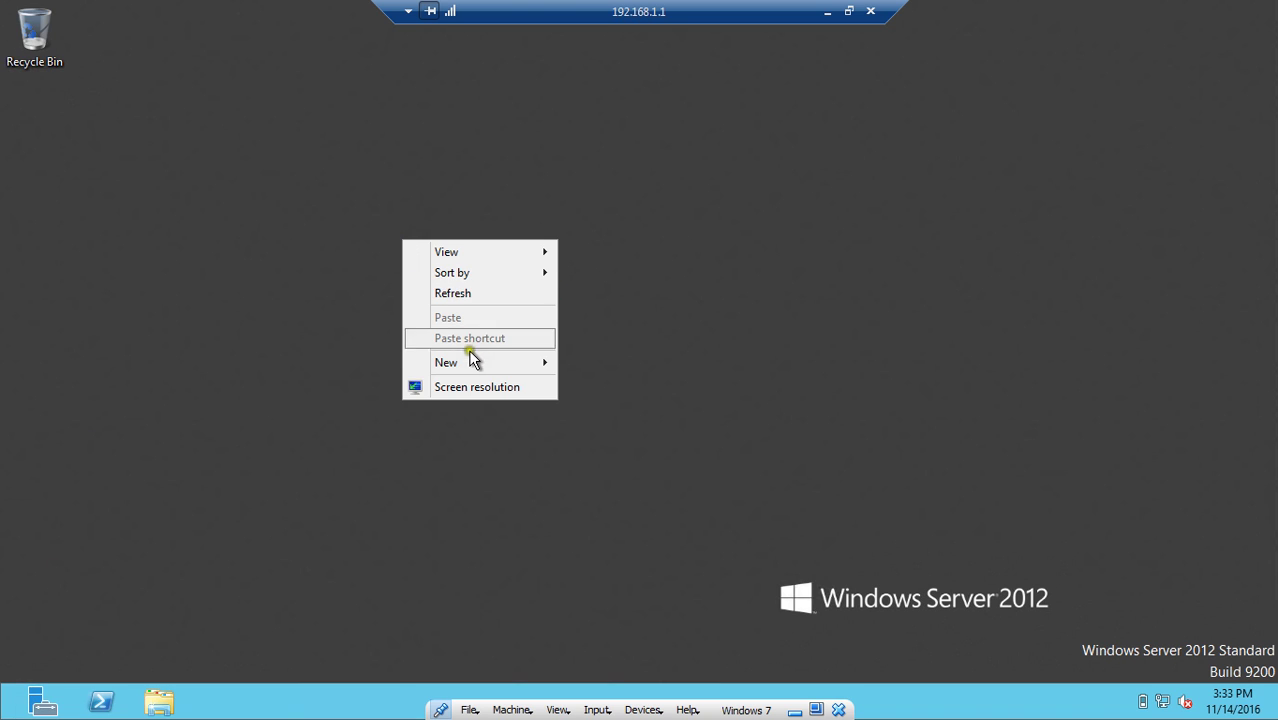
pyautogui.moveTo(487, 368)
pyautogui.click(575, 362)
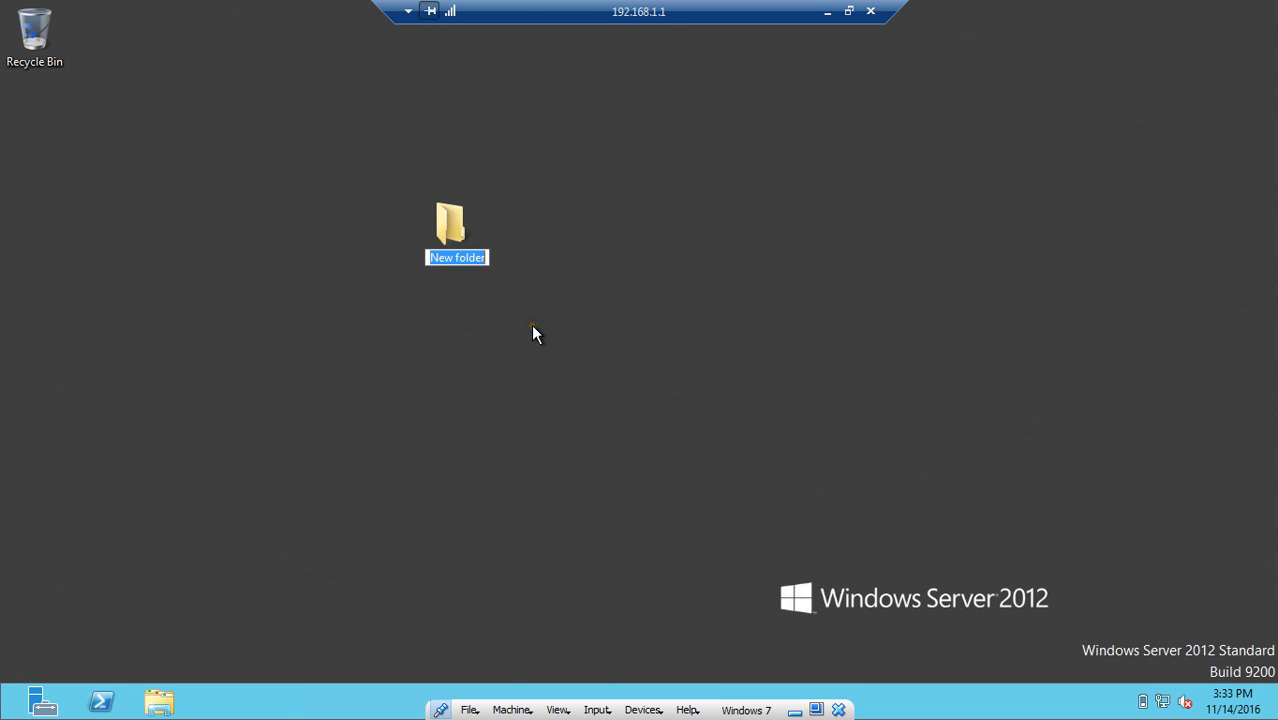
pyautogui.write('abc')
pyautogui.press('Return')
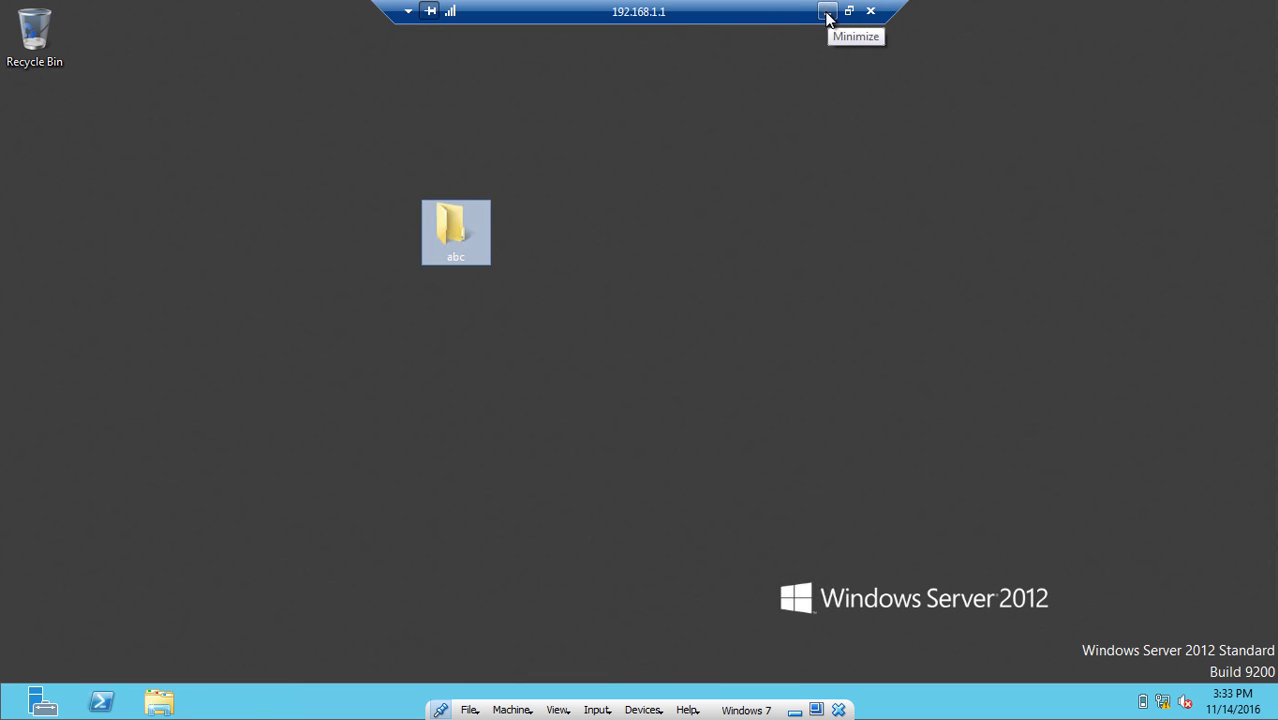
pyautogui.click(826, 12)
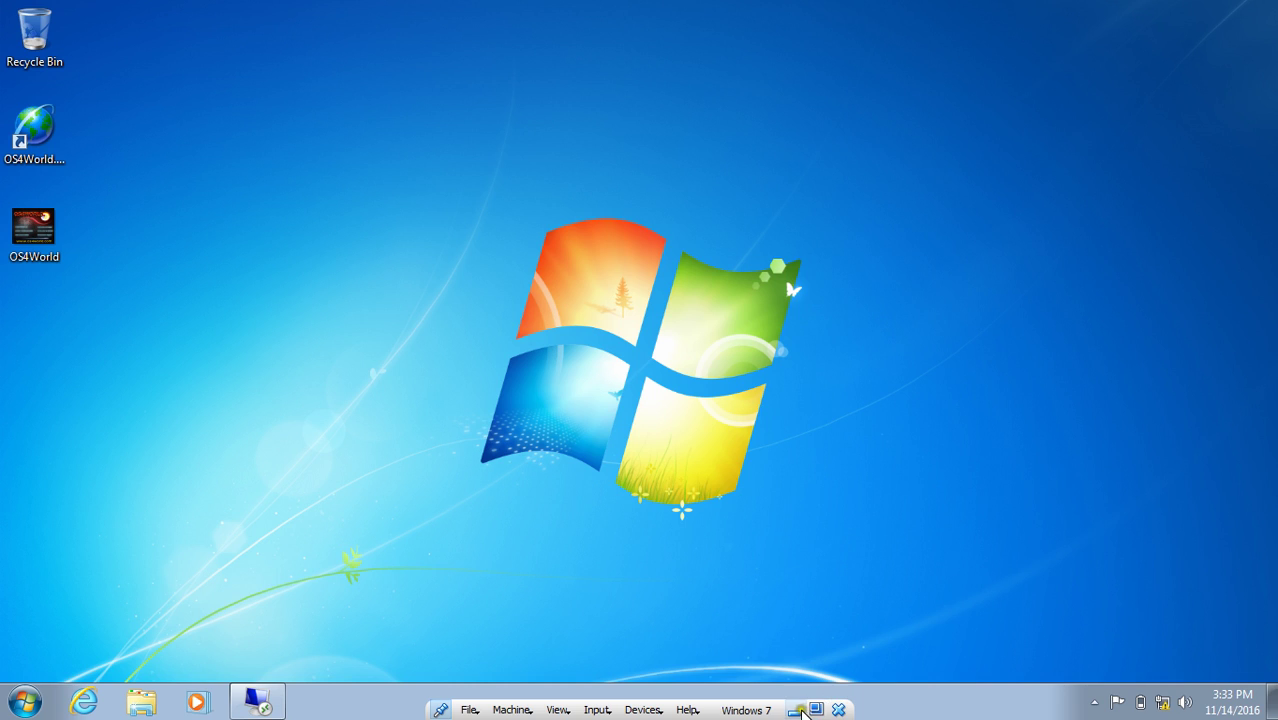
# Return to the Server 2012 VM, close Computer Management, and refresh its desktop.
pyautogui.click(801, 709)
pyautogui.moveTo(756, 700)
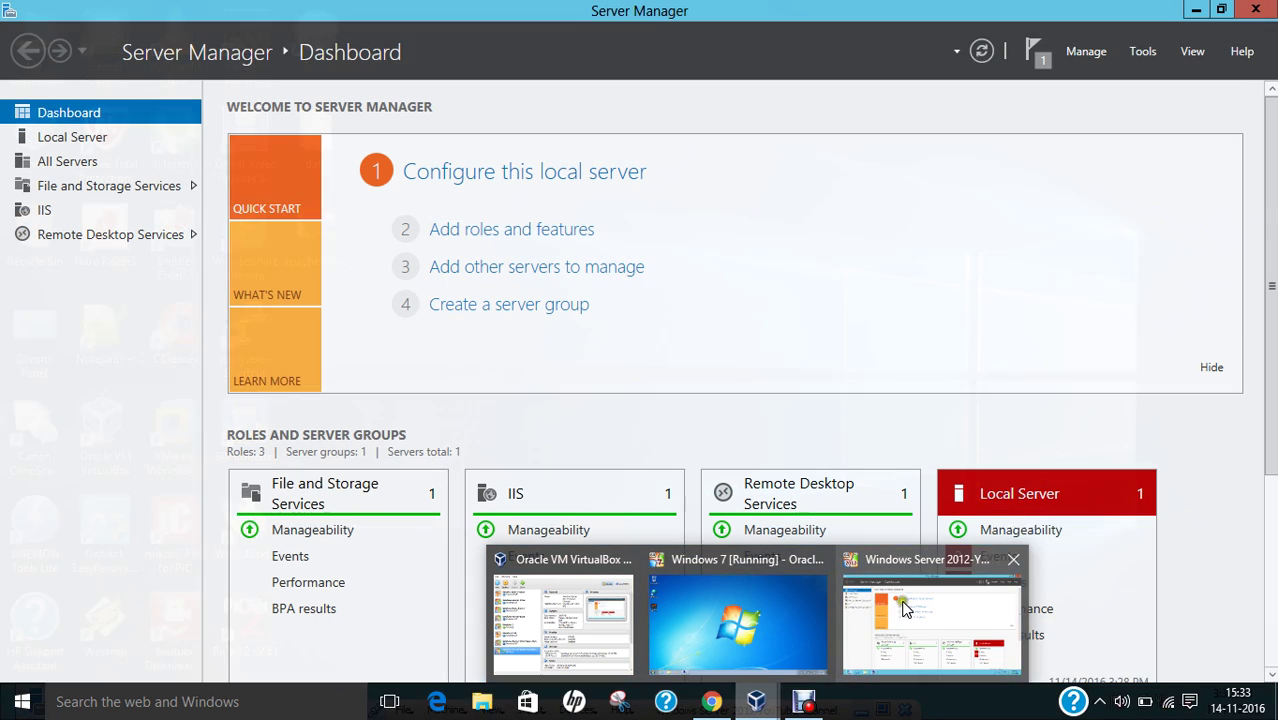
pyautogui.click(903, 607)
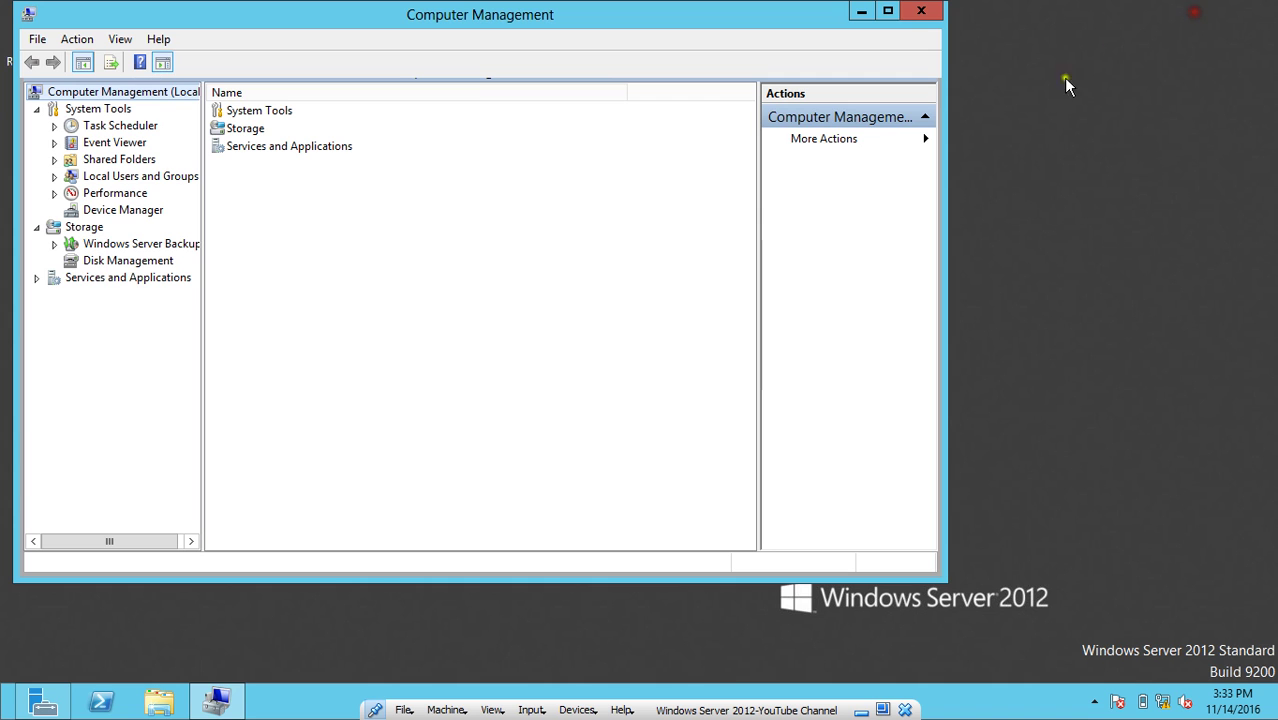
pyautogui.click(918, 12)
pyautogui.rightClick(535, 240)
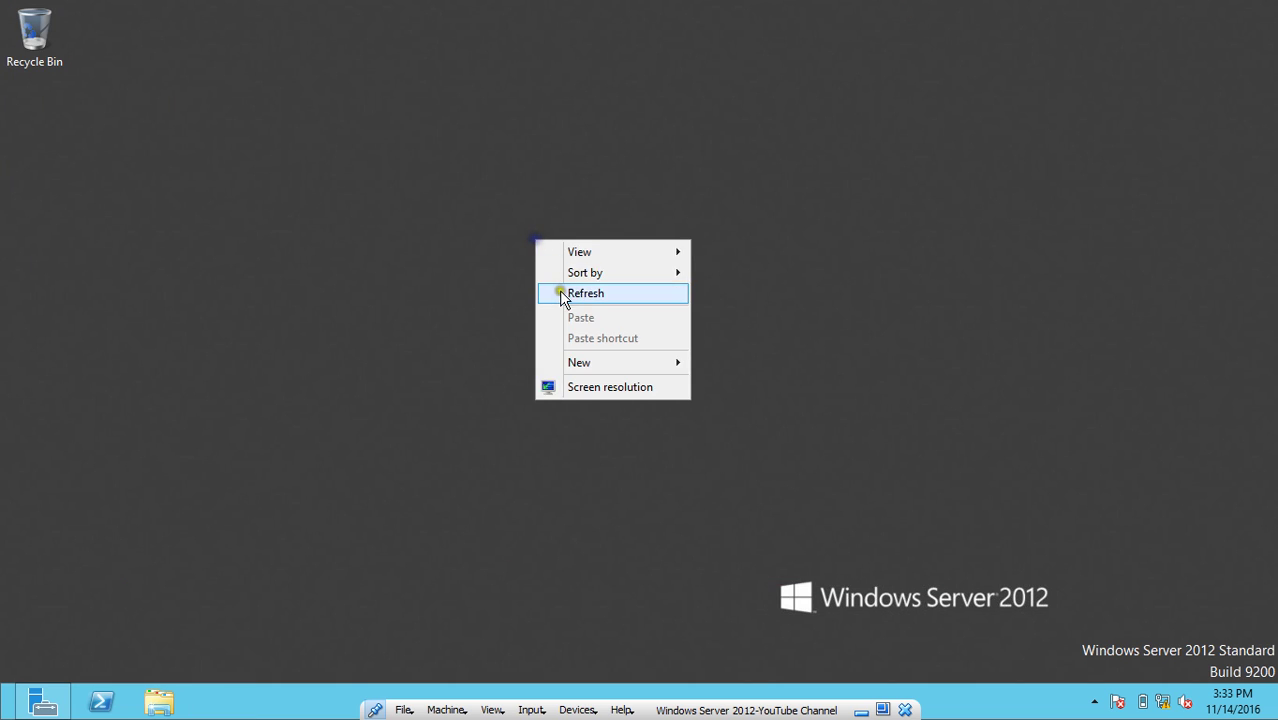
pyautogui.click(562, 295)
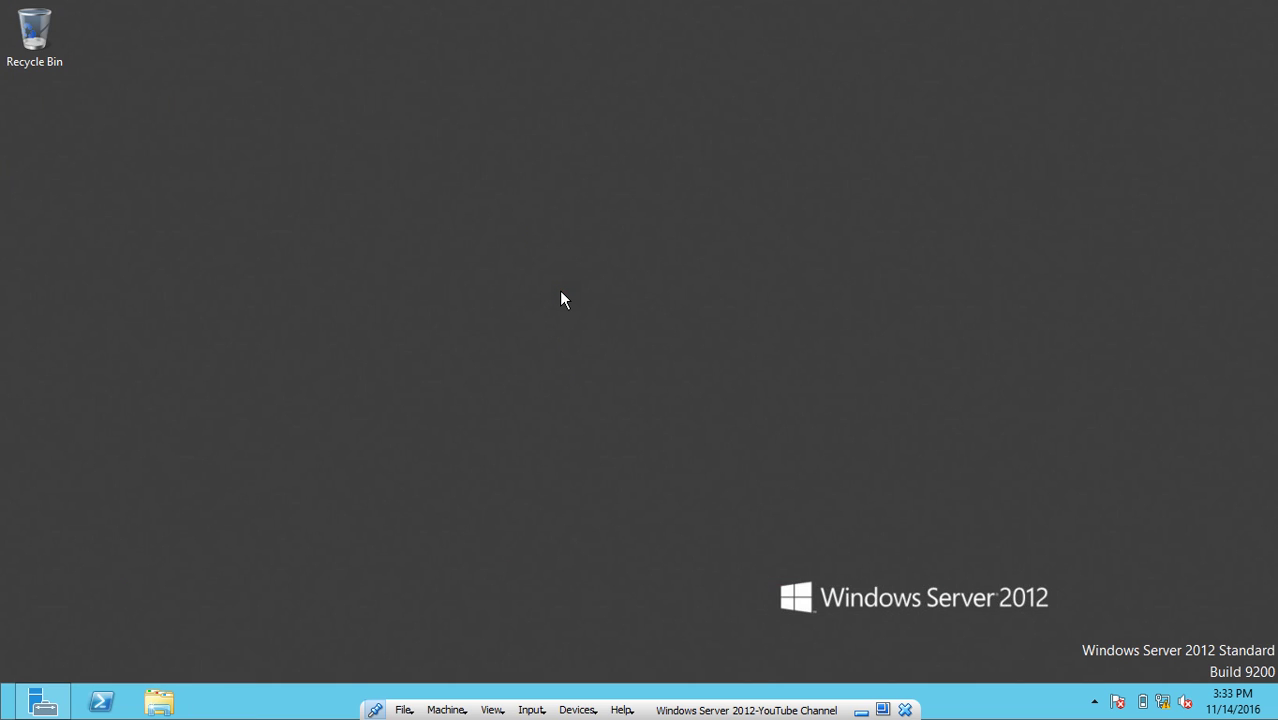
# Minimize the server VM and scroll the TechNet Remote Desktop Services Overview back to the top.
pyautogui.click(861, 710)
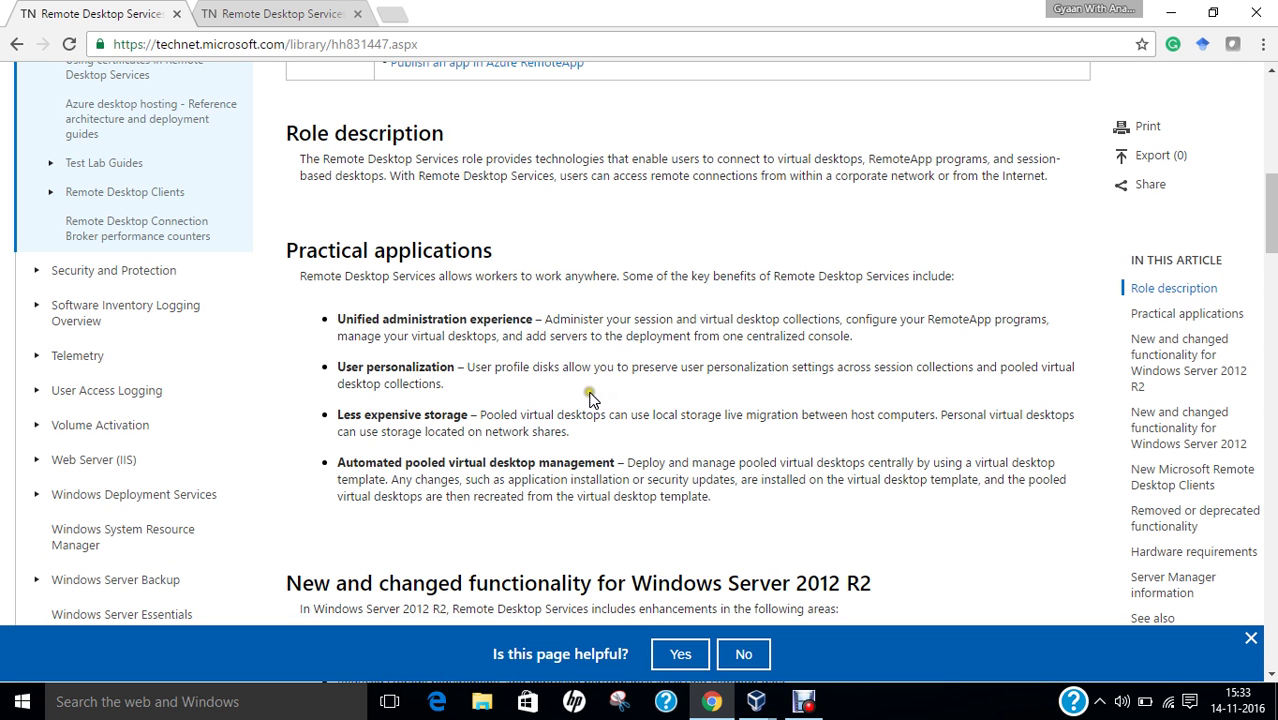
pyautogui.scroll(5, 590, 398)
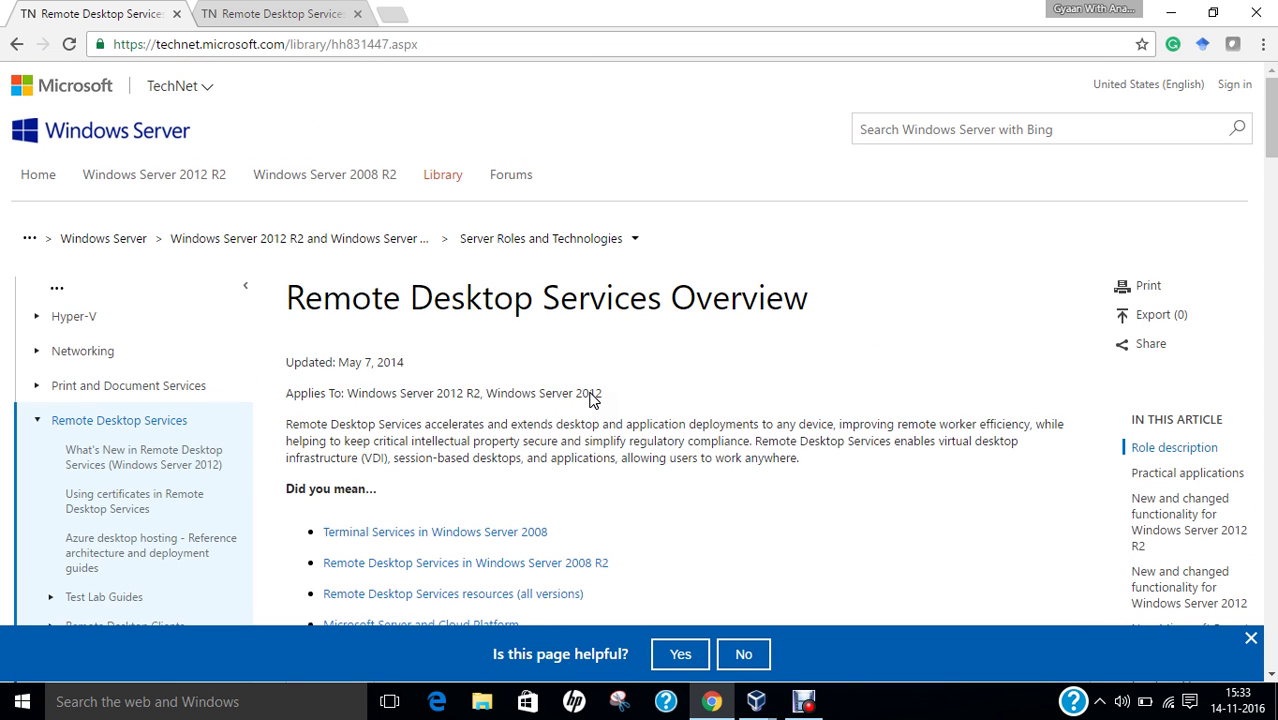